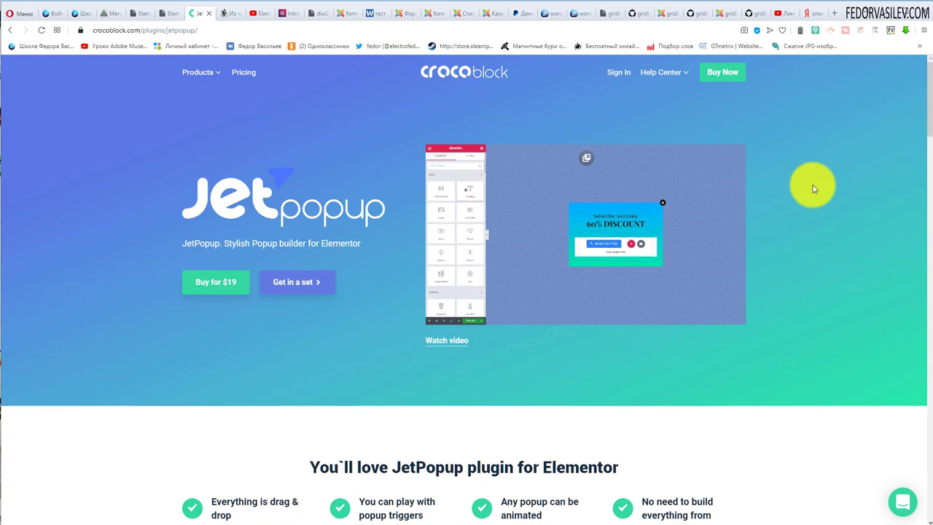
- Examine the JetPopup product page for its popup types, display options, animation effects and pricing plans
scroll(805, 175, "down", 6)
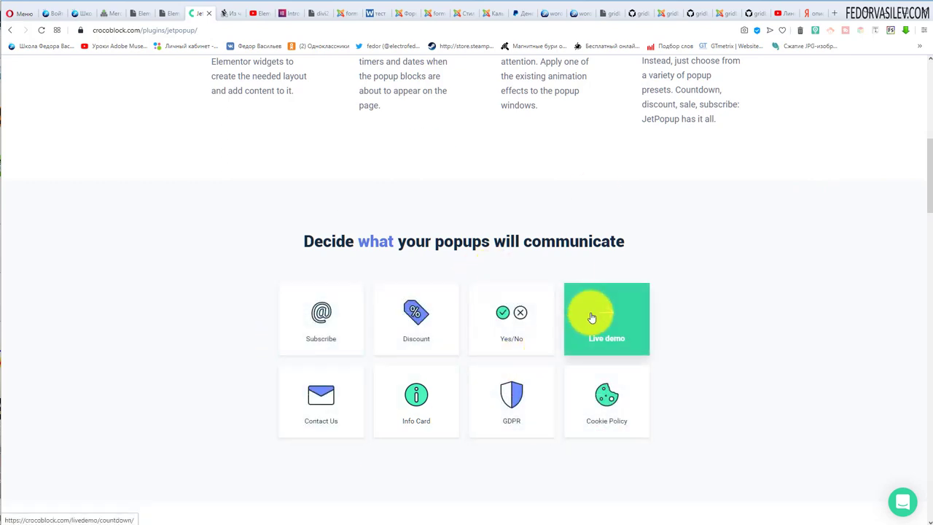
scroll(592, 318, "down", 15)
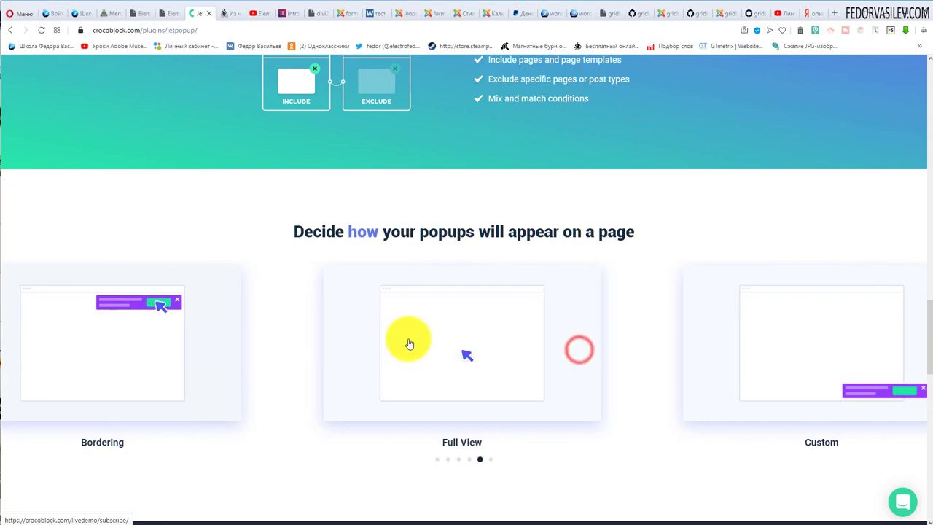
scroll(431, 335, "down", 8)
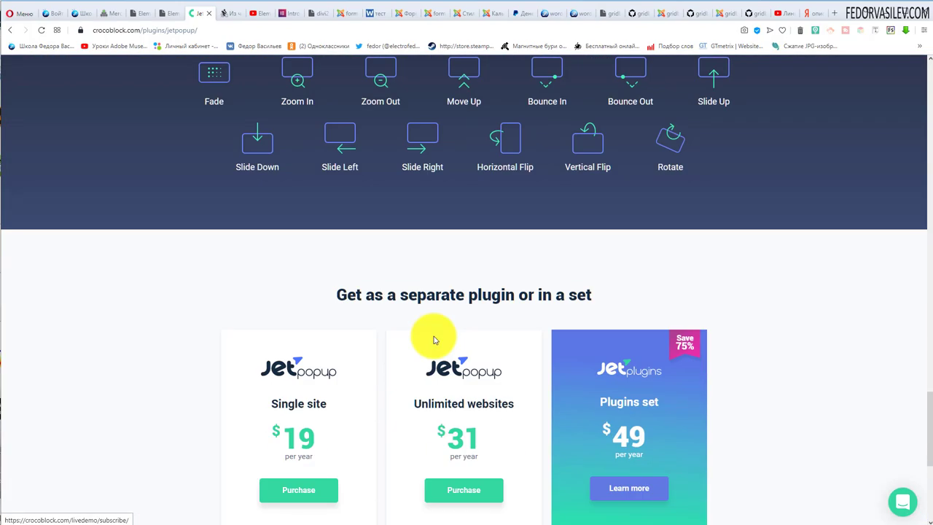
scroll(434, 340, "up", 20)
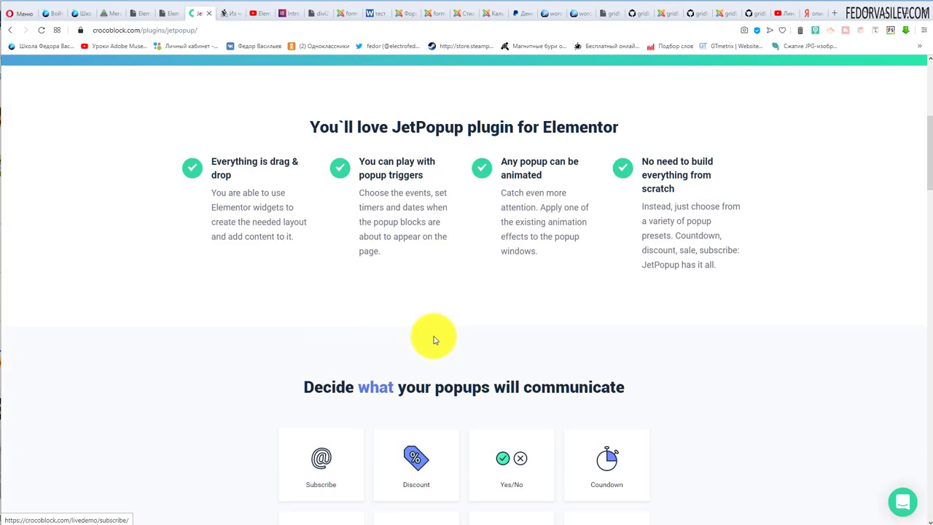
scroll(434, 339, "up", 5)
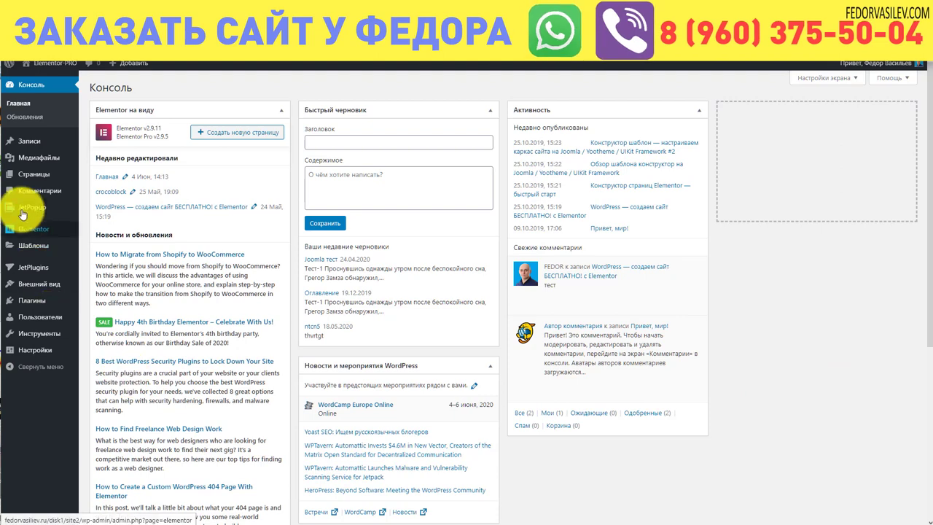
- Open the JetPopup Library from the WordPress admin and look through the first page of popup presets
mouse_move(26, 212)
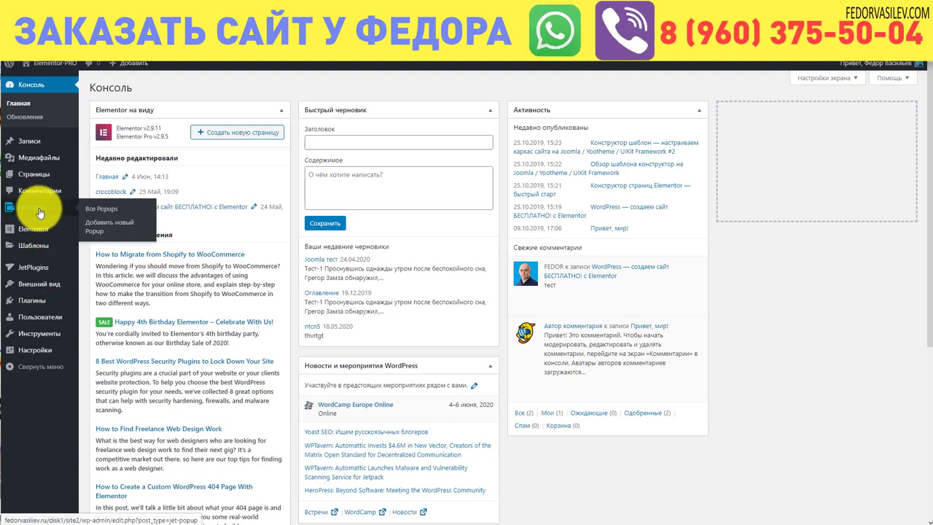
mouse_move(26, 269)
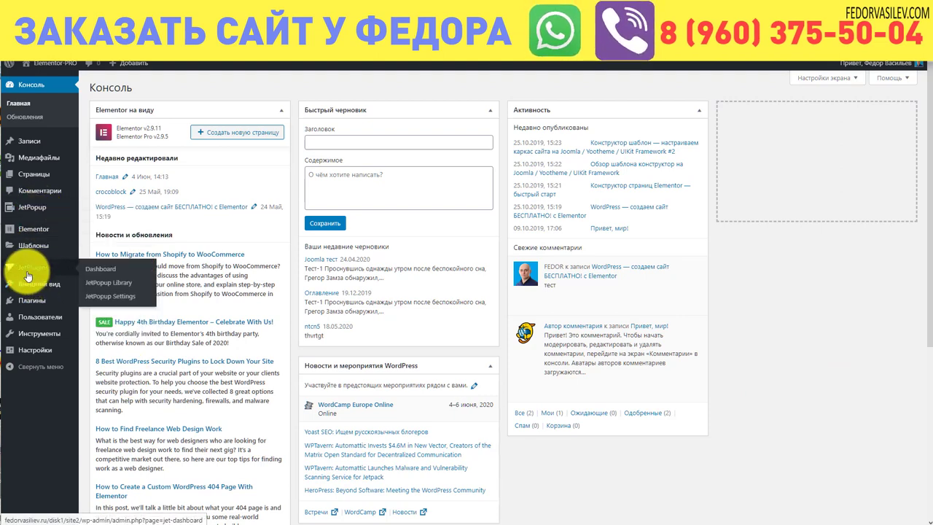
left_click(105, 291)
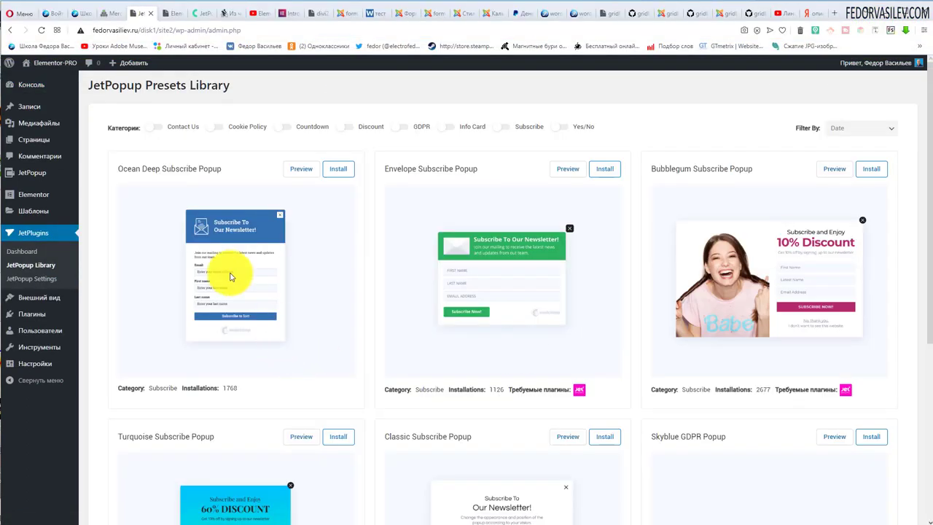
scroll(488, 286, "down", 5)
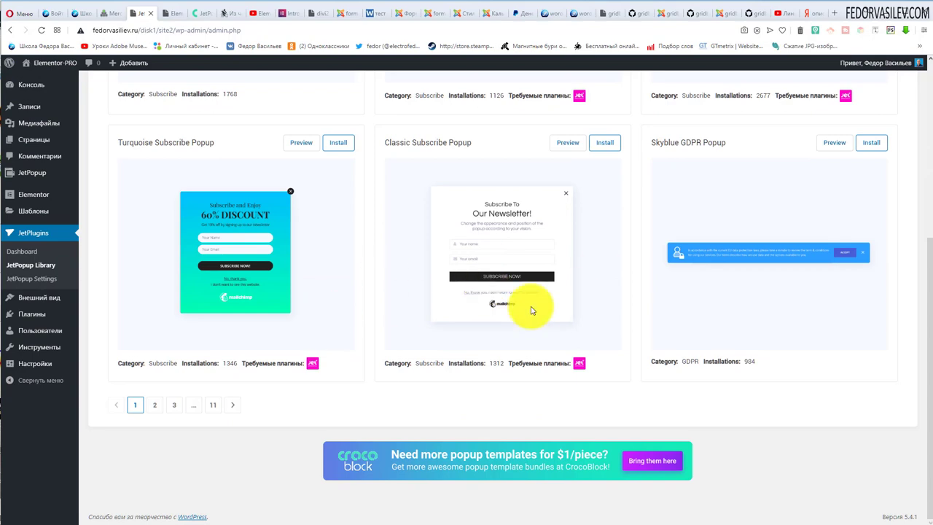
scroll(219, 323, "up", 5)
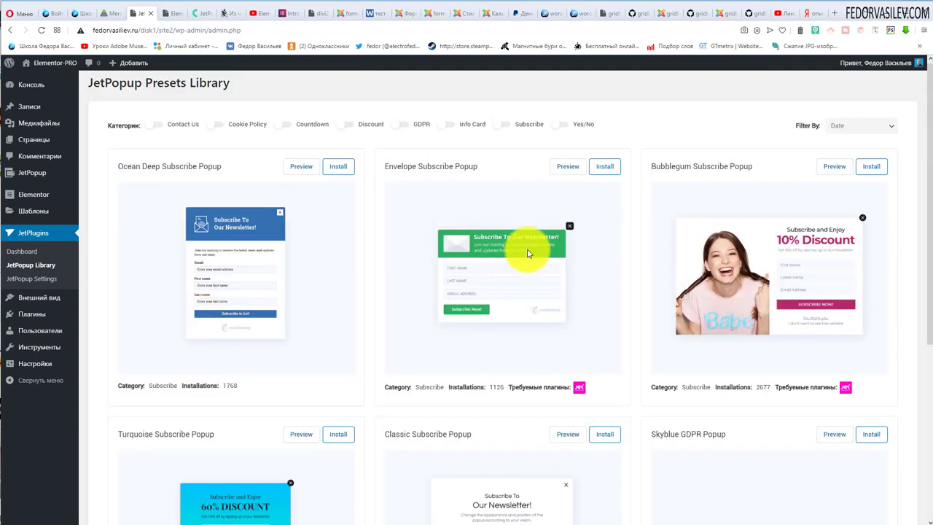
scroll(367, 306, "down", 5)
scroll(438, 321, "up", 5)
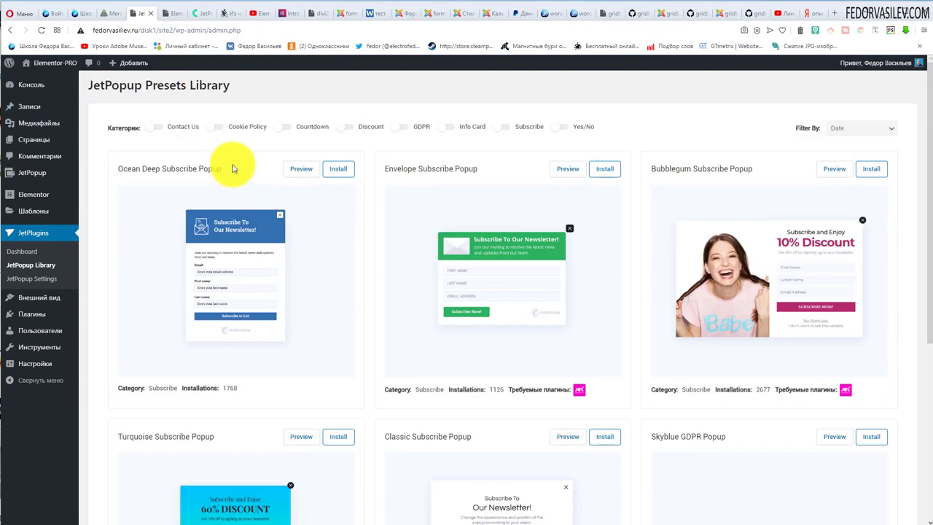
- Filter the presets library by the Cookie Policy category, look through its popups, and clear the filter
left_click(220, 128)
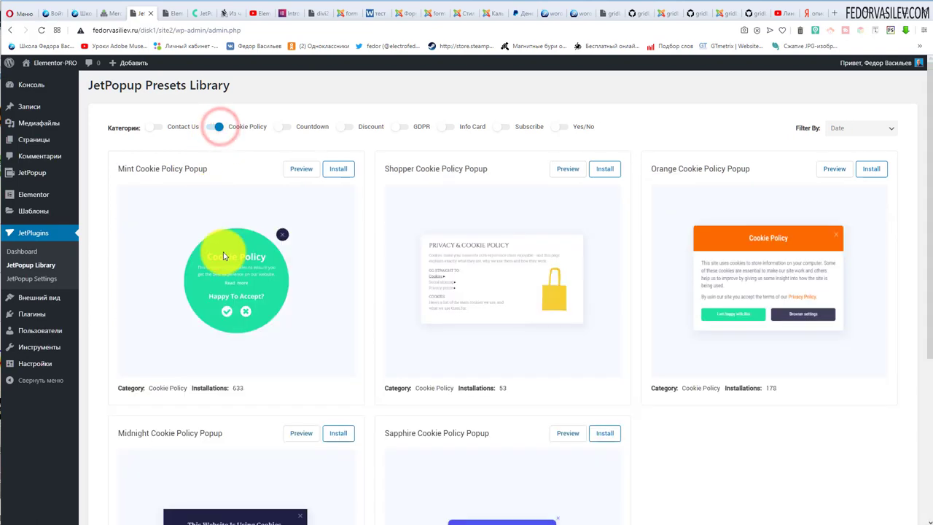
scroll(316, 319, "down", 2)
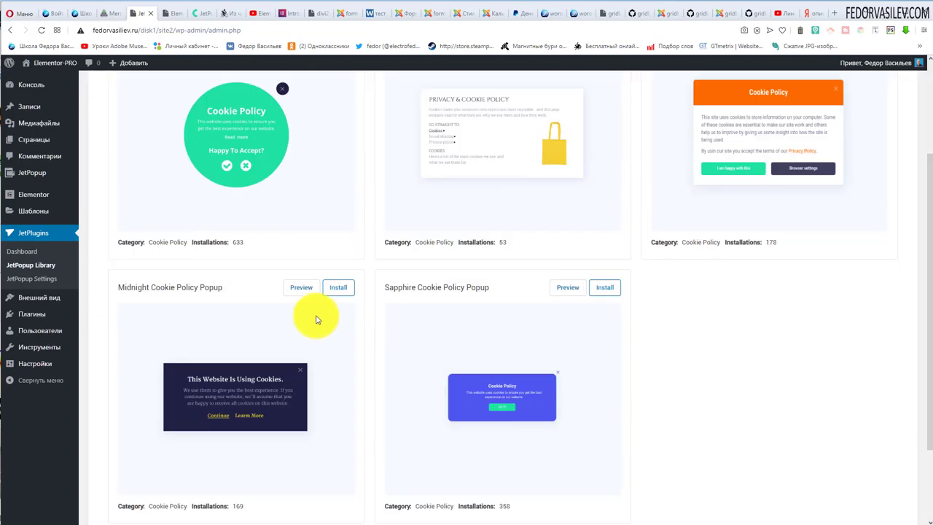
scroll(367, 391, "up", 2)
left_click(214, 127)
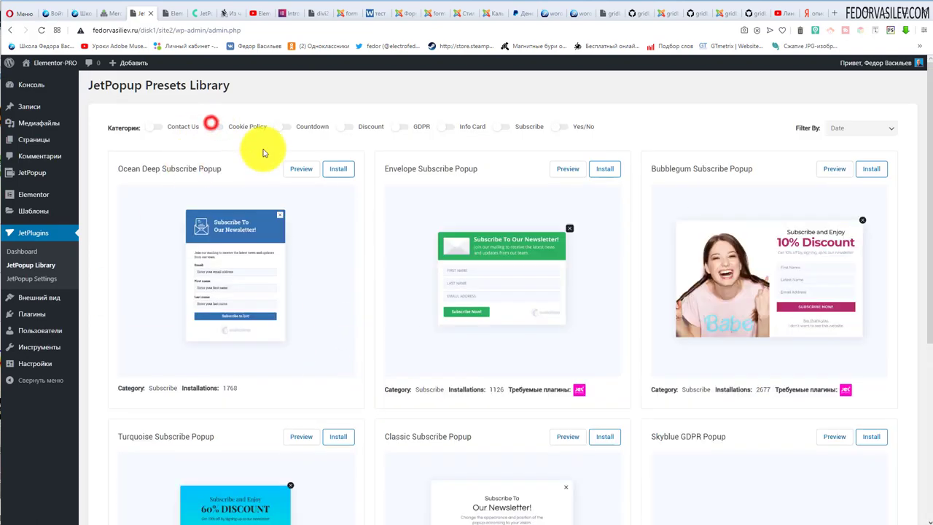
- Filter the presets by GDPR, view both pages of that category, and clear the filter to browse all presets again
left_click(403, 128)
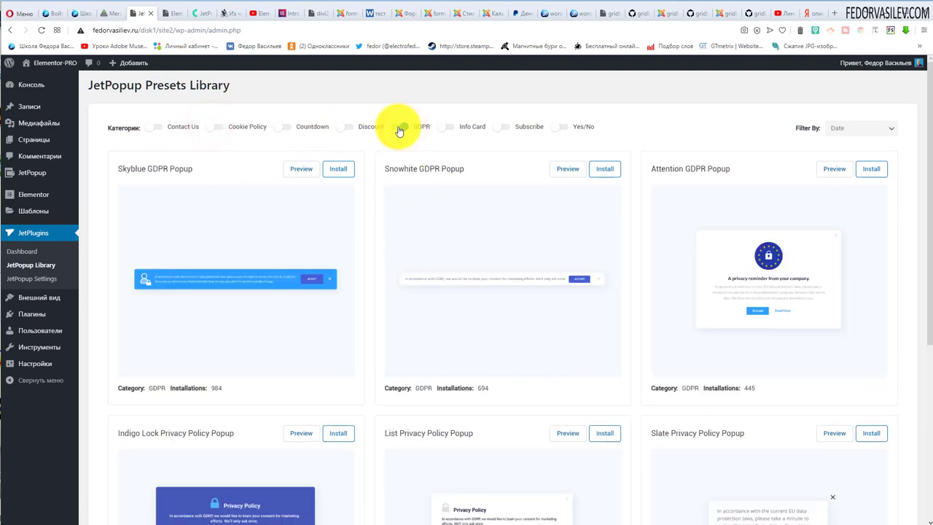
scroll(467, 251, "down", 4)
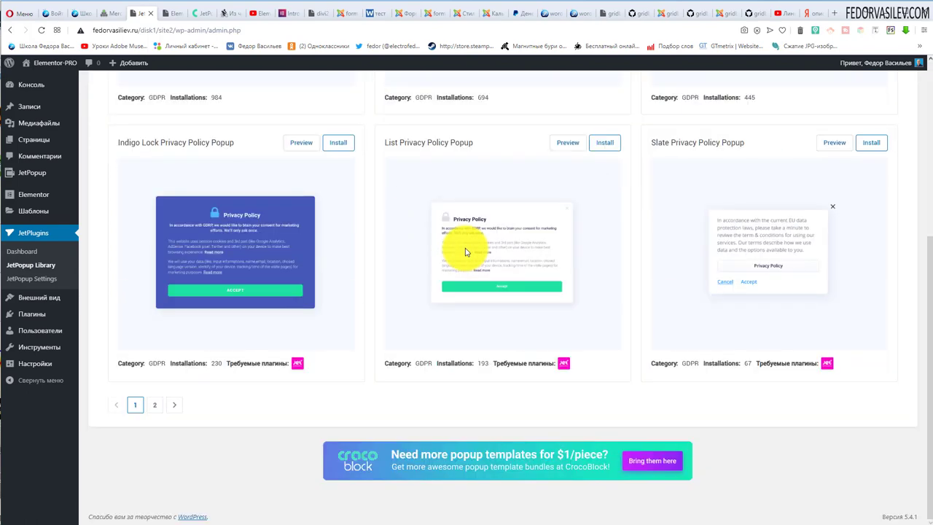
left_click(155, 405)
scroll(270, 375, "down", 4)
scroll(452, 129, "up", 4)
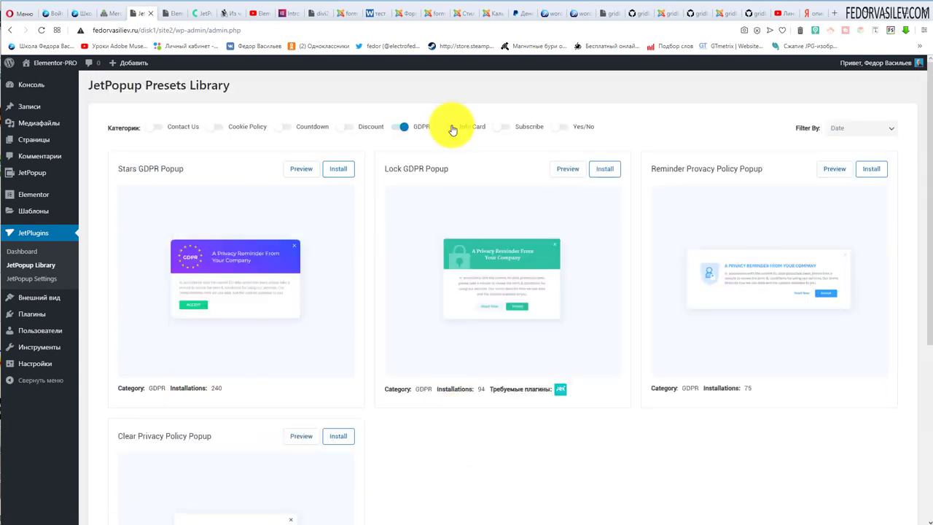
left_click(406, 128)
left_click(398, 130)
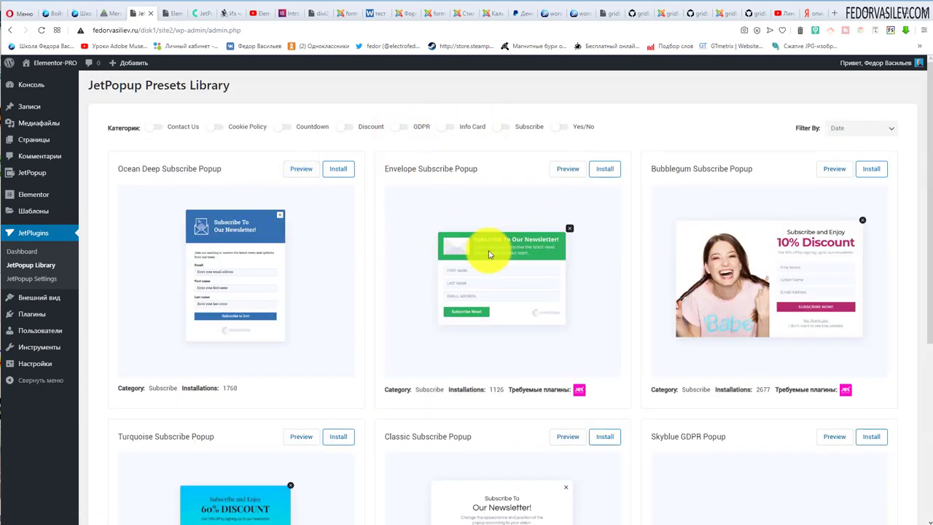
scroll(489, 254, "down", 4)
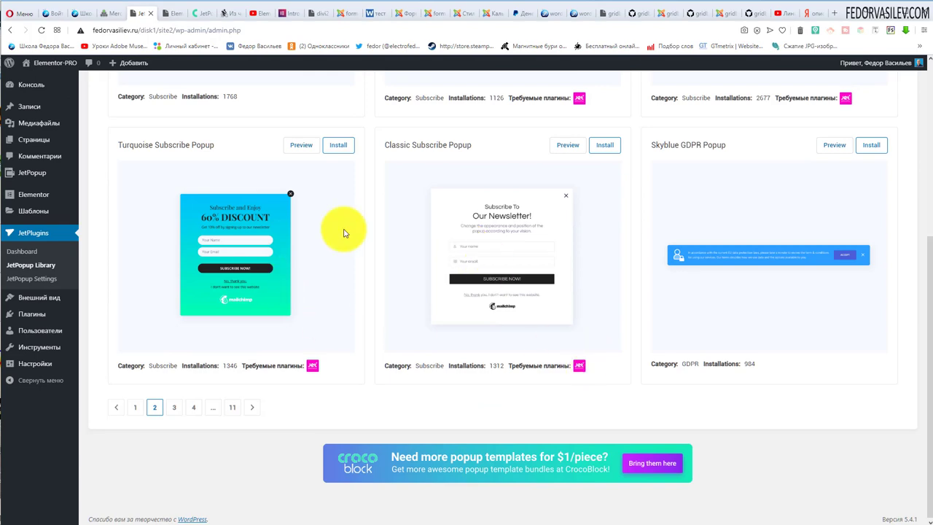
scroll(541, 343, "up", 4)
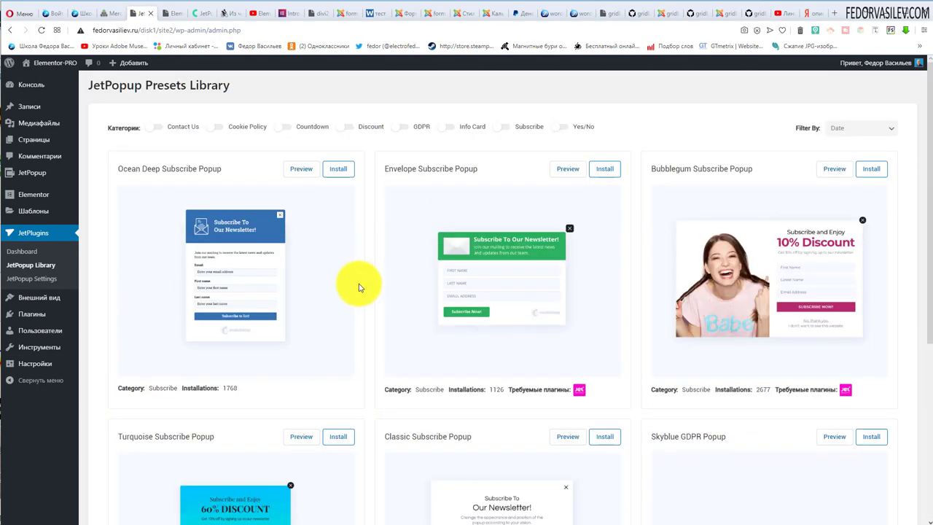
- Preview the Ocean Deep Subscribe Popup preset, dismiss its popup, and return to the presets library
left_click(300, 170)
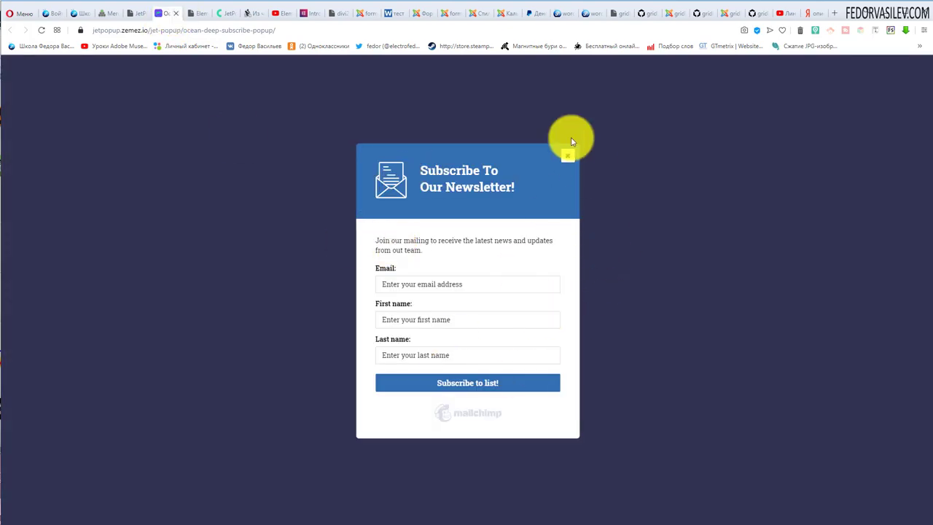
left_click(568, 155)
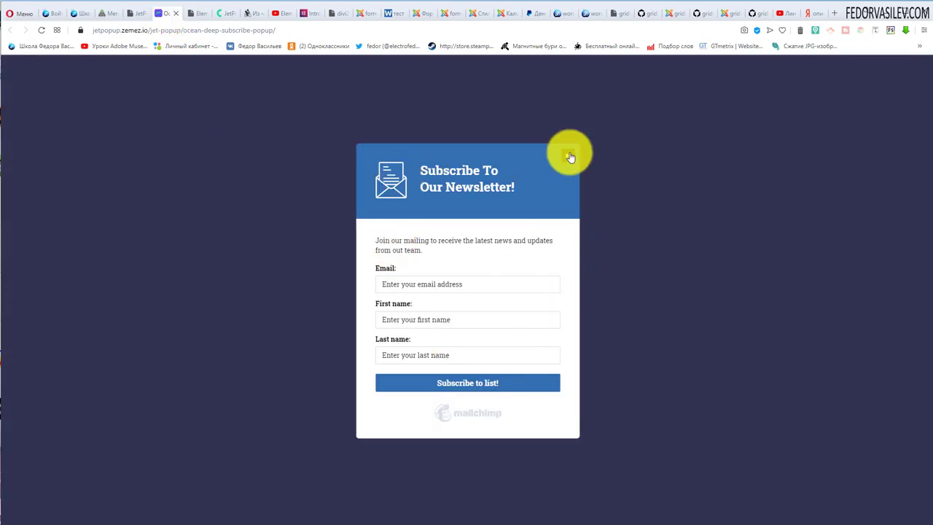
left_click(173, 15)
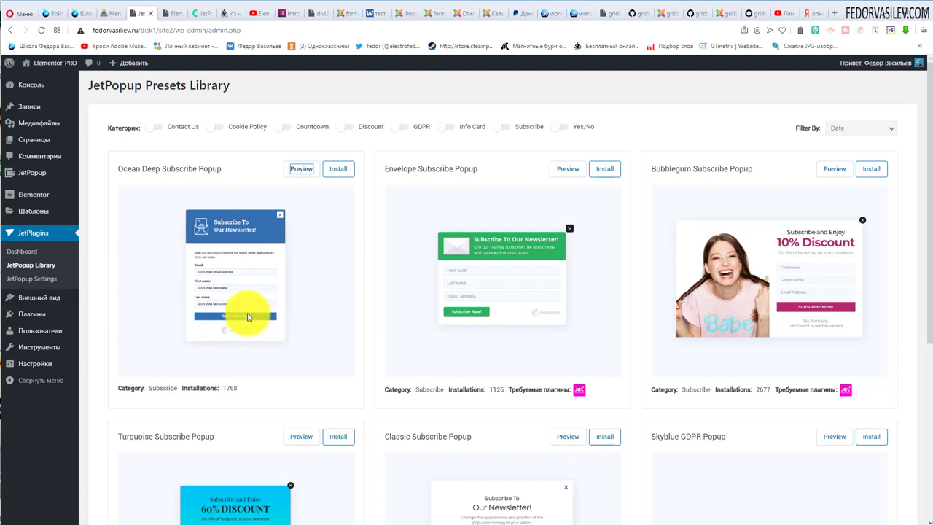
- Open the JetPopup settings and activate the MailChimp API key field
left_click(32, 278)
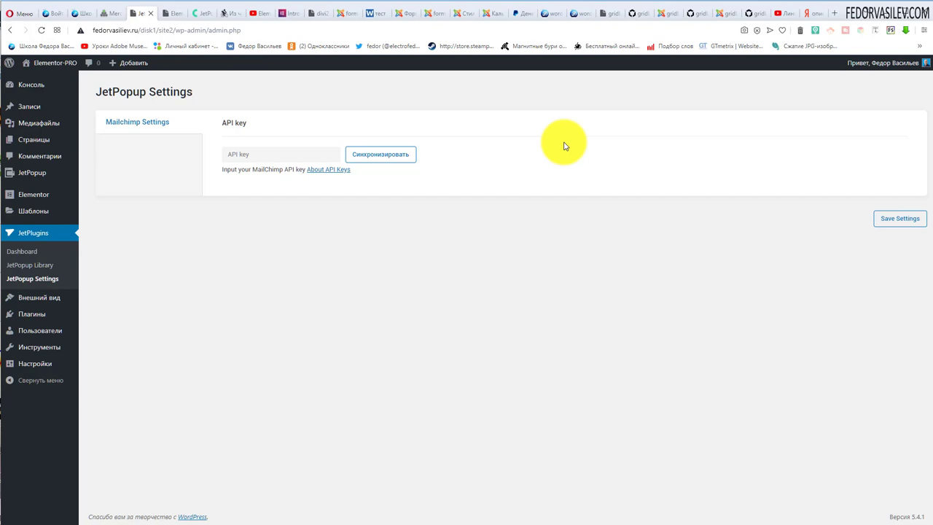
left_click(261, 152)
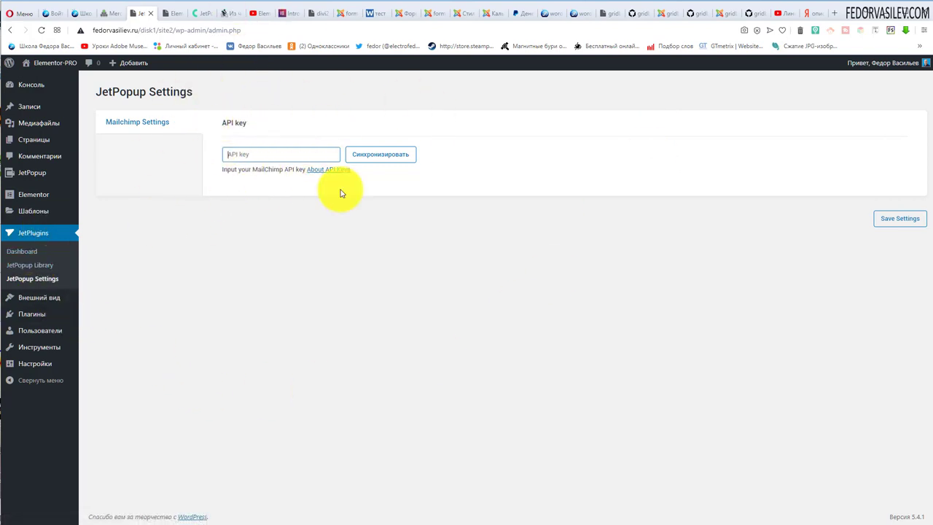
- Open the list of all popups, look through the layout presets for a new popup, and close the chooser without creating one
left_click(19, 180)
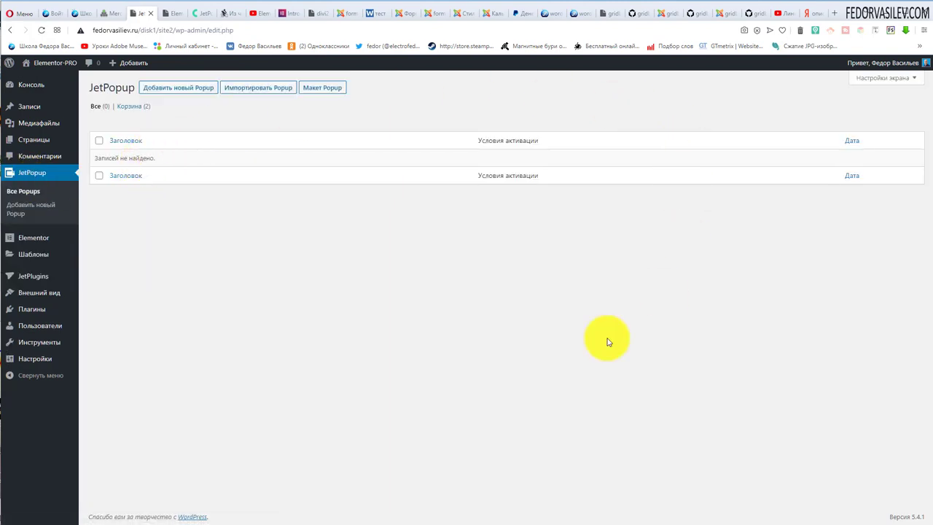
left_click(316, 90)
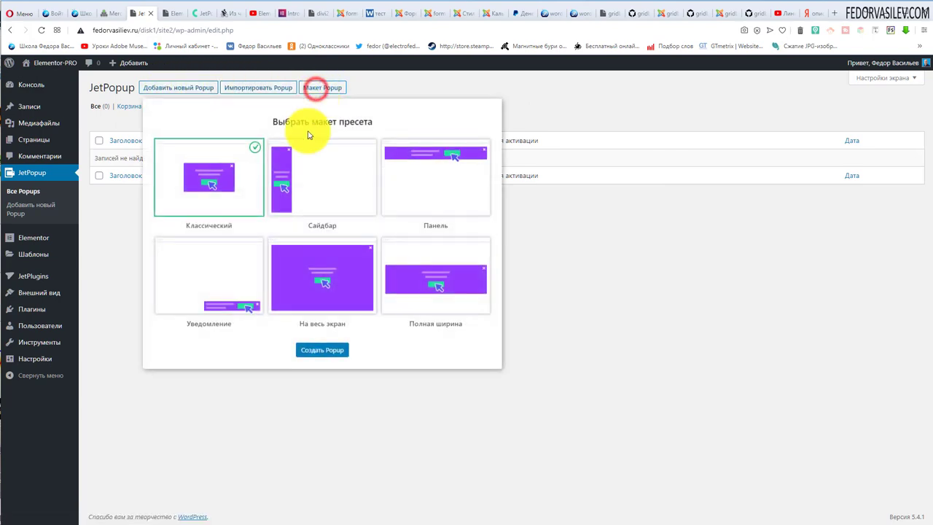
left_click(315, 178)
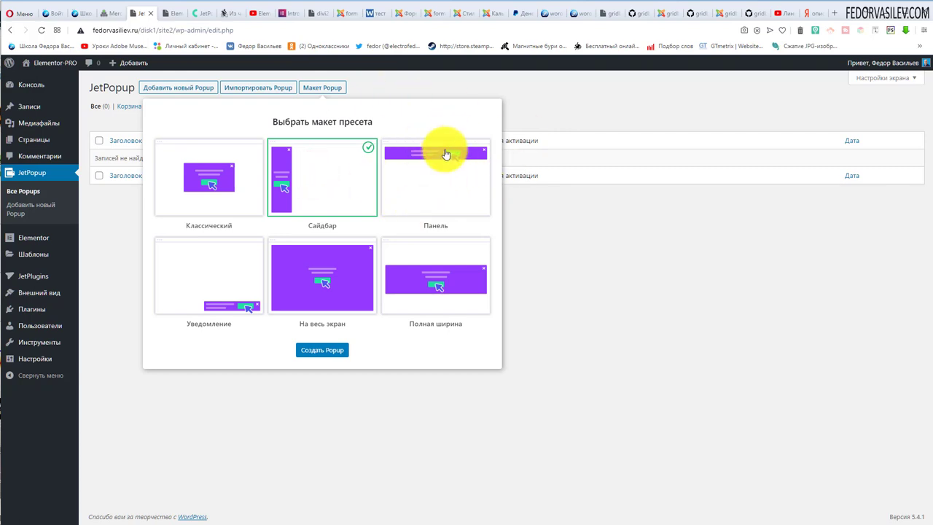
left_click(427, 172)
left_click(299, 266)
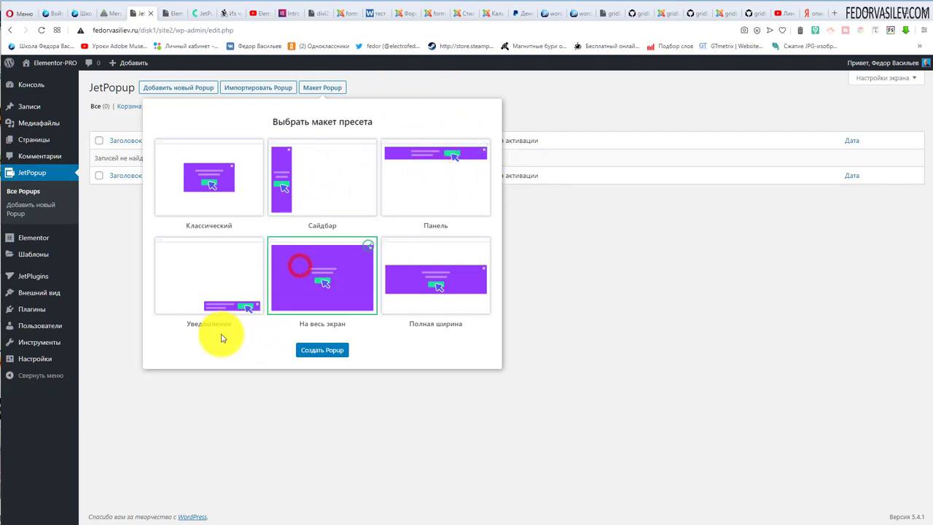
left_click(227, 169)
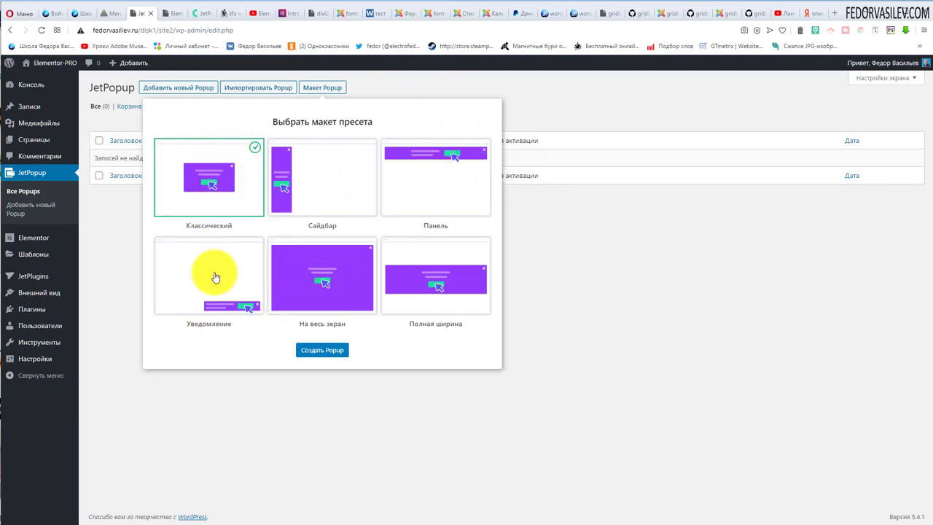
left_click(608, 248)
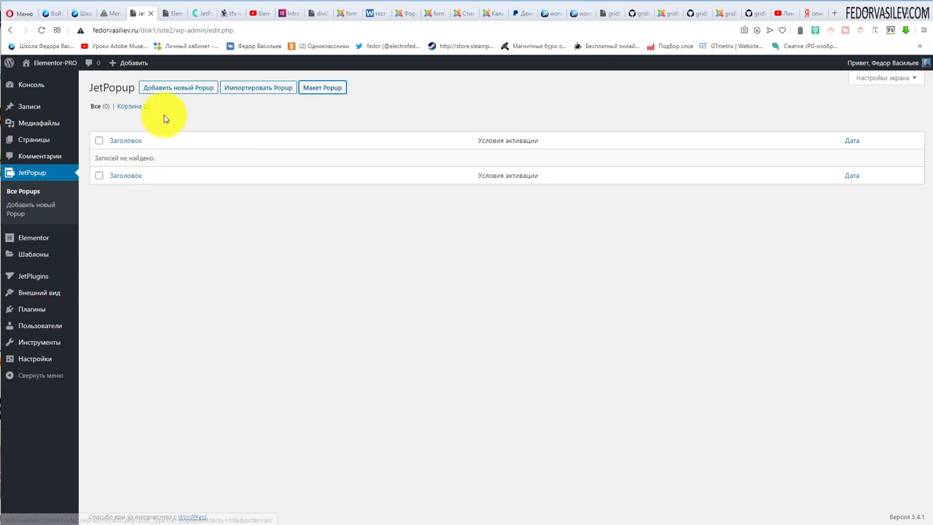
- Create a new popup titled "окно-1", publish it, and open it for editing in Elementor
left_click(180, 89)
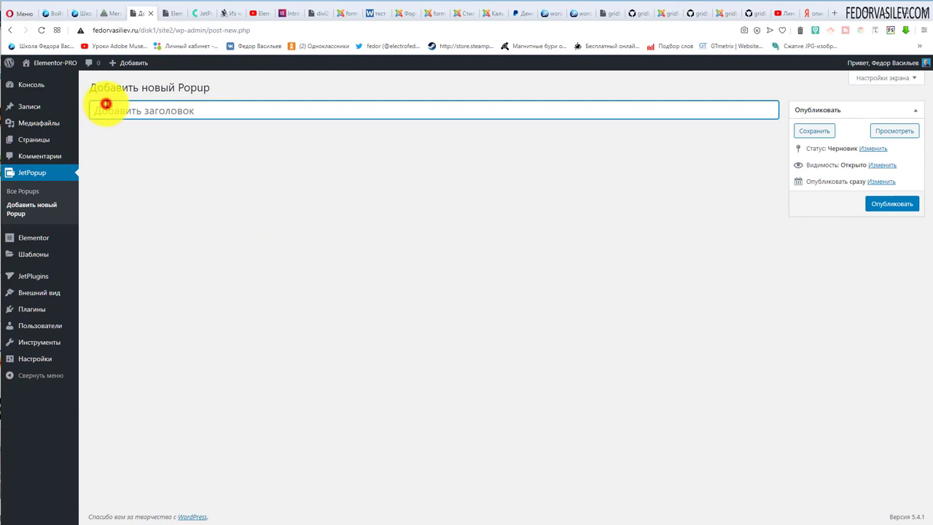
type("окно-1")
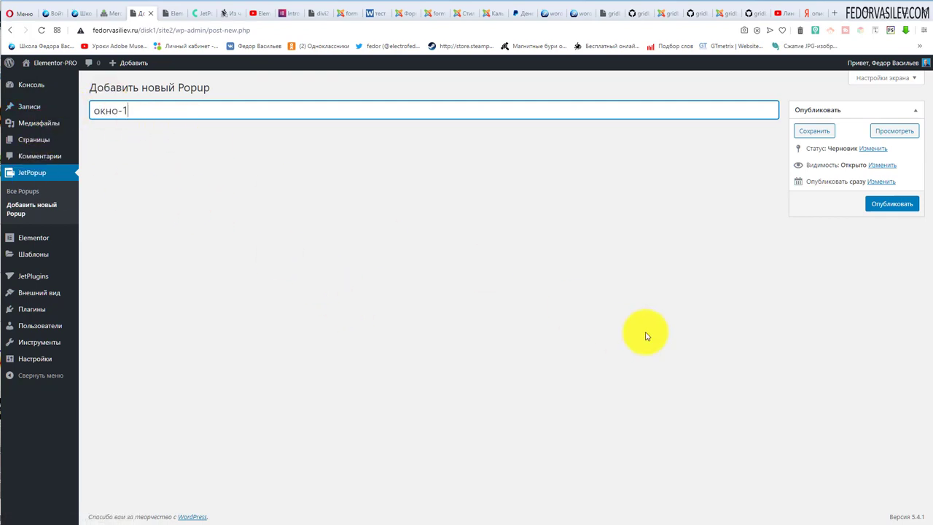
left_click(886, 204)
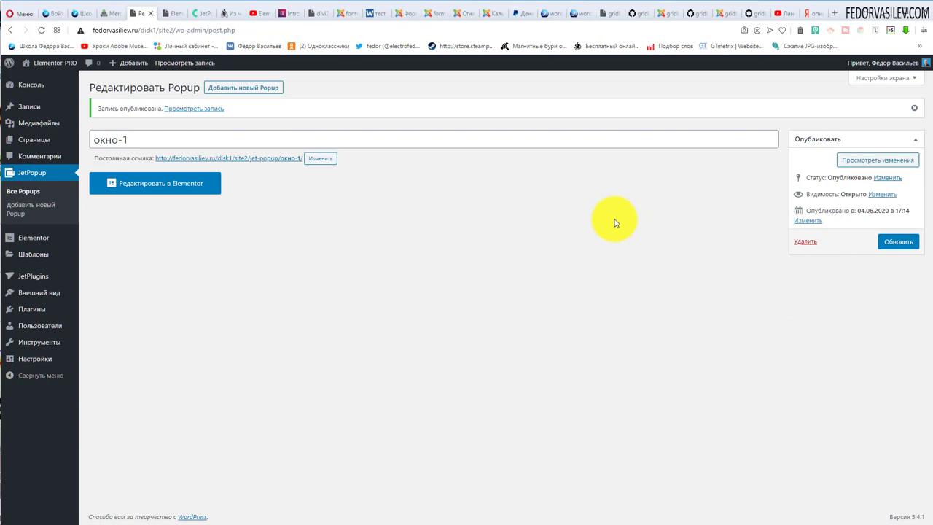
left_click(171, 183)
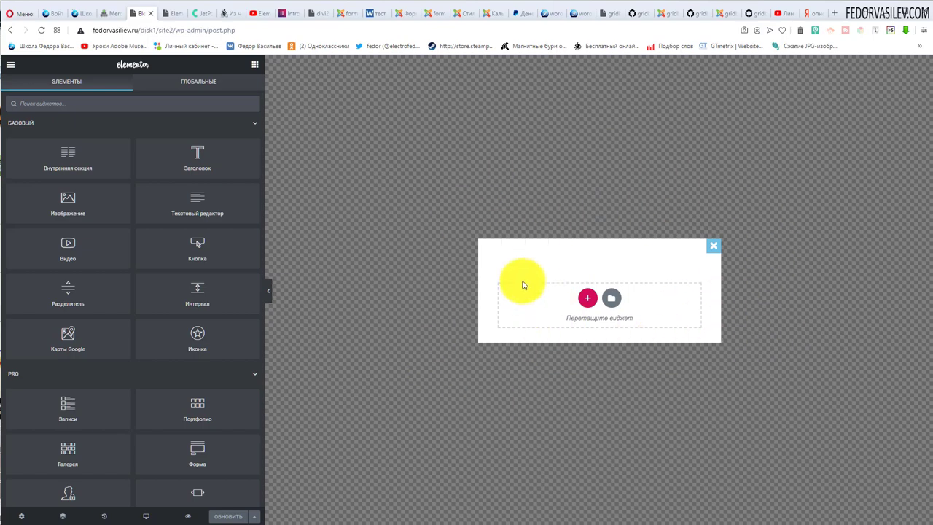
- Add a button widget (Кнопка) to the empty popup and update the popup
left_click(588, 299)
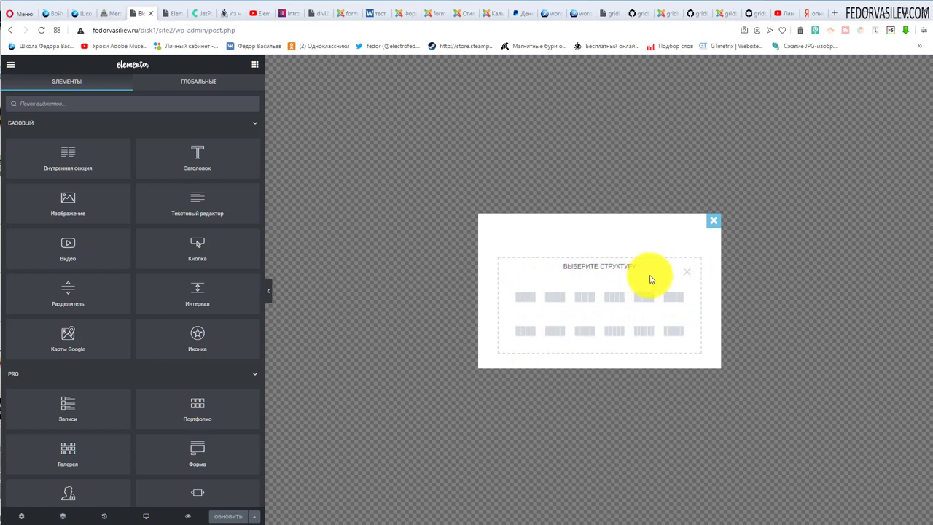
left_click(687, 272)
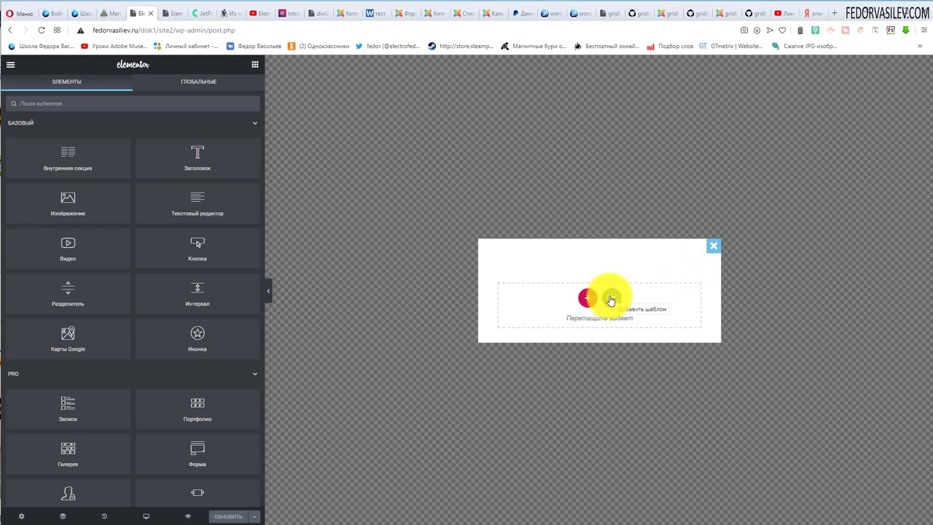
left_click_drag(197, 250, 425, 345)
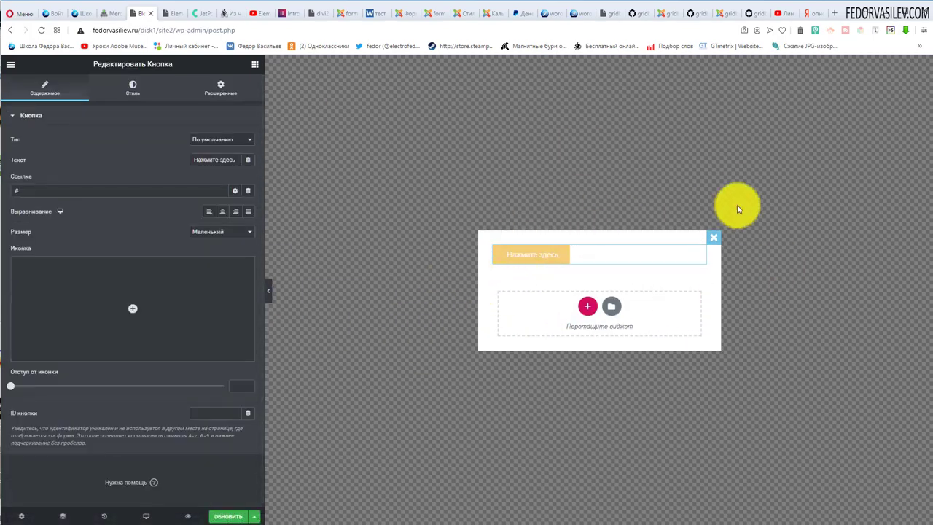
left_click(219, 517)
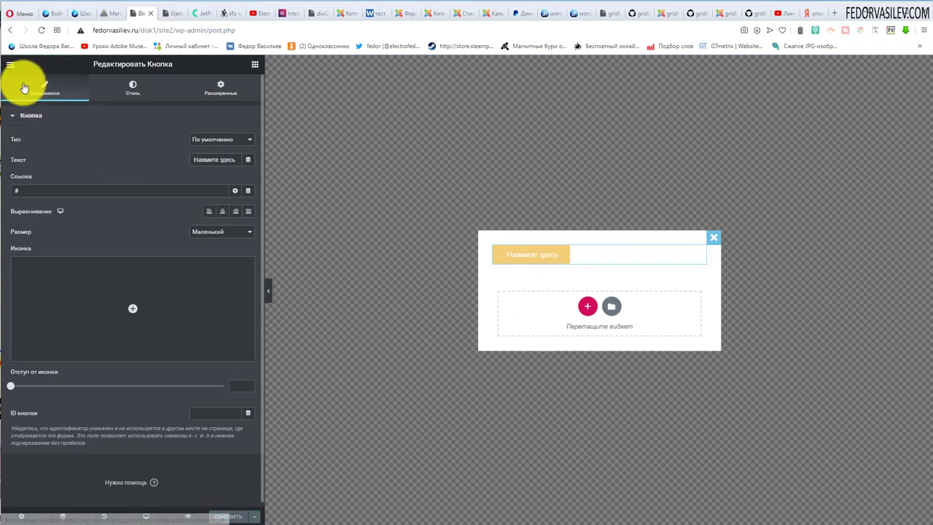
- Exit the Elementor editor to the WordPress console and open the JetPopup list
left_click(11, 65)
left_click(46, 319)
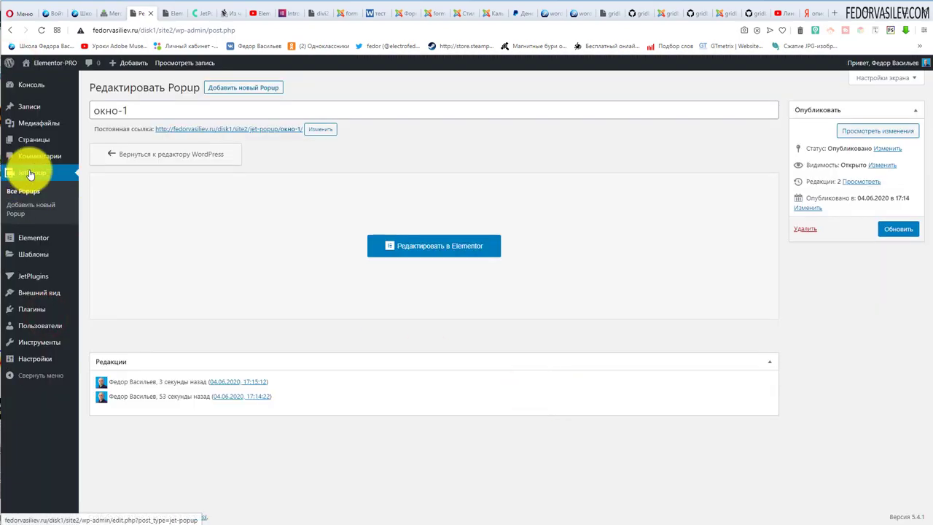
left_click(30, 174)
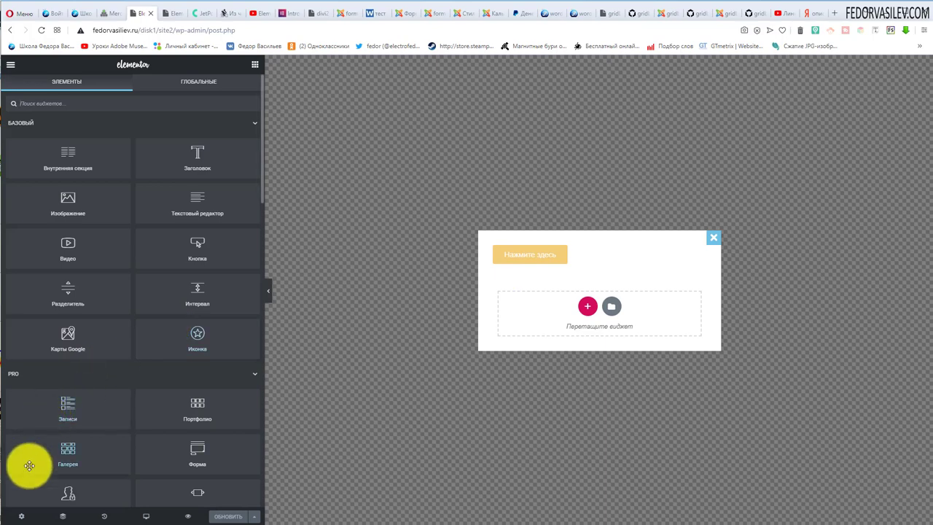
- Open the display conditions in the popup's settings and add a condition set to Include
left_click(22, 517)
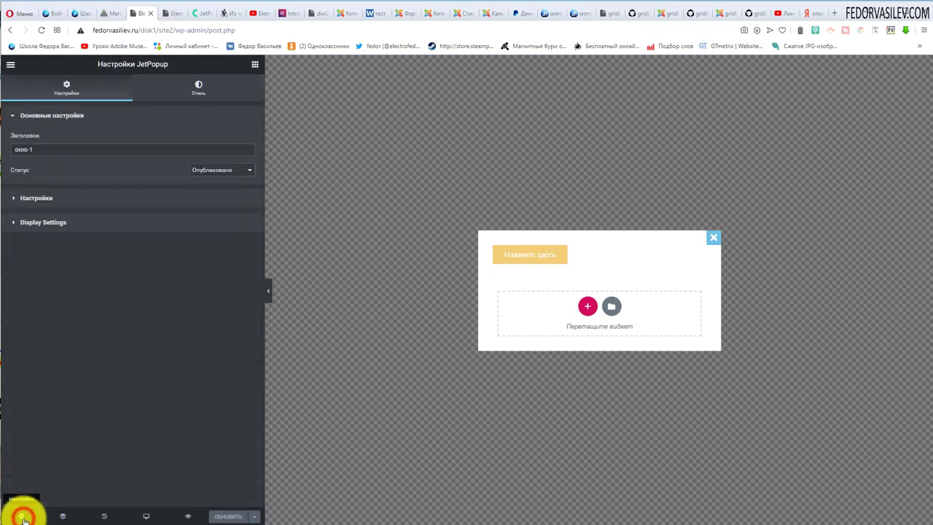
left_click(33, 224)
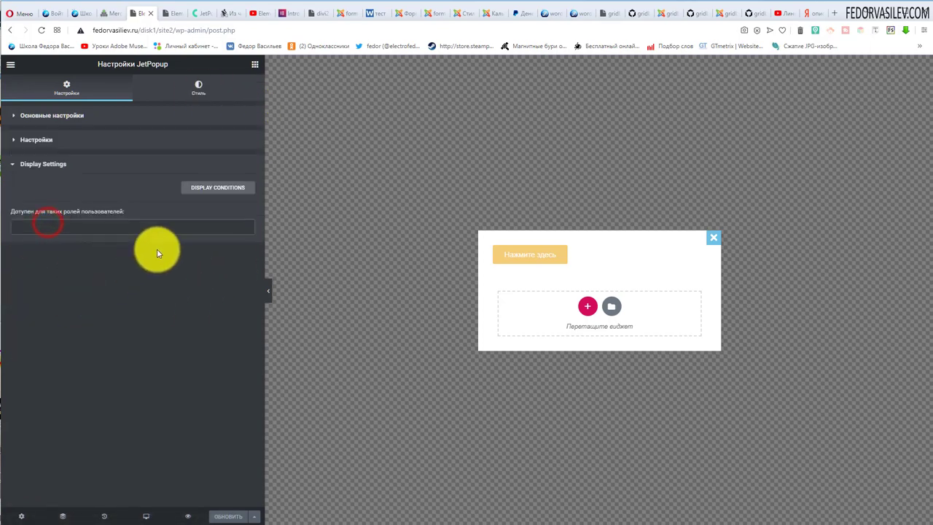
left_click(211, 190)
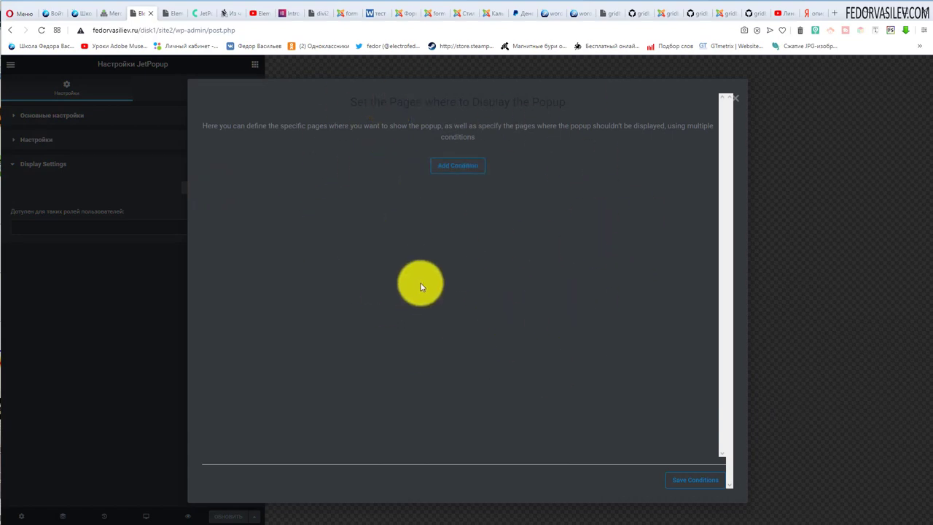
left_click(460, 167)
left_click(226, 206)
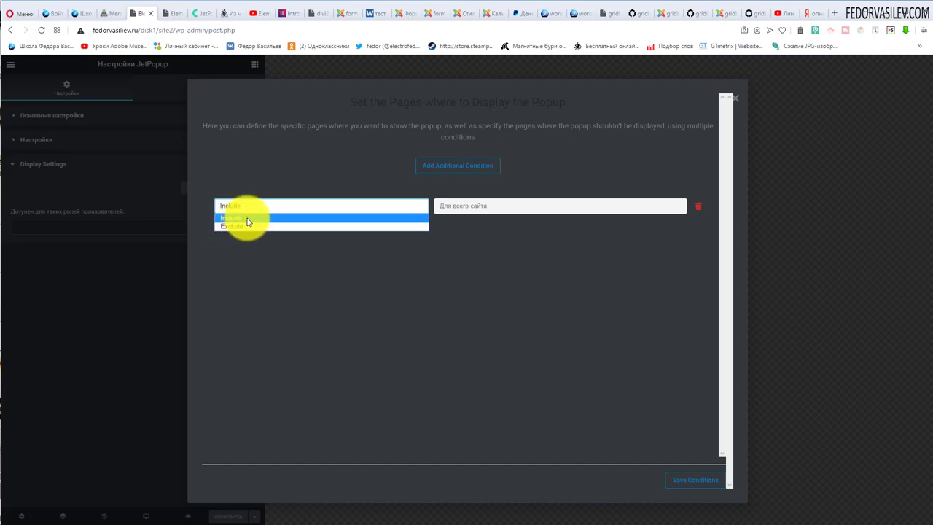
left_click(247, 221)
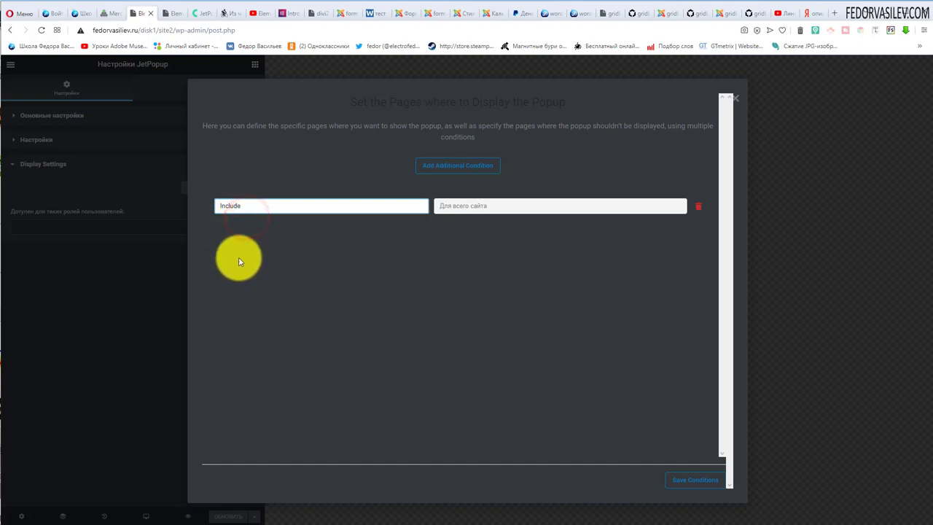
- Set the condition to "Для одной страницы", "Страница", "Главная", then save the conditions and close their dialog
left_click(473, 211)
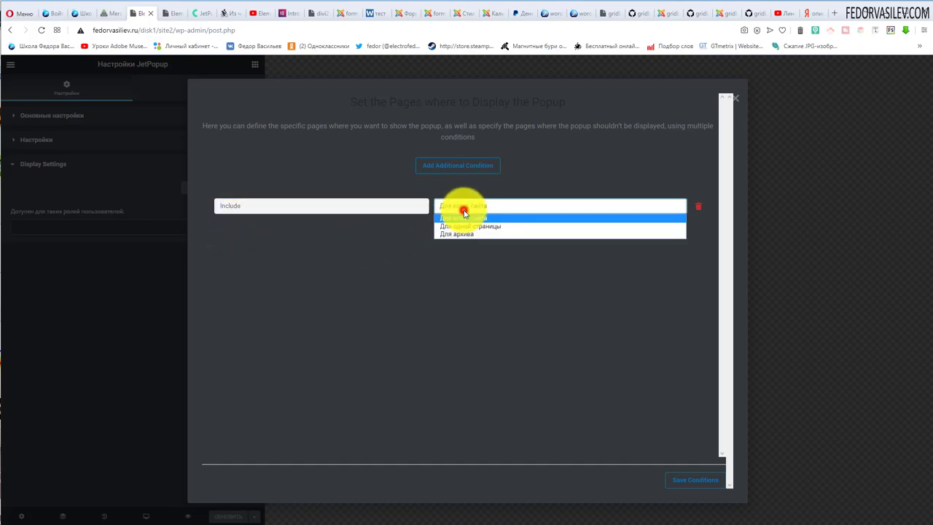
left_click(508, 226)
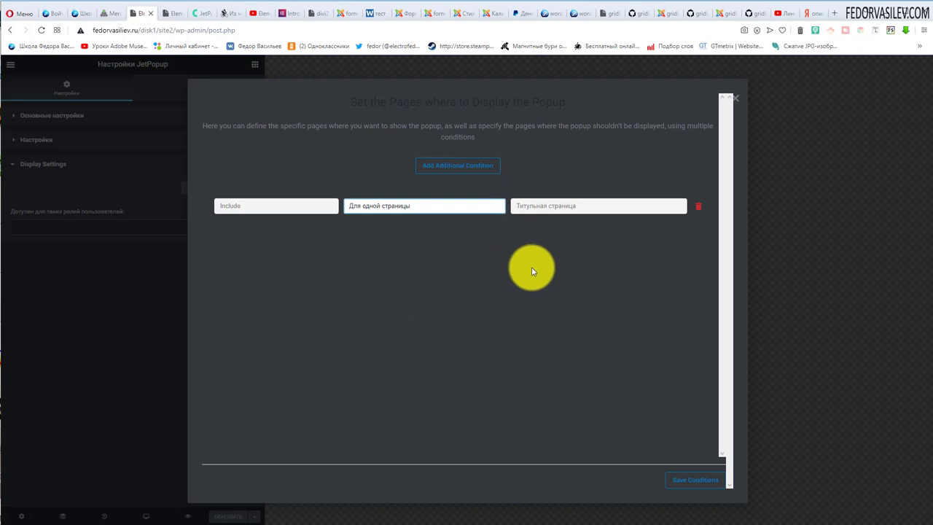
left_click(559, 209)
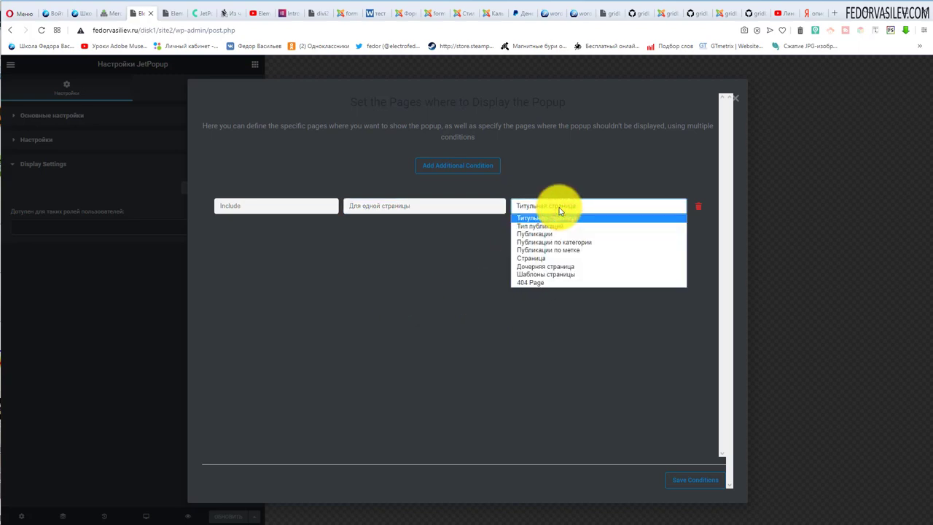
left_click(543, 259)
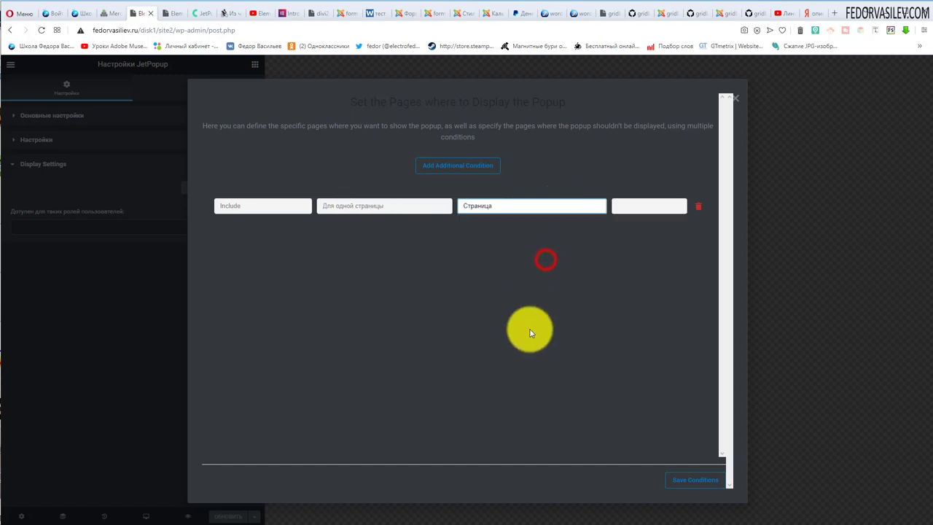
left_click(611, 211)
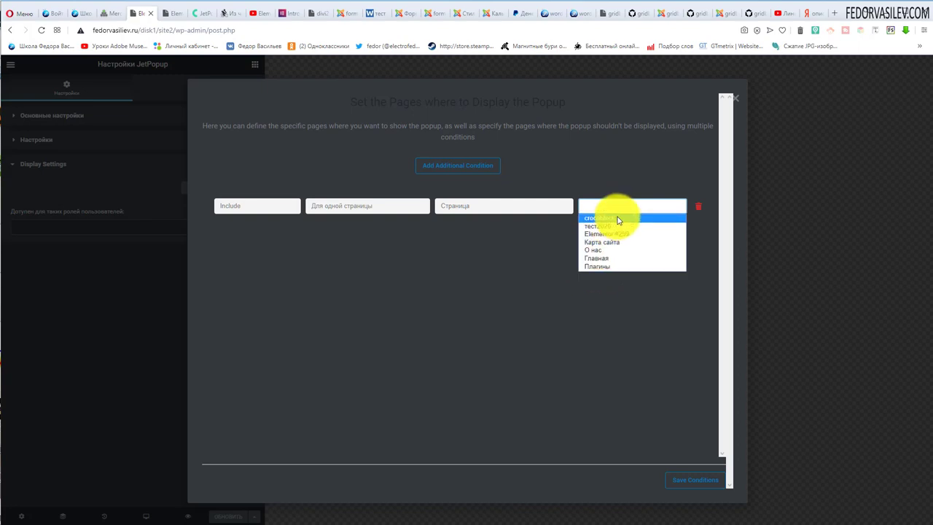
left_click(606, 260)
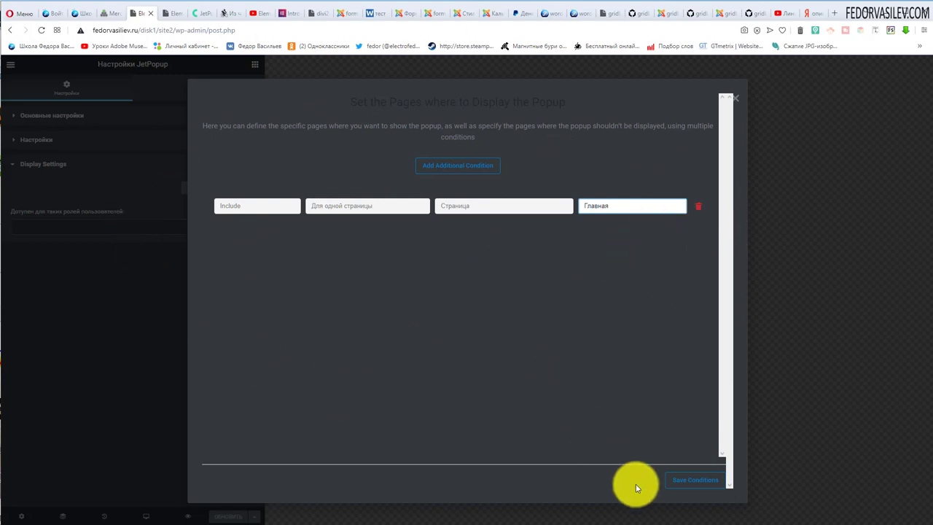
left_click(696, 481)
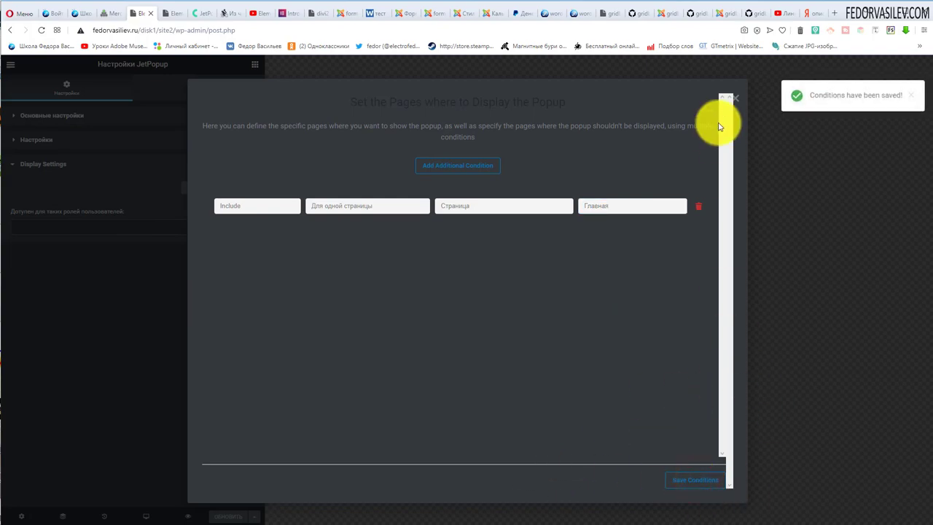
left_click(738, 100)
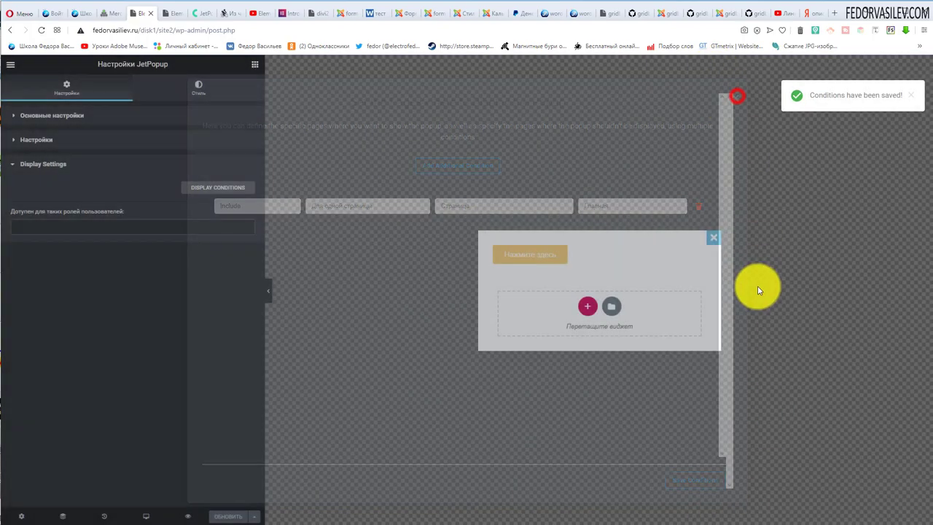
- Leave the Elementor editor for the WordPress console and show the list of all popups
left_click(10, 67)
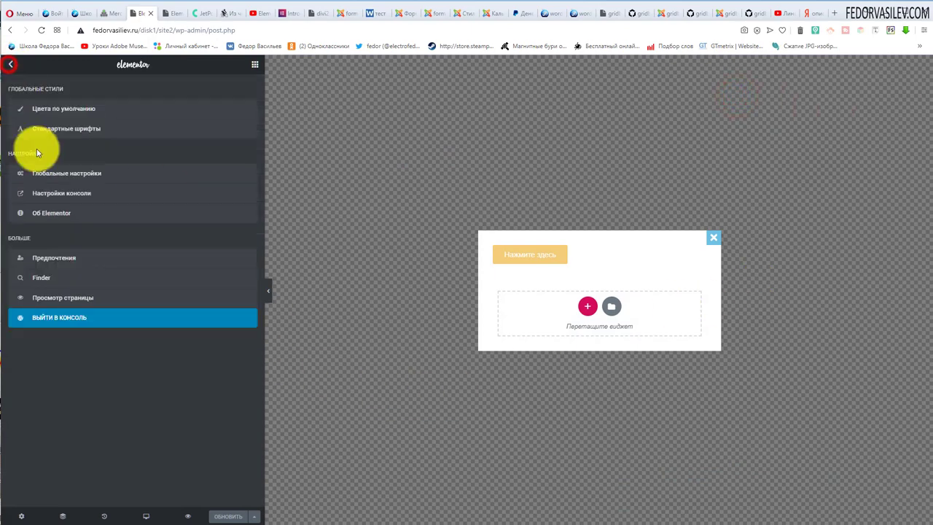
left_click(53, 316)
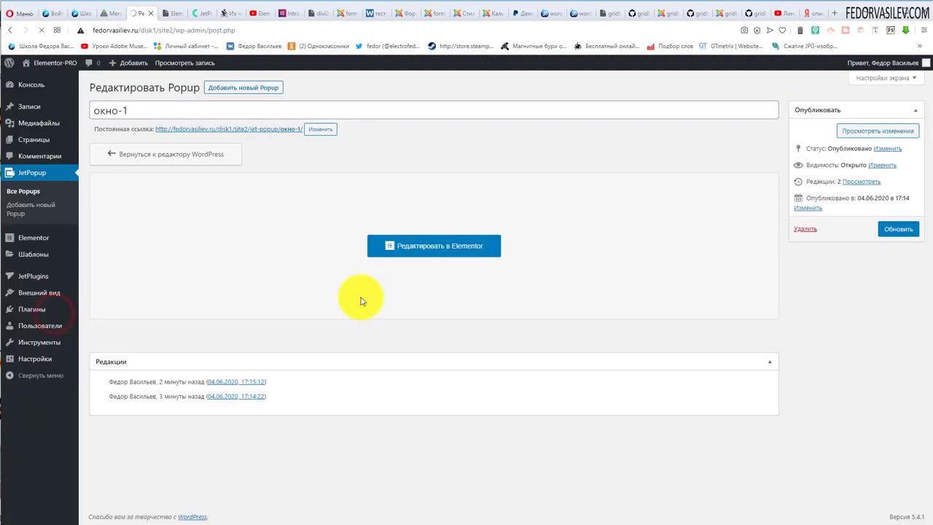
left_click(13, 172)
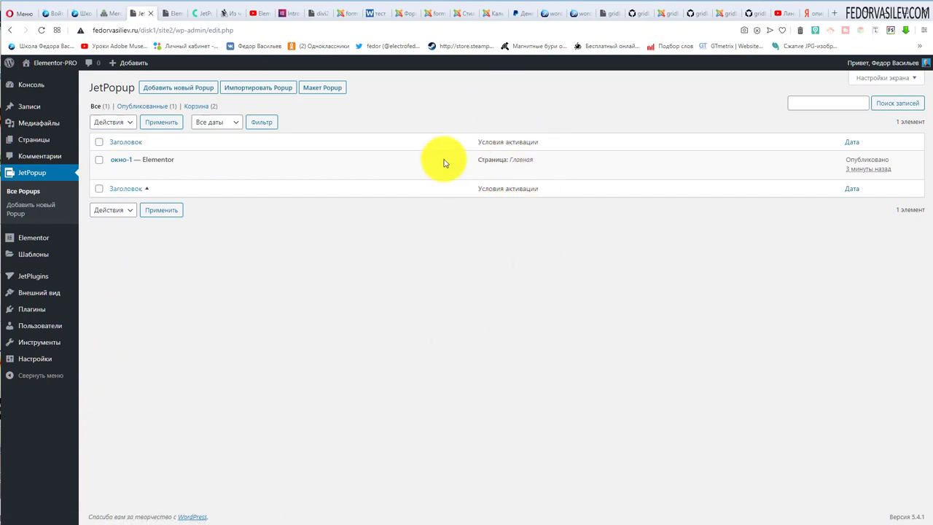
- Reload the site's home page in its browser tab, check it for the popup, and return to the popup list
left_click(170, 13)
left_click(41, 30)
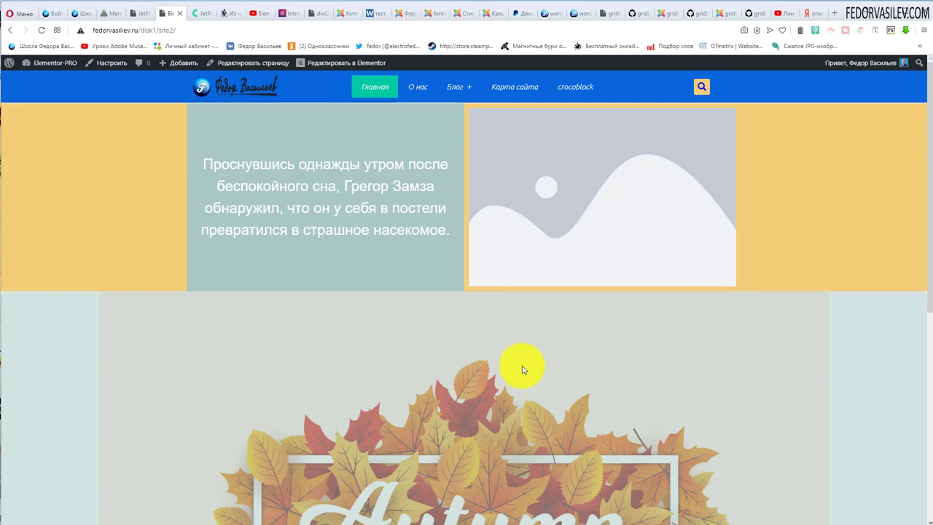
scroll(639, 353, "down", 1)
scroll(615, 348, "up", 1)
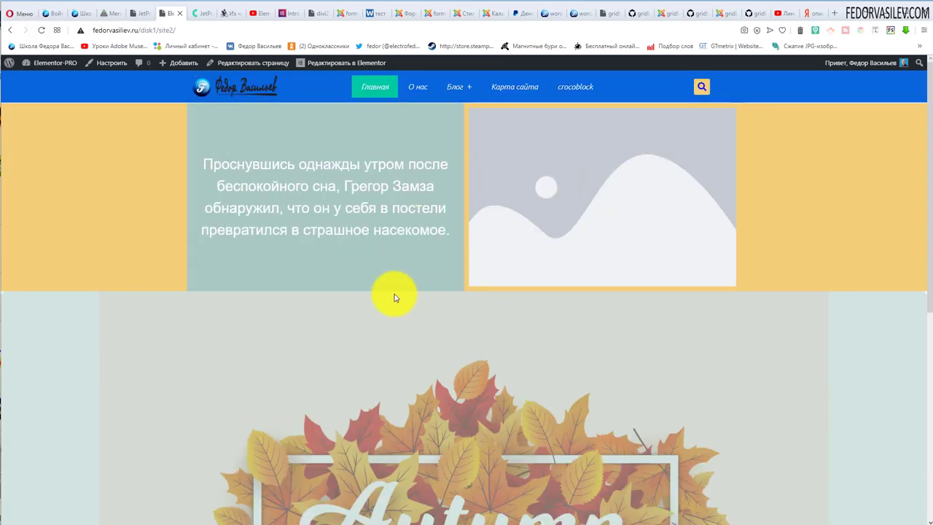
left_click(137, 16)
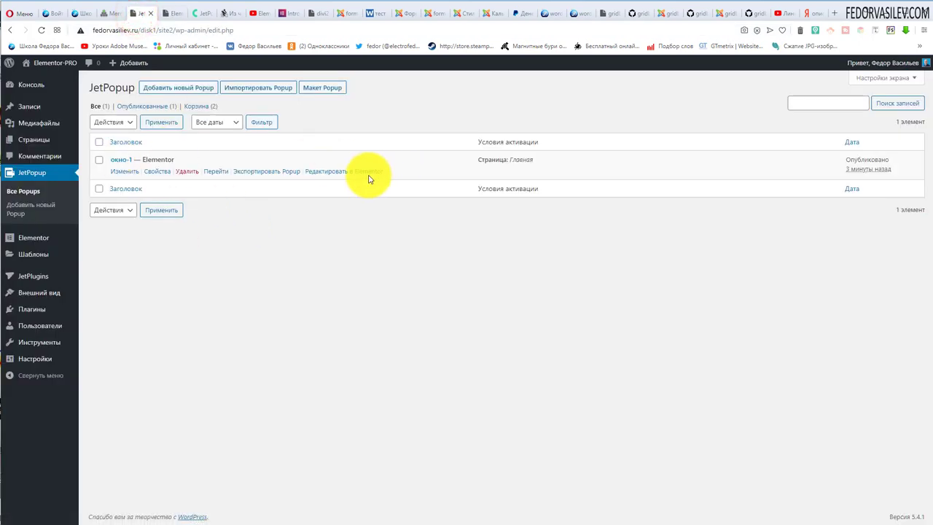
- Open the popup "окно-1" in Elementor and expand the "Настройки" section of its popup settings
left_click(367, 175)
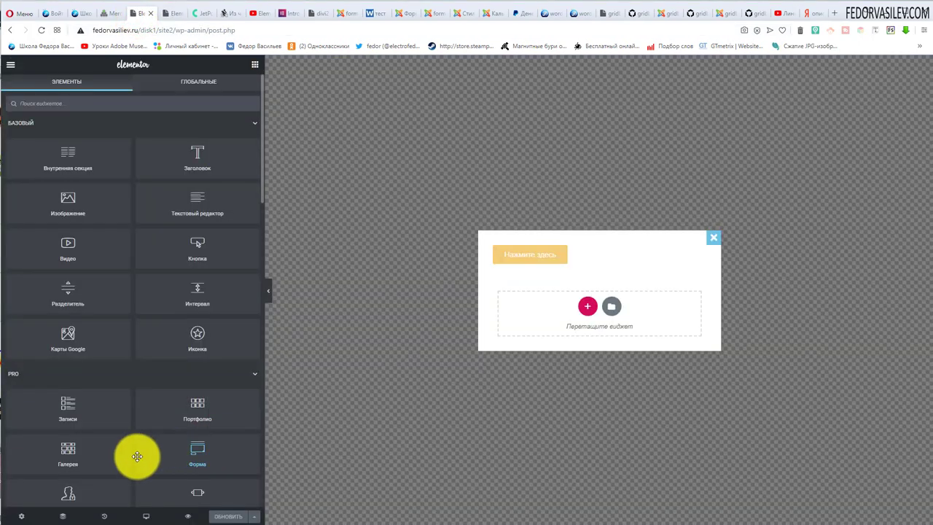
left_click(20, 516)
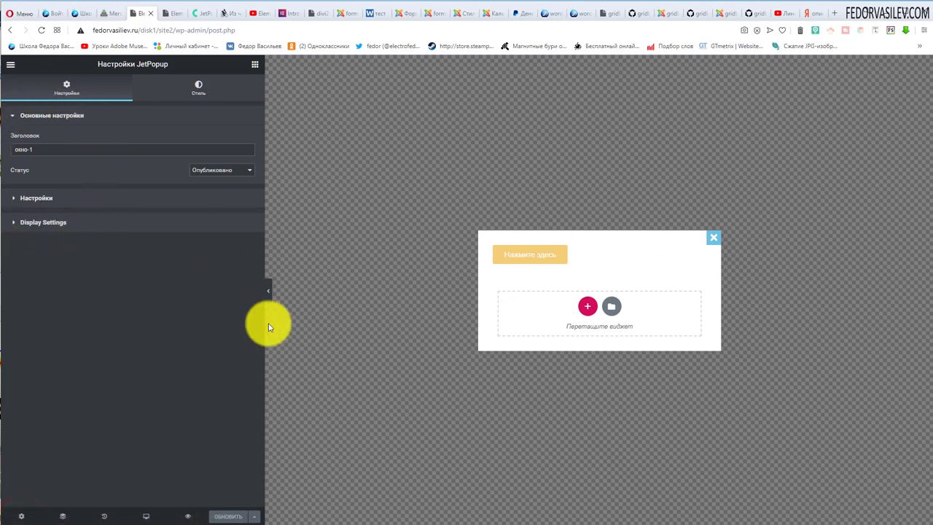
left_click(16, 116)
left_click(42, 115)
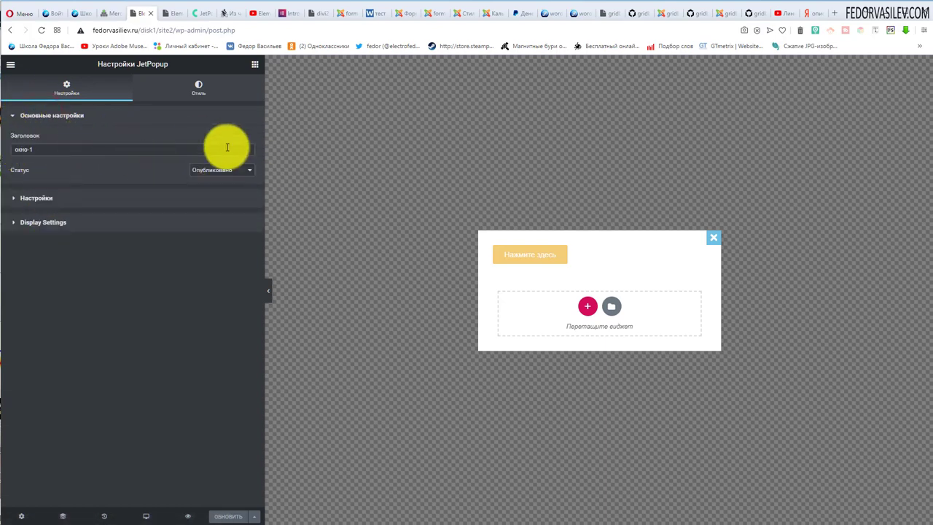
left_click(29, 116)
left_click(37, 140)
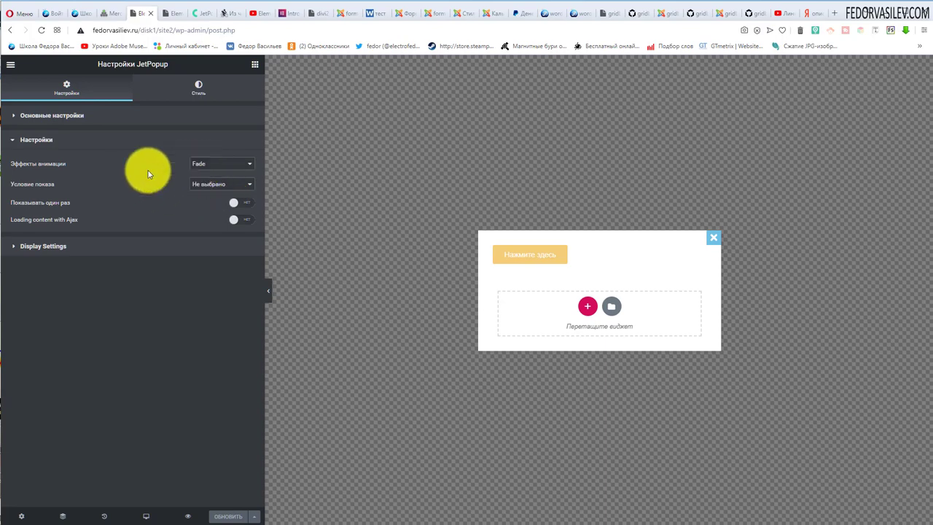
- Preview the SlideInRight, SlideInDown, Vertical Flip and BounceIn animation effects, and set the popup's effect to Rotate
left_click(204, 160)
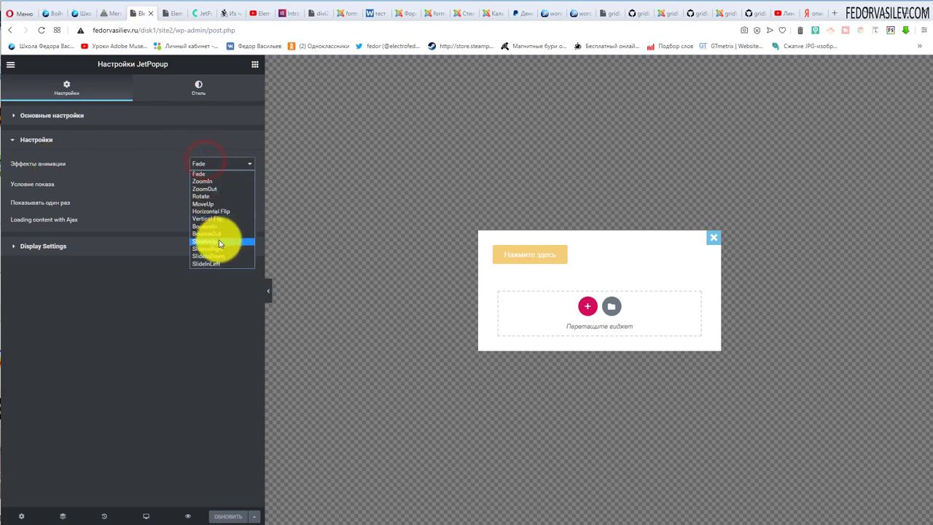
left_click(223, 249)
left_click(218, 164)
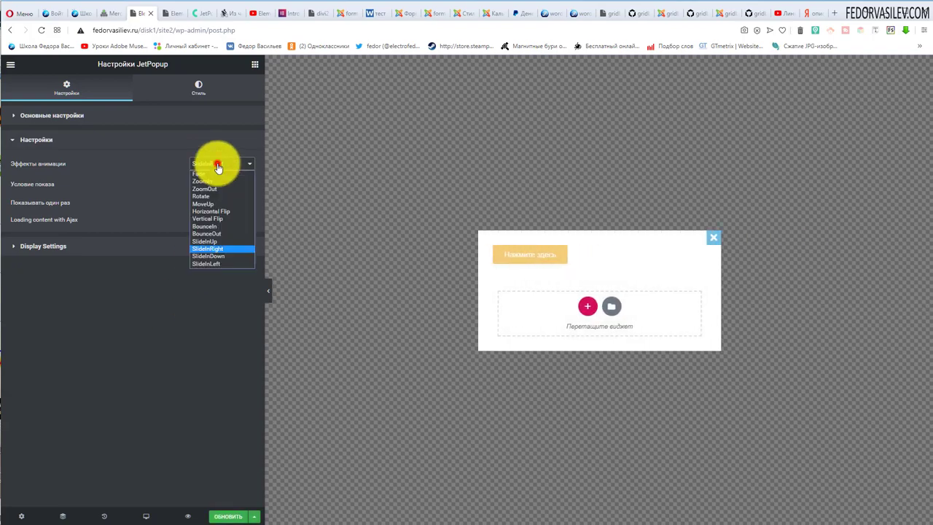
left_click(215, 256)
left_click(222, 165)
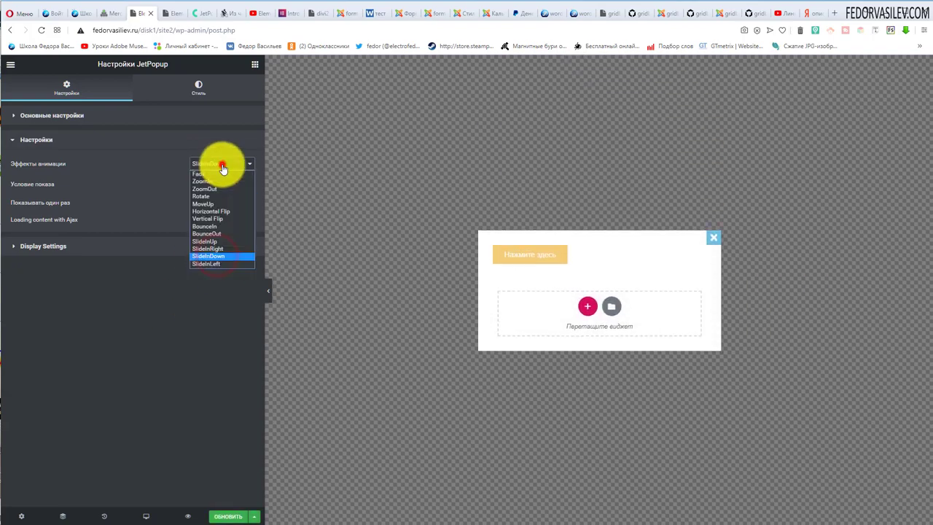
left_click(226, 219)
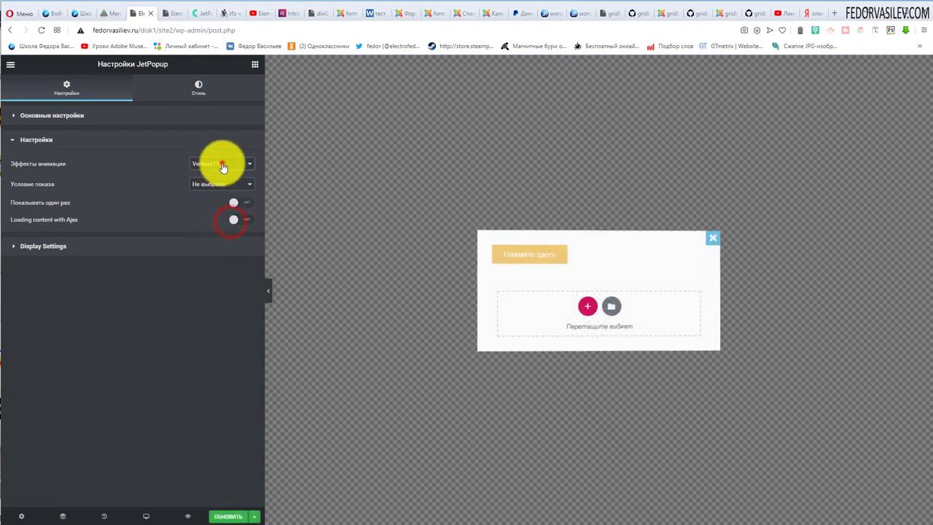
left_click(222, 164)
left_click(221, 226)
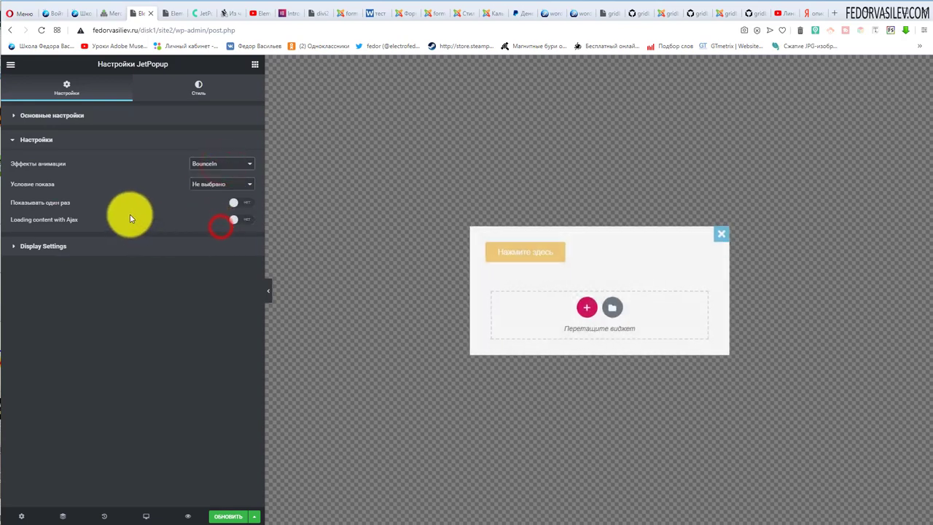
left_click(223, 167)
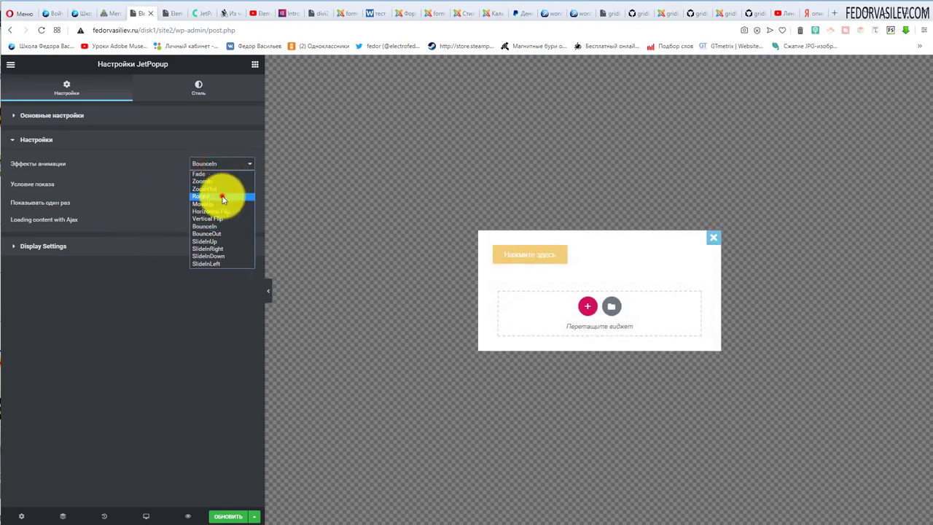
left_click(223, 197)
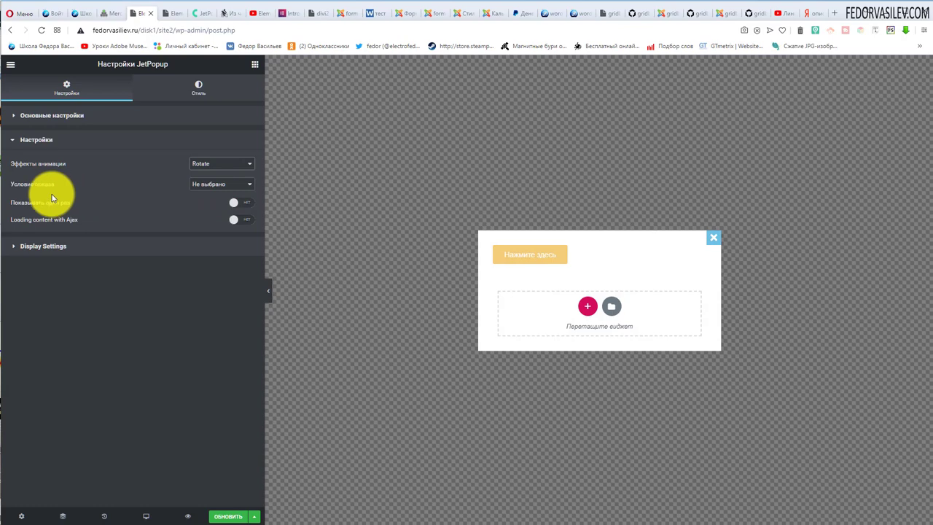
- Try the display trigger "По клику на кастомный селектор", select its selector text and review the other trigger options
left_click(248, 187)
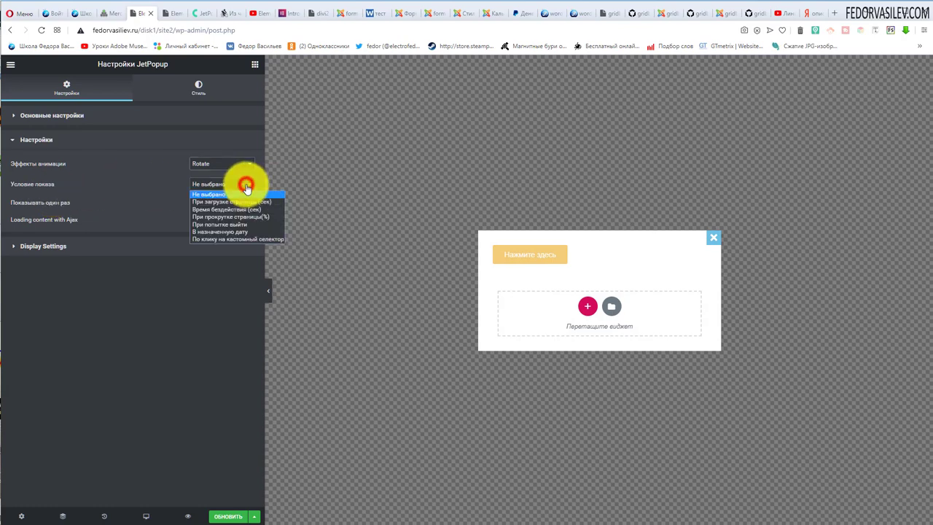
left_click(272, 241)
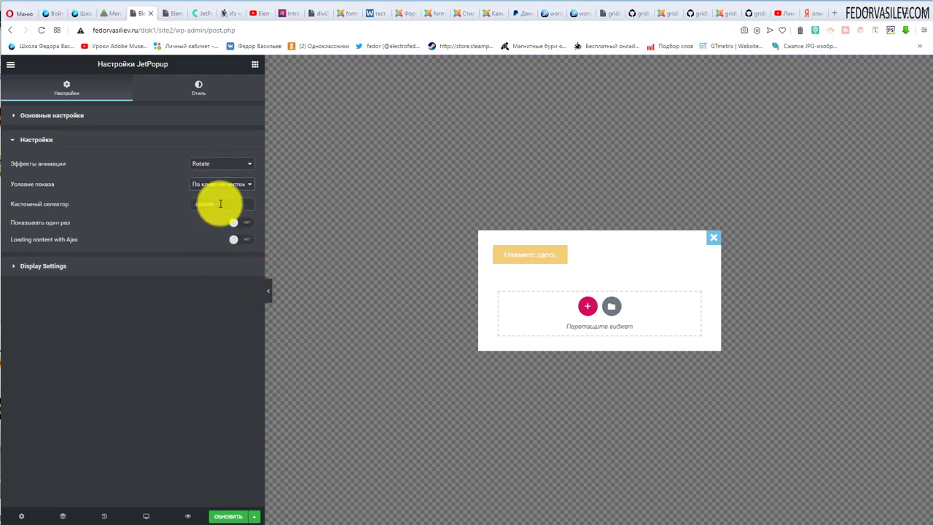
left_click_drag(219, 203, 162, 208)
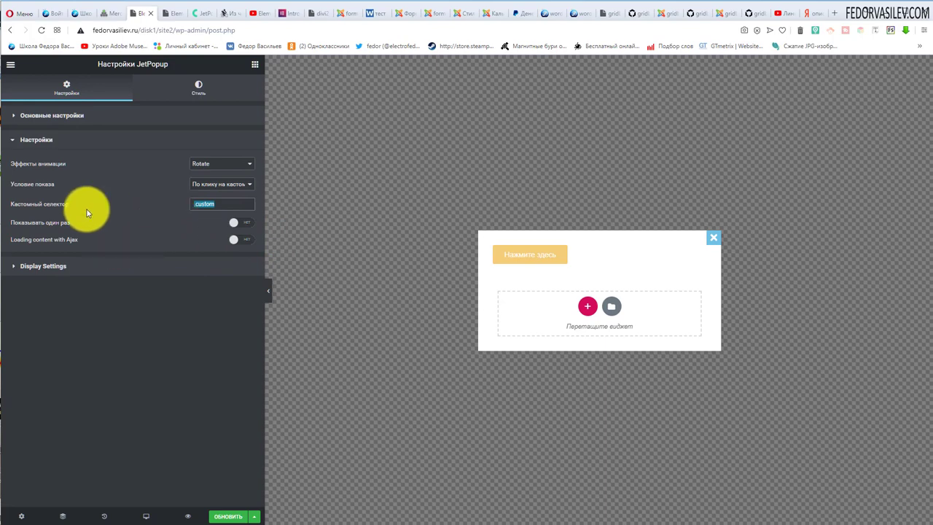
left_click(211, 185)
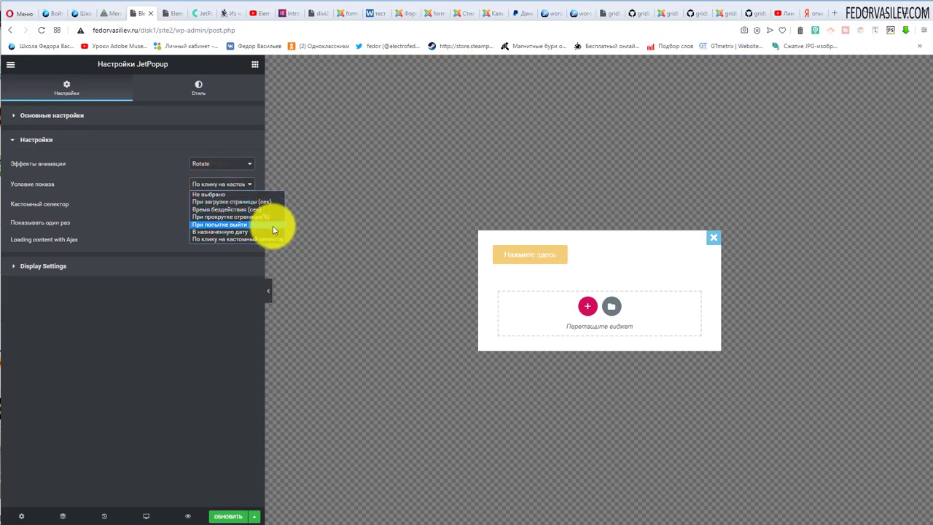
left_click(133, 191)
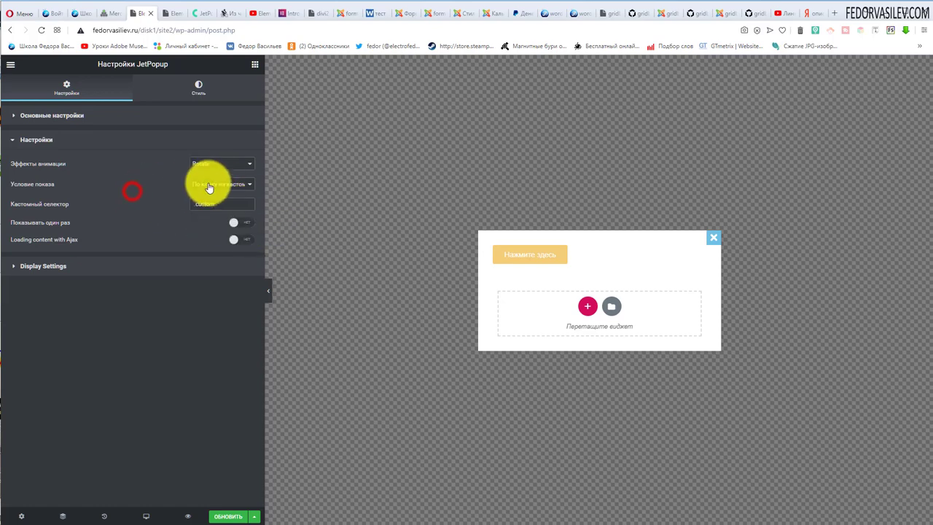
- Set the popup's display trigger to "При загрузке страницы (сек)" and select its delay value
left_click(209, 188)
left_click(234, 203)
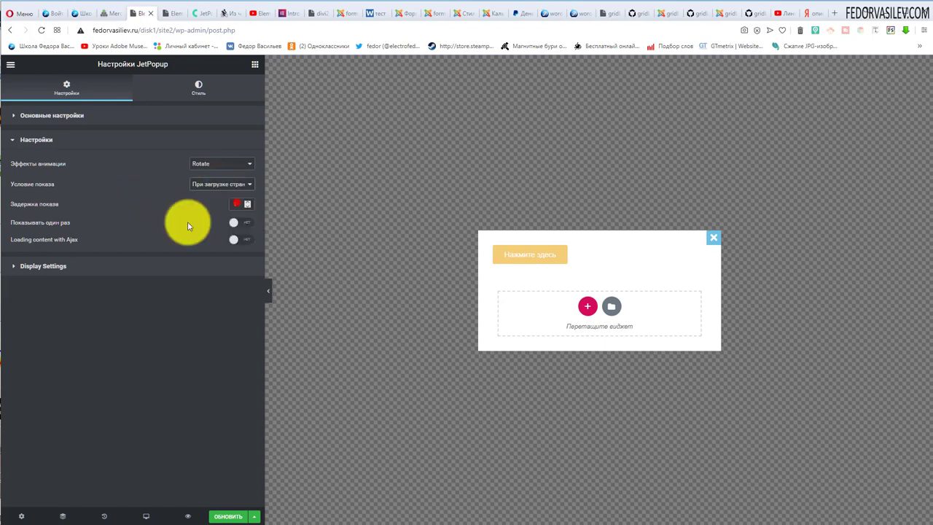
left_click(238, 205)
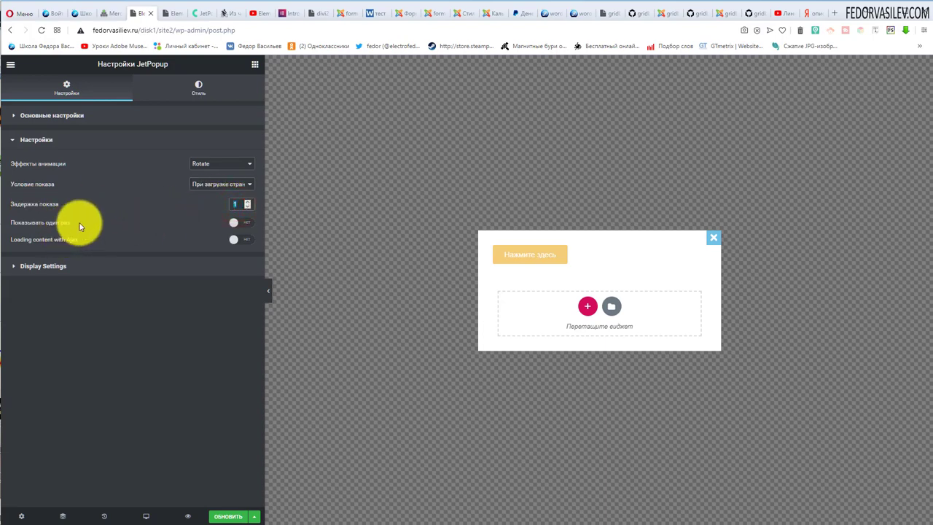
- Try "Показывать один раз" with its repeat interval options and "Loading content with Ajax", switching both back off
left_click(241, 223)
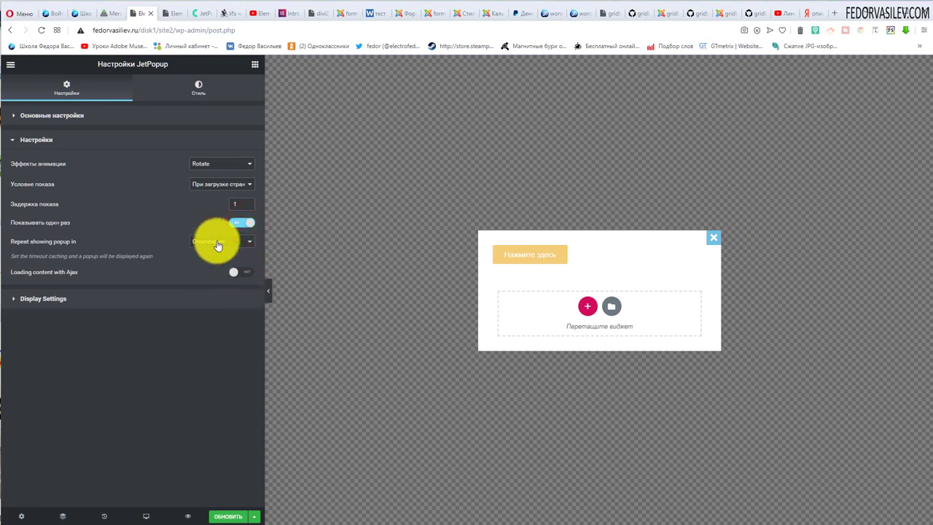
left_click(217, 244)
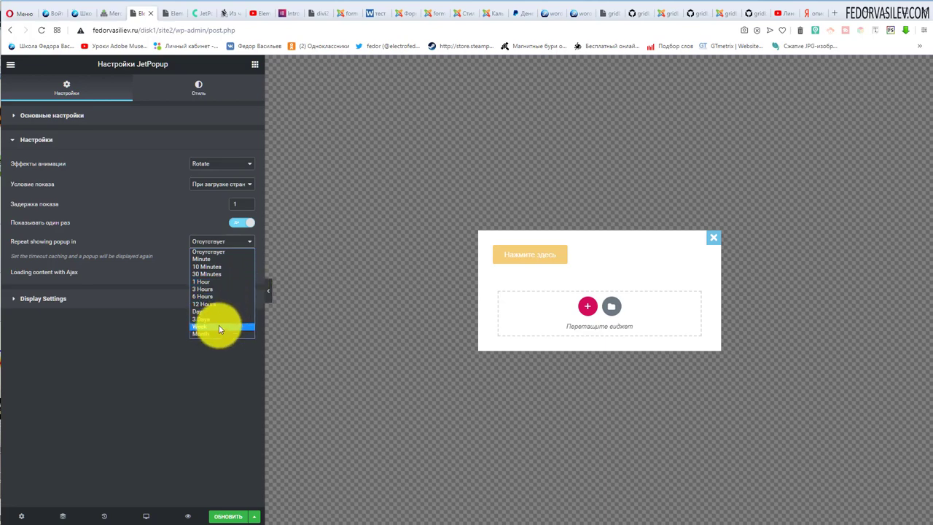
left_click(150, 222)
left_click(239, 243)
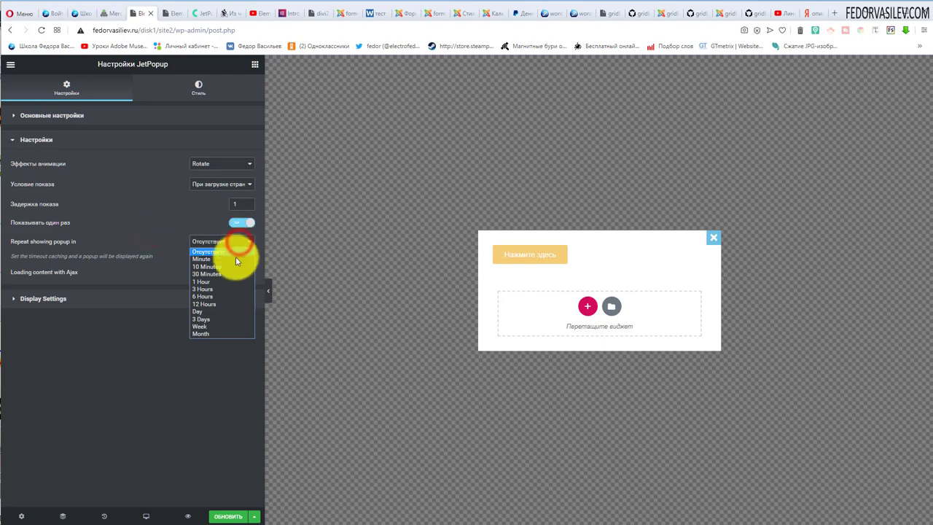
left_click(207, 251)
left_click(232, 223)
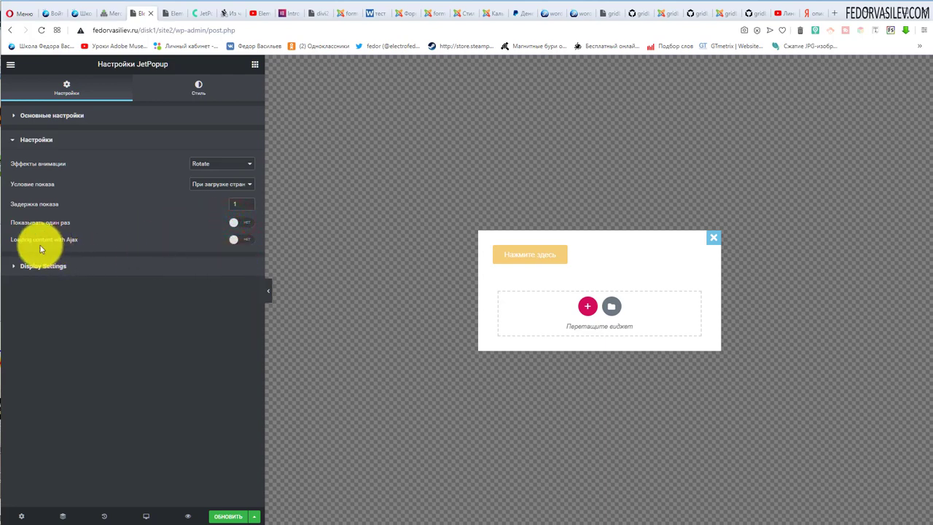
left_click(241, 240)
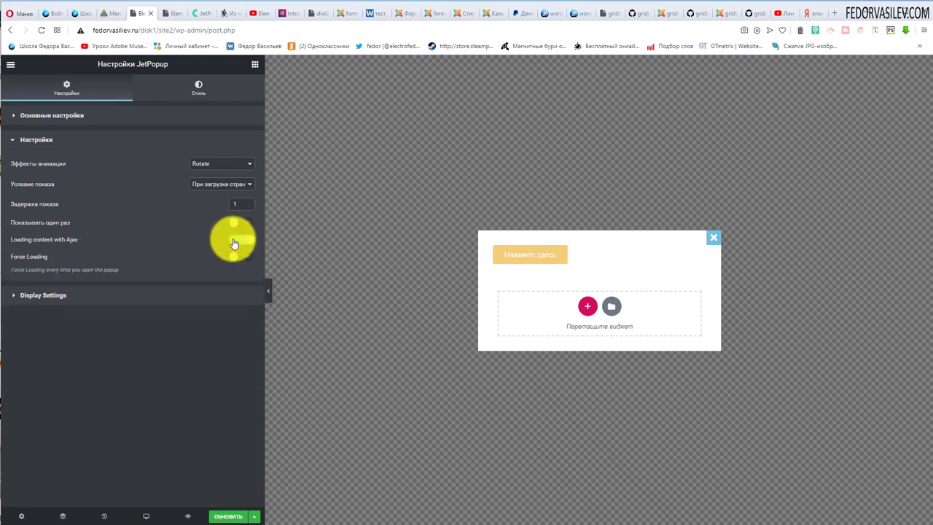
left_click(233, 241)
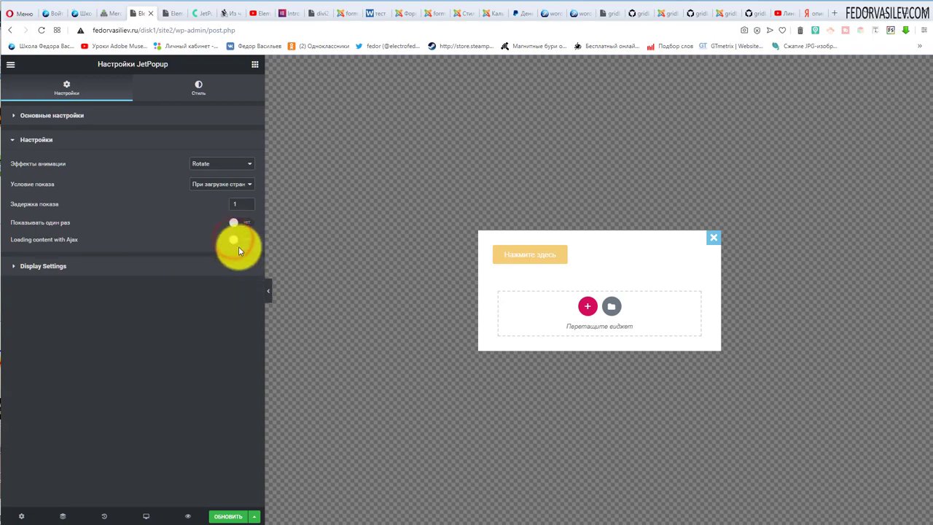
- Update the popup, reload the site's home page in its browser tab and close the popup there
left_click(221, 516)
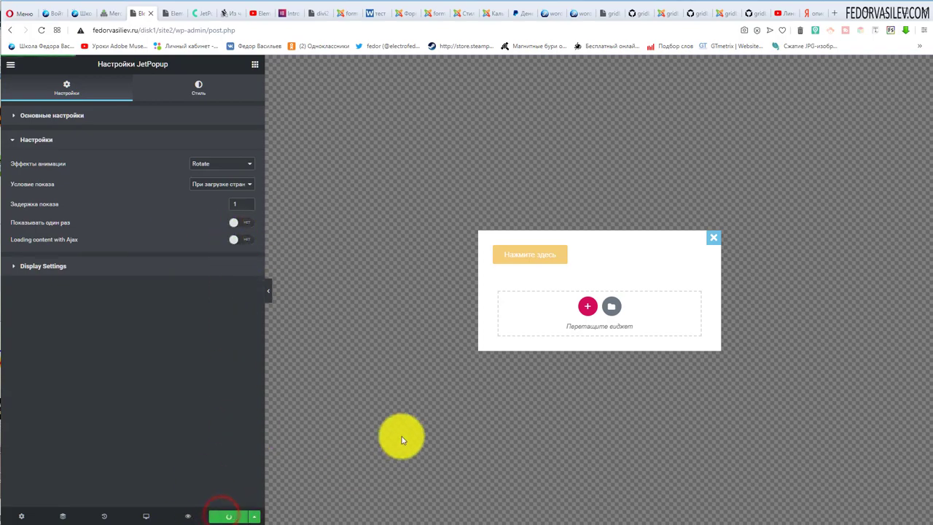
left_click(168, 13)
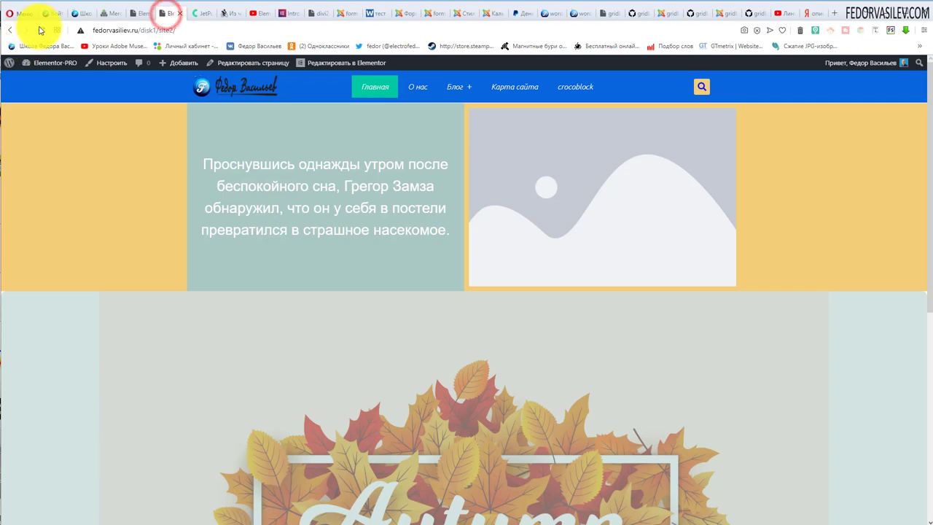
left_click(42, 30)
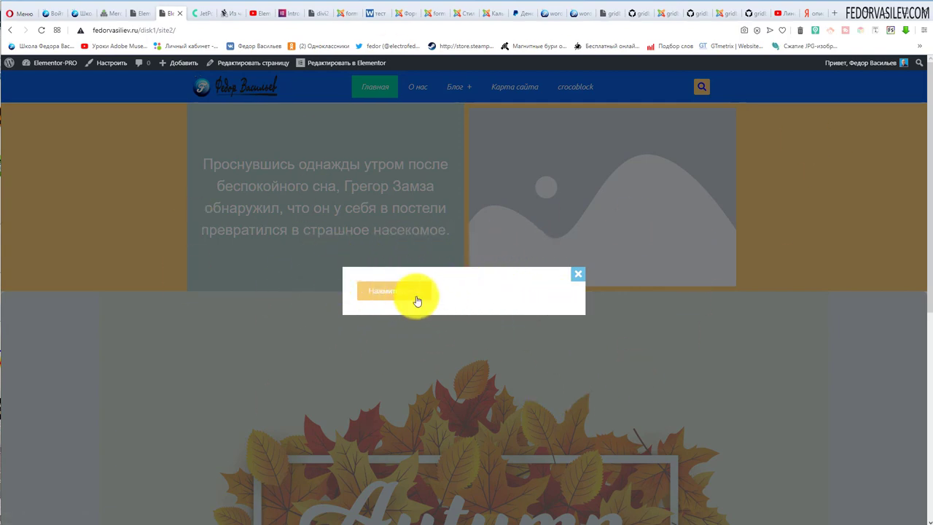
left_click(581, 274)
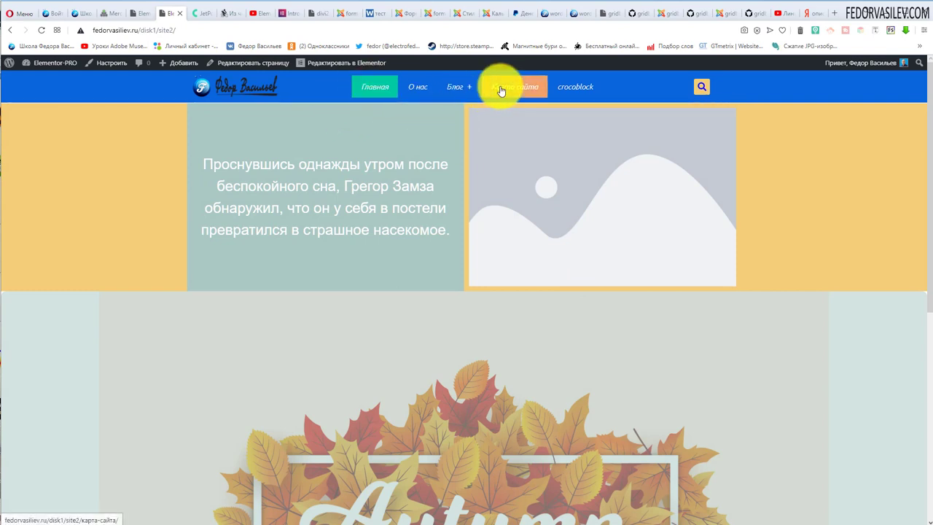
- Open the Joomla category of the blog, then return to "Главная" to check on which pages the popup shows
mouse_move(459, 88)
left_click(462, 111)
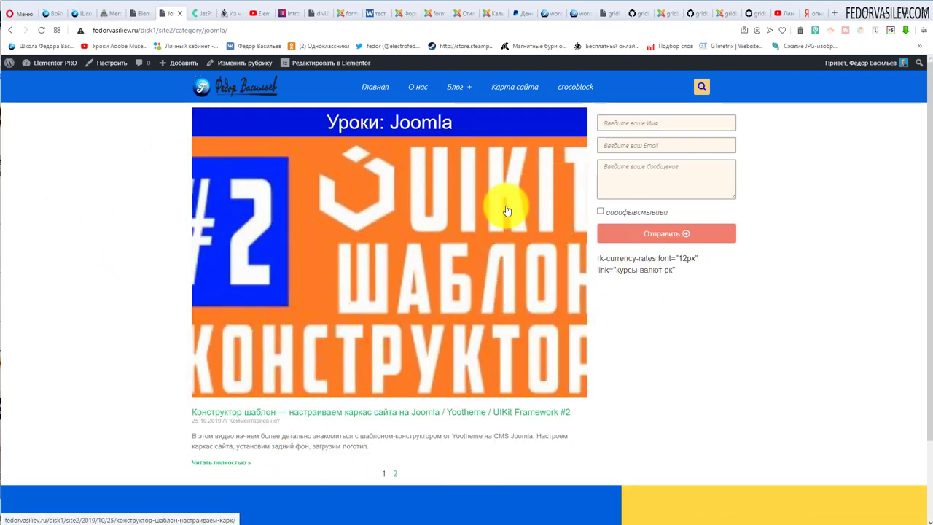
left_click(382, 88)
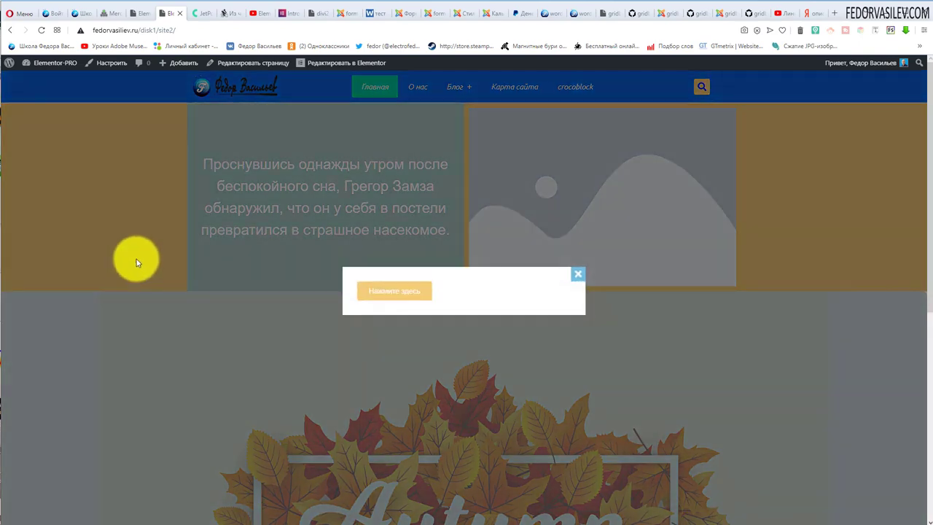
- Return to the popup in Elementor, set its display trigger to "При попытке выйти" and update it
left_click(141, 13)
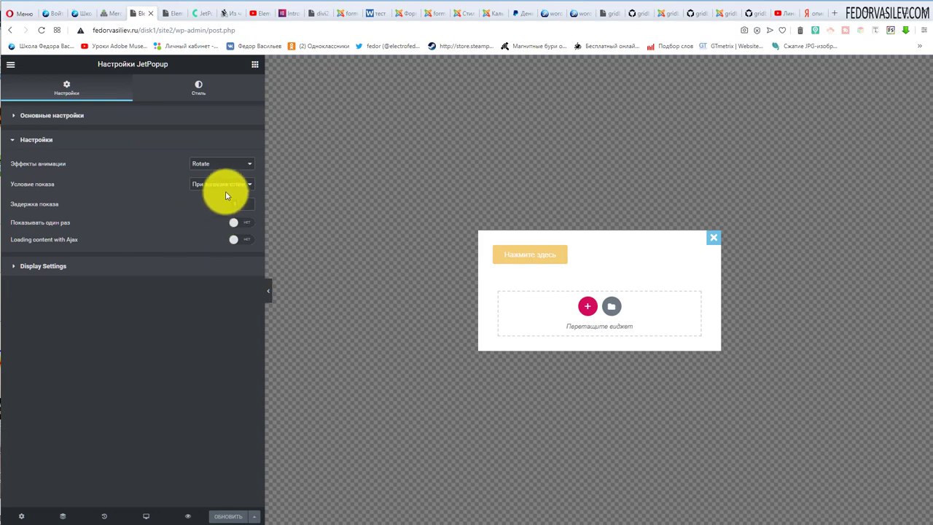
left_click(221, 187)
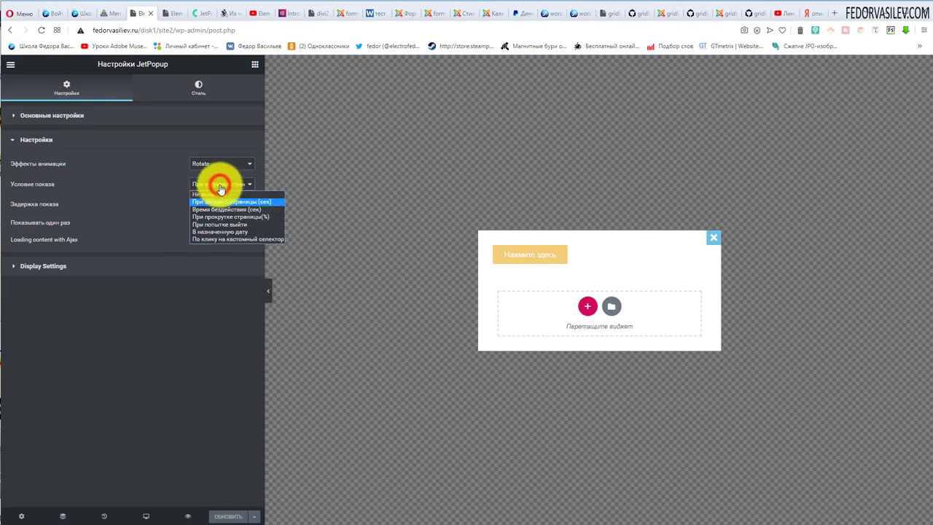
left_click(221, 225)
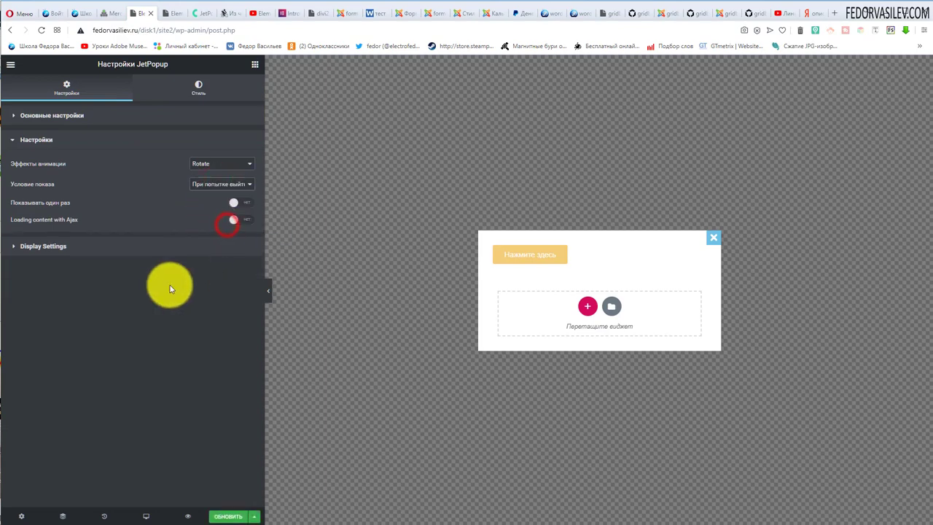
left_click(188, 516)
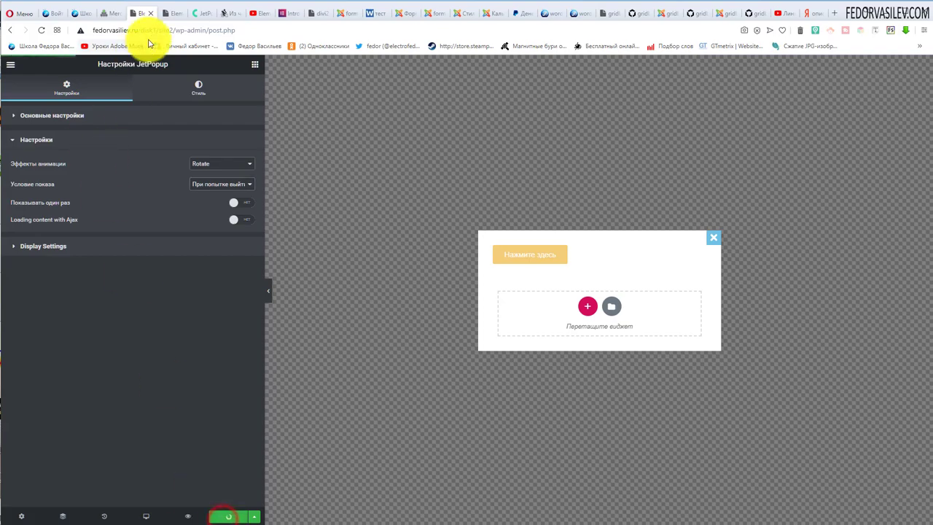
- Reload the site's home page, browse it to test the exit-attempt popup, and return to the Elementor editor
left_click(167, 14)
left_click(41, 31)
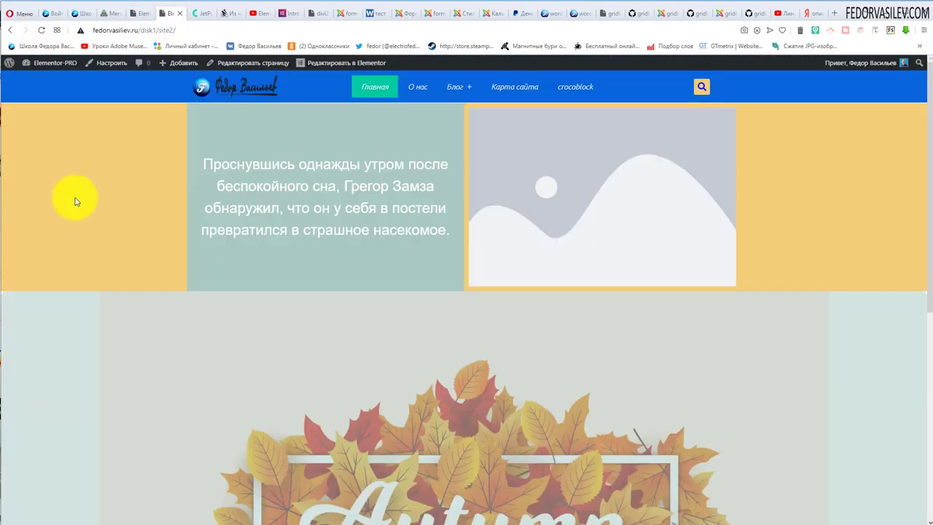
scroll(587, 369, "down", 5)
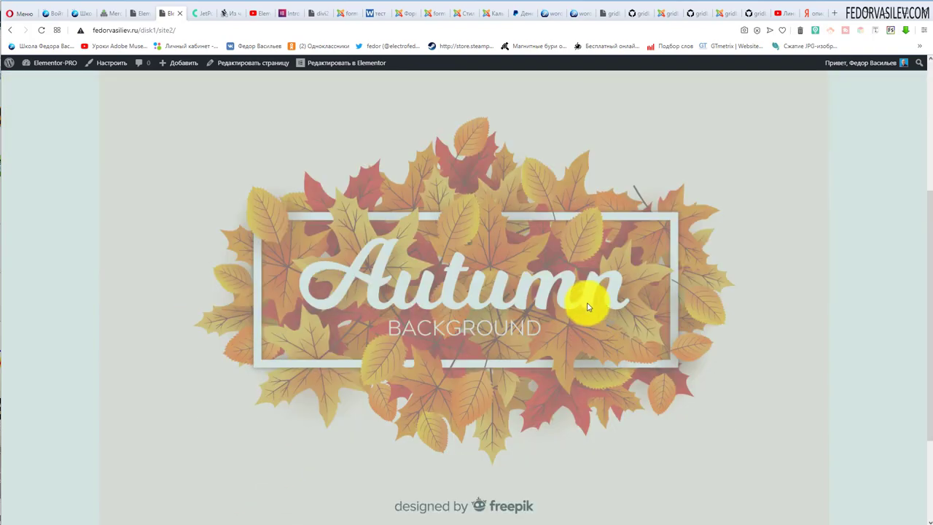
scroll(479, 296, "up", 5)
scroll(437, 274, "down", 5)
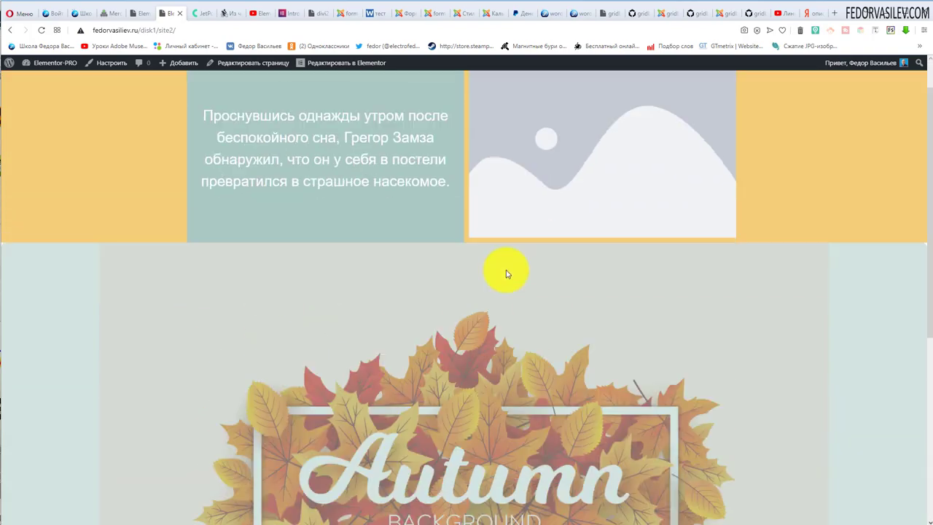
scroll(445, 291, "up", 5)
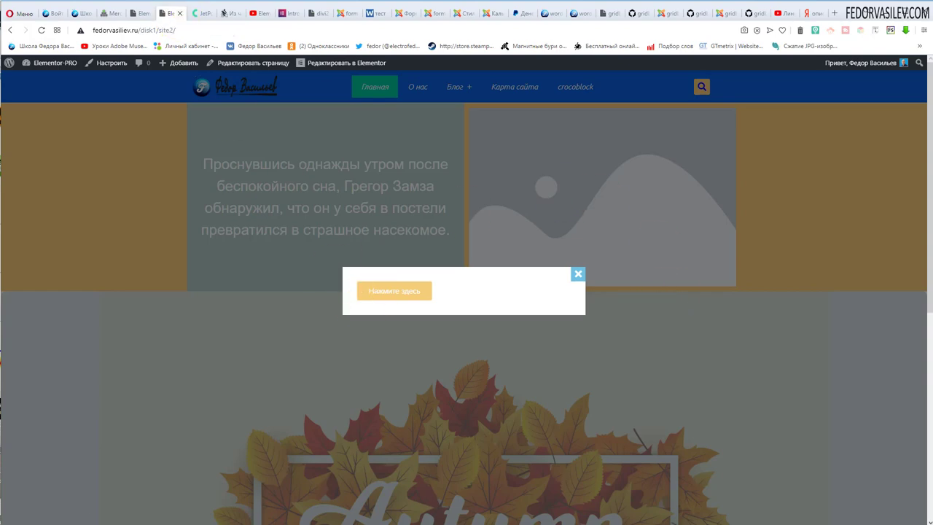
key("ctrl+Page_Up")
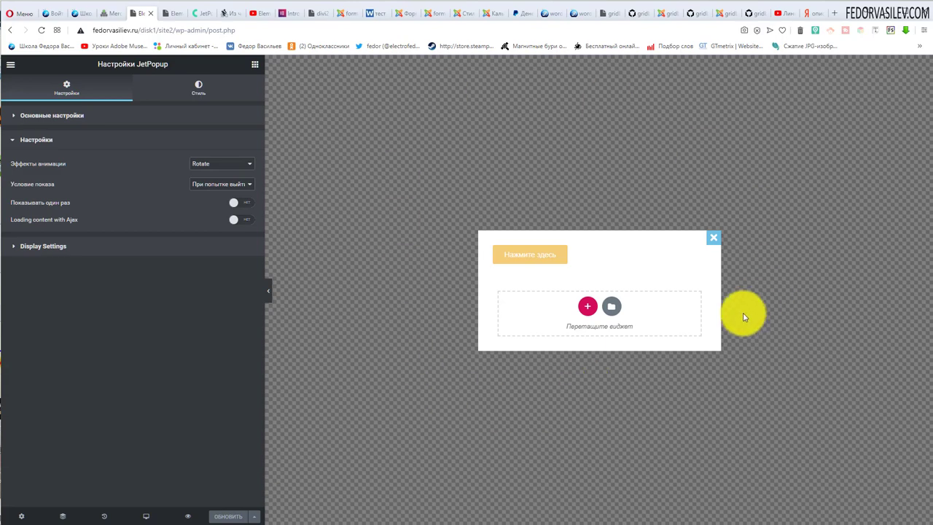
left_click(61, 119)
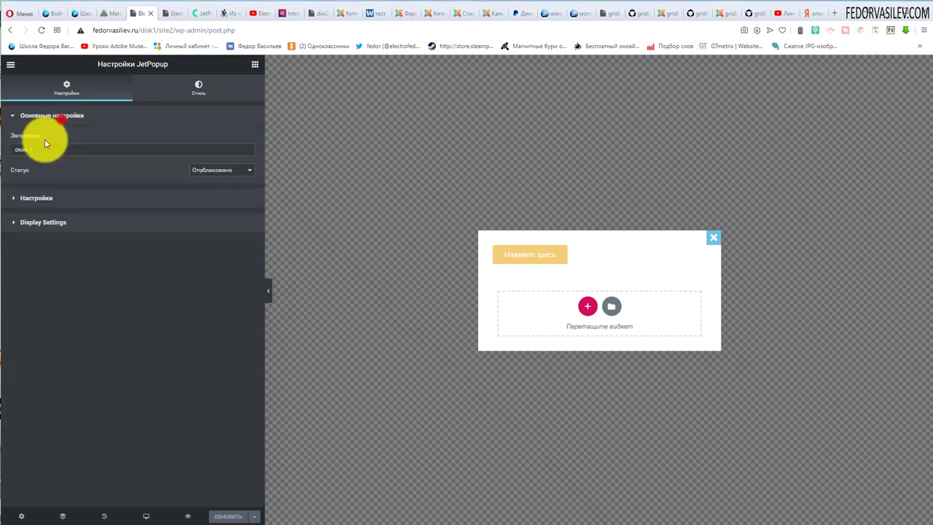
left_click(21, 516)
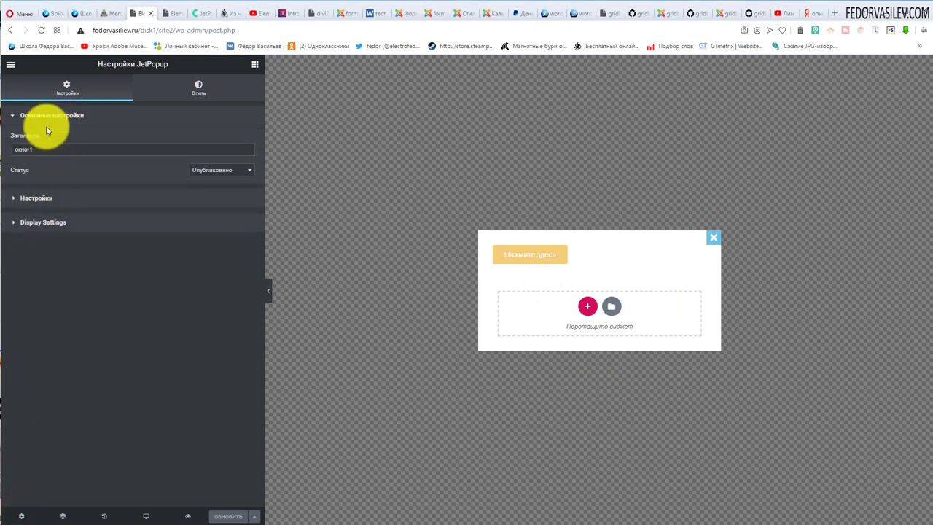
left_click(25, 198)
left_click(32, 245)
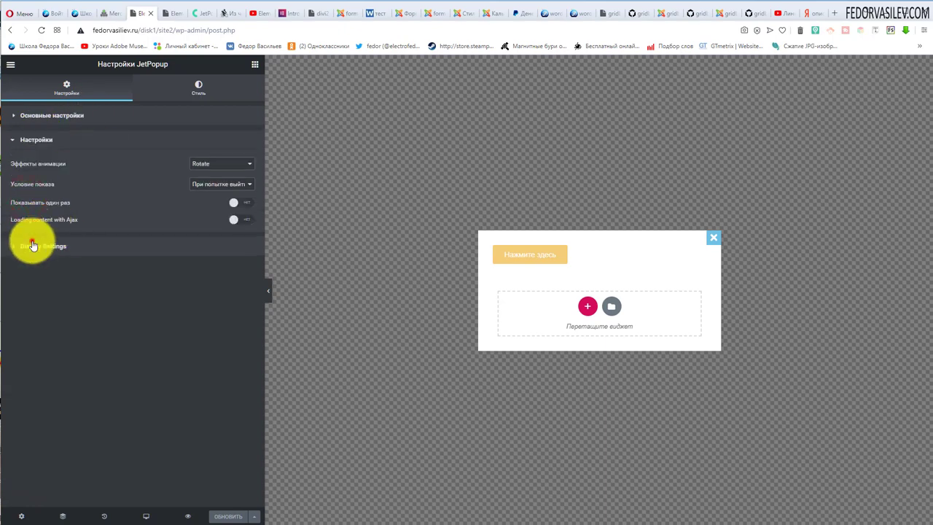
- In the popup's style settings, set the Z-Index to 1 and the container's width to 738 px
left_click(181, 96)
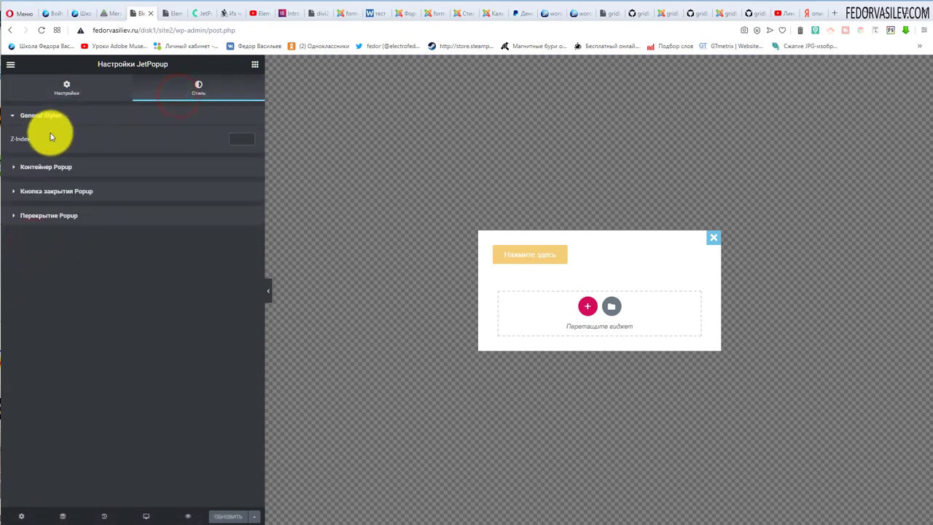
left_click(232, 140)
type("1")
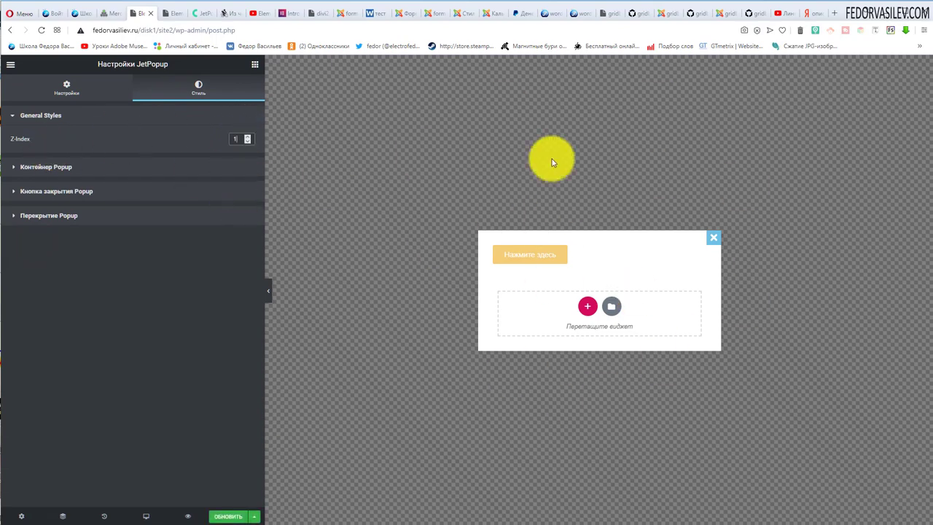
left_click(43, 169)
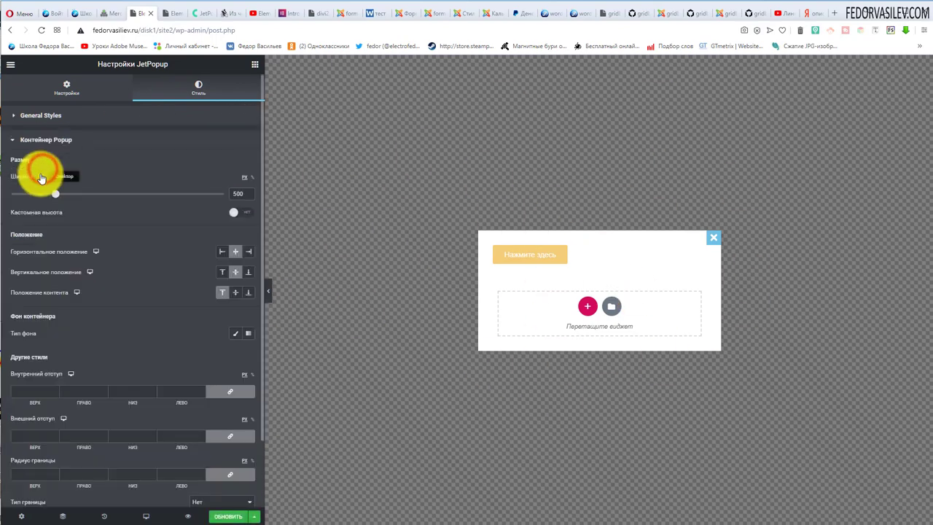
left_click_drag(59, 197, 98, 196)
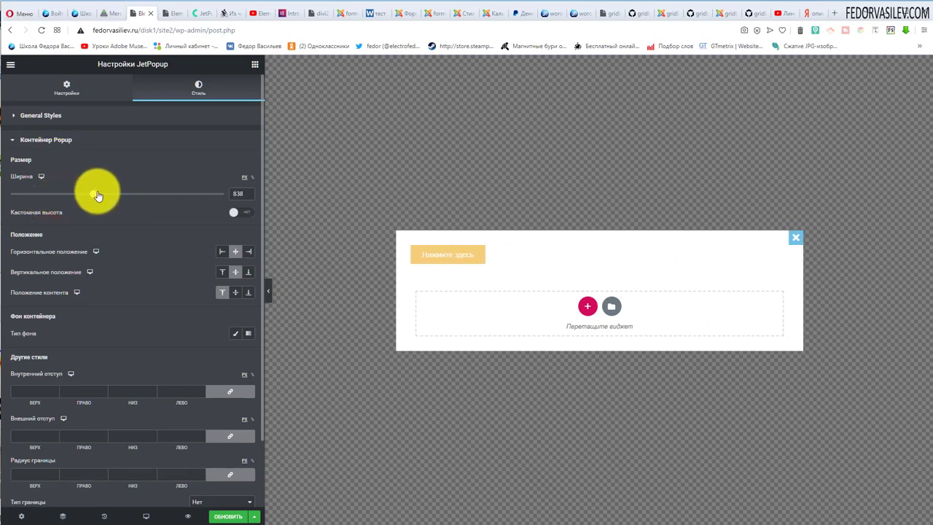
- Try a custom height of 426 px for the popup container and switch the custom height off again
left_click(240, 211)
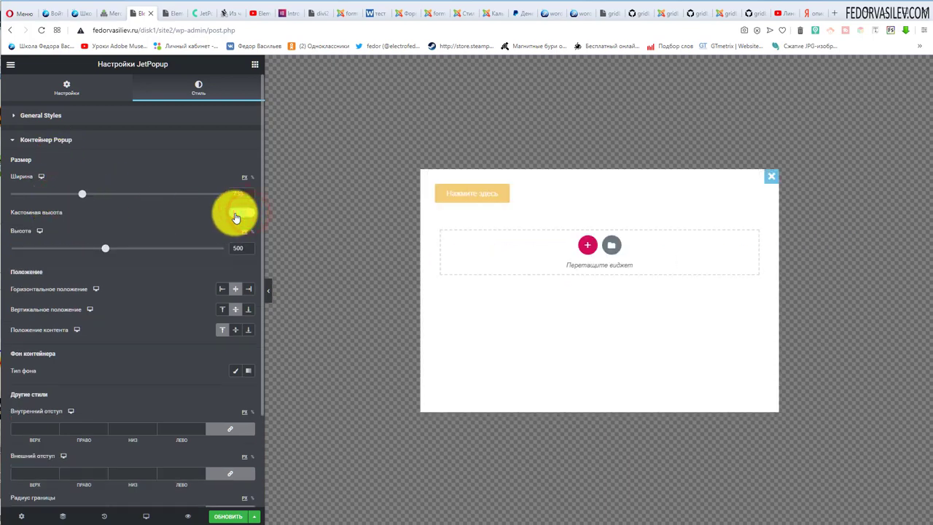
left_click_drag(106, 248, 88, 248)
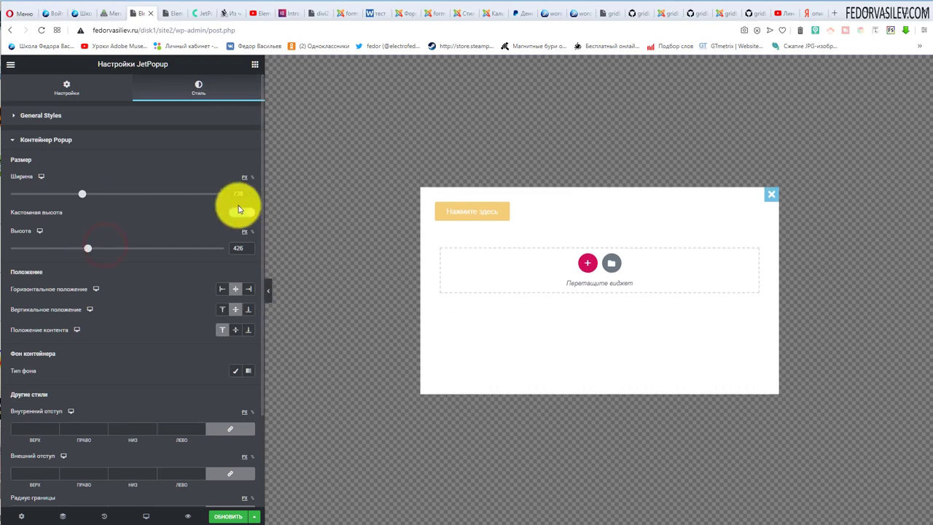
left_click(235, 213)
- Try the right and left horizontal positions and the top and bottom vertical positions of the popup, returning both to centre
left_click(248, 252)
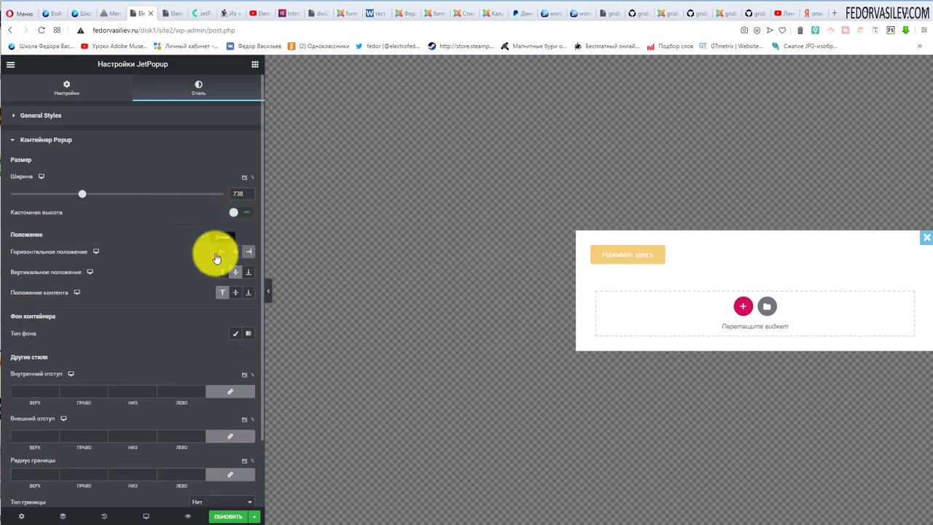
left_click(226, 254)
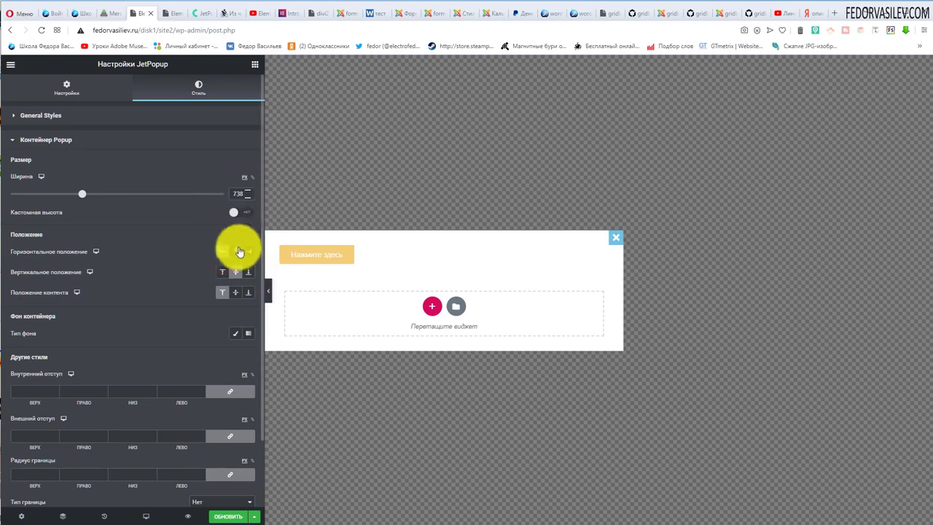
left_click(246, 251)
left_click(236, 252)
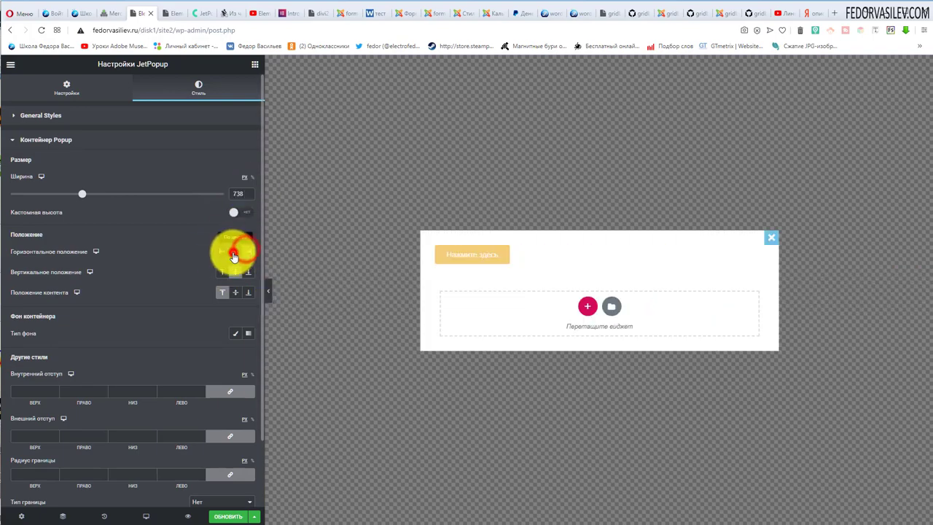
left_click(225, 272)
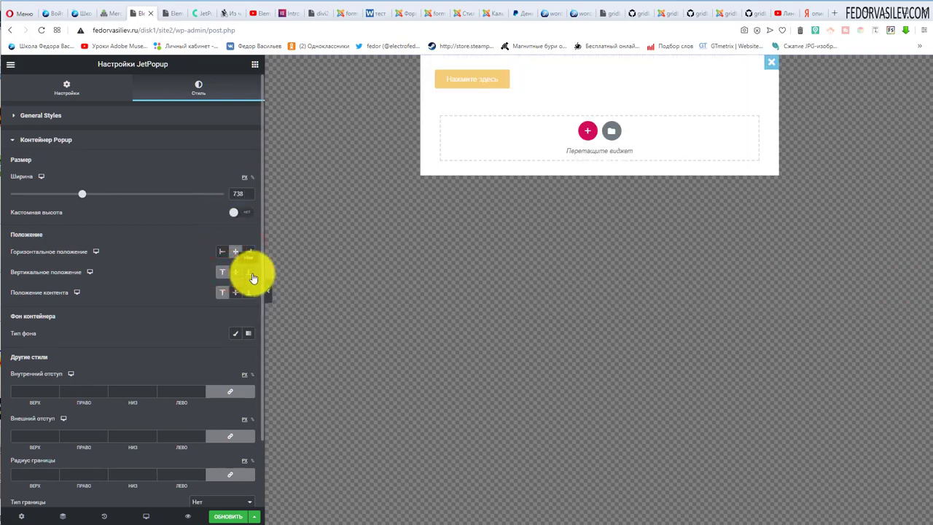
left_click(250, 275)
left_click(234, 274)
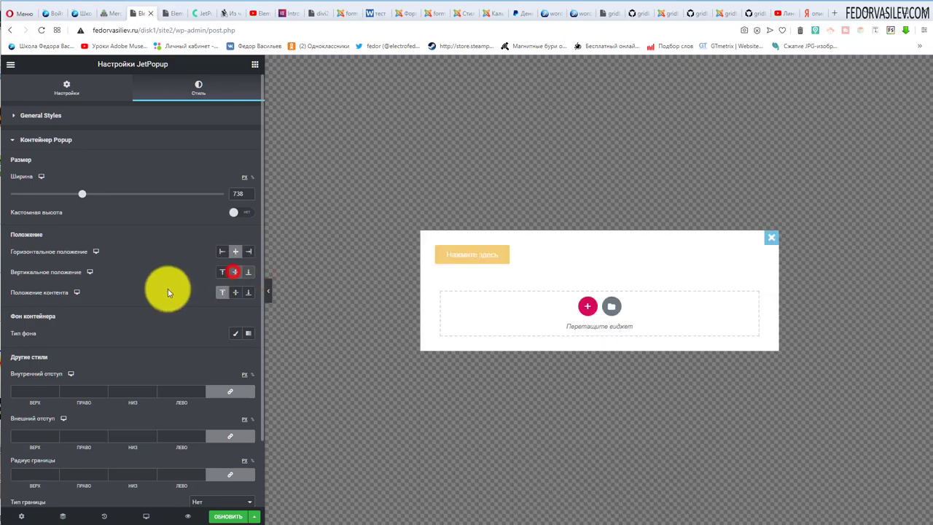
- Centre the container's content position and give the container a classic background in colour #A5B3C1
left_click(232, 293)
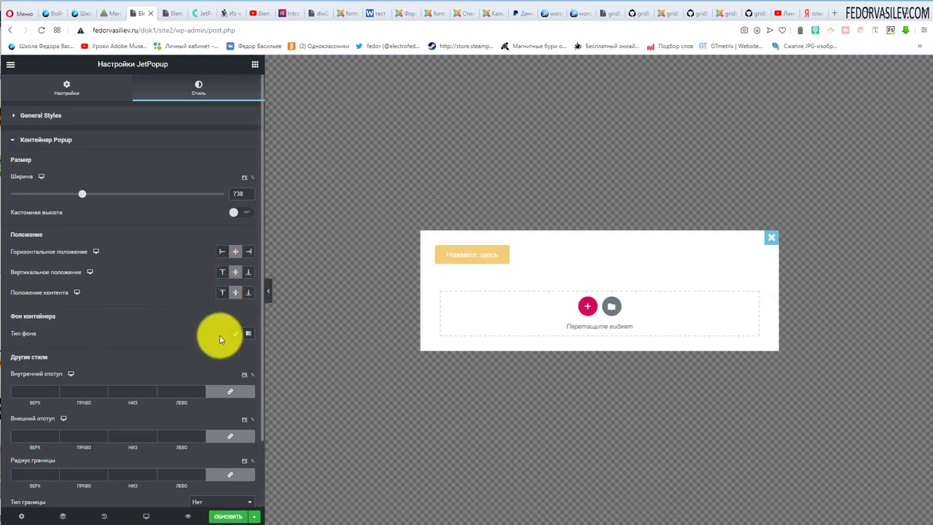
left_click(233, 333)
left_click(235, 350)
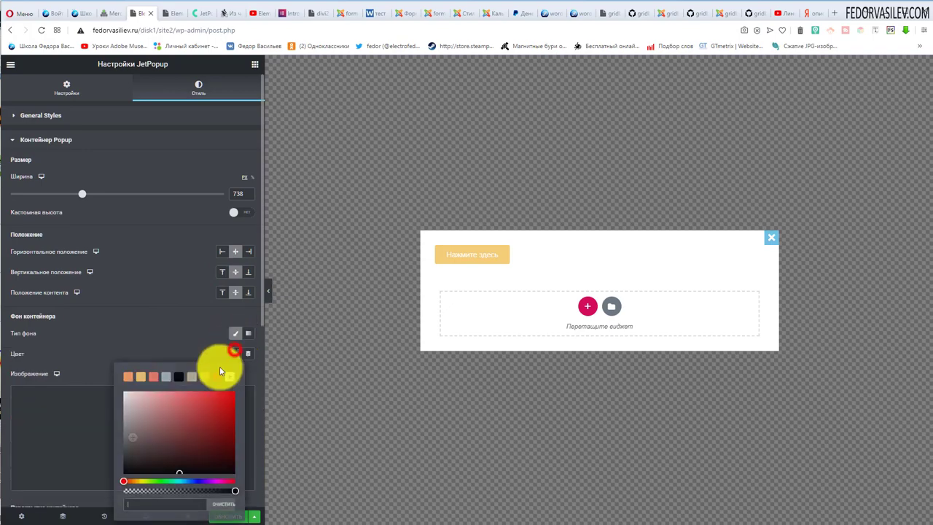
left_click(163, 376)
left_click(163, 337)
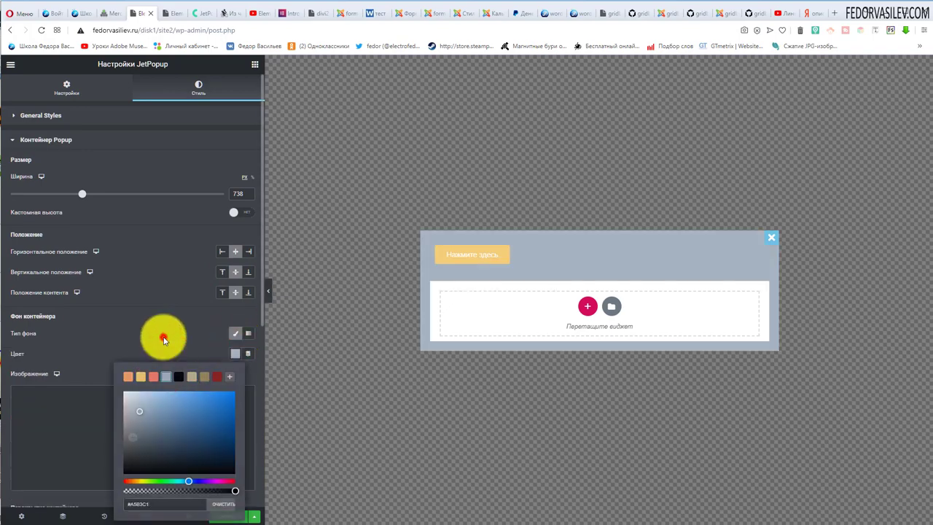
scroll(167, 317, "down", 3)
scroll(166, 312, "up", 3)
left_click(48, 141)
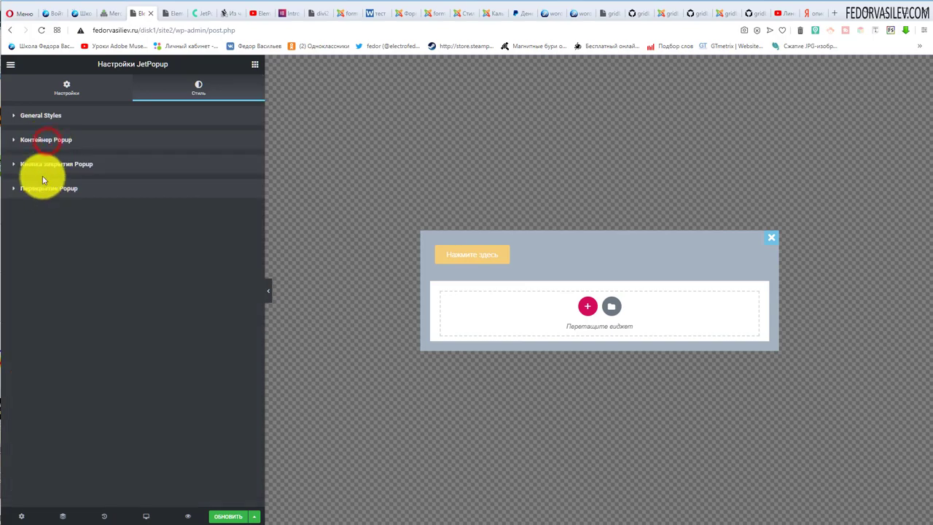
- Replace the popup's close button icon with the circled Times cross and check its standard and hover style options
left_click(71, 164)
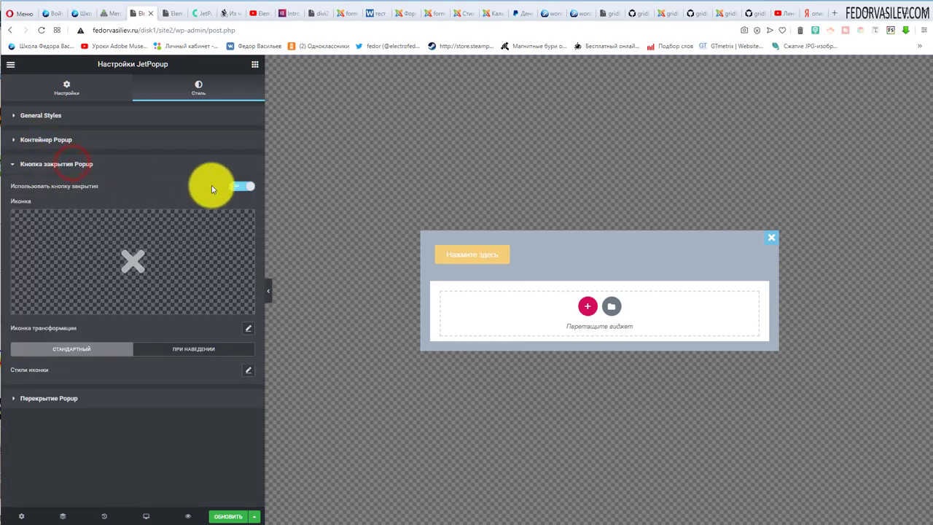
left_click(98, 261)
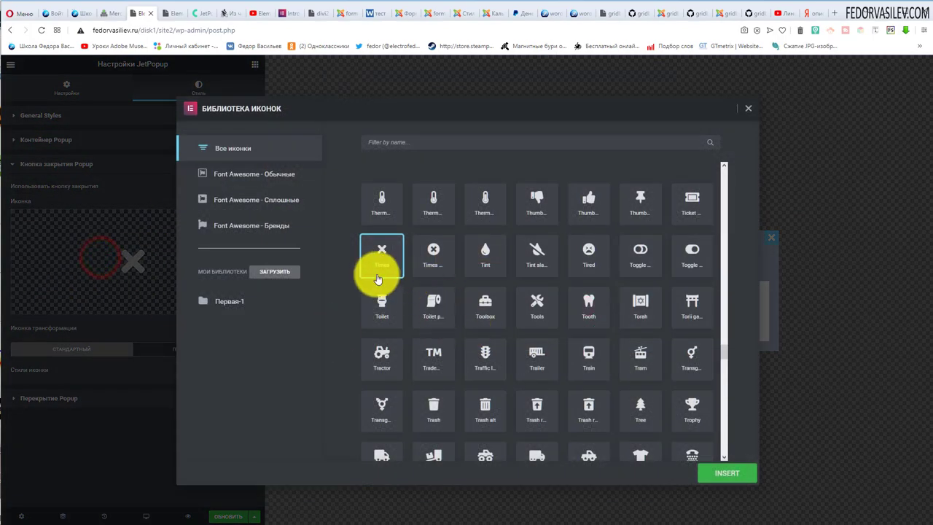
left_click(430, 256)
left_click(727, 474)
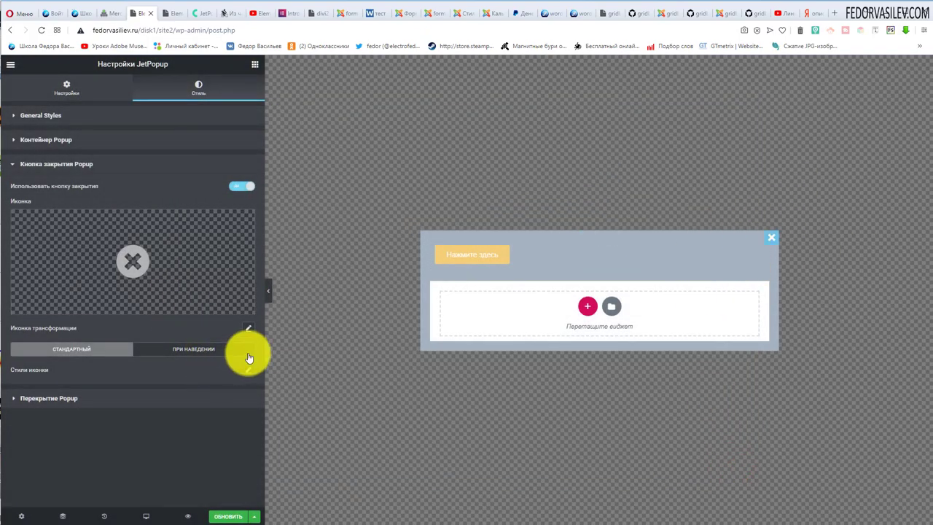
left_click(197, 353)
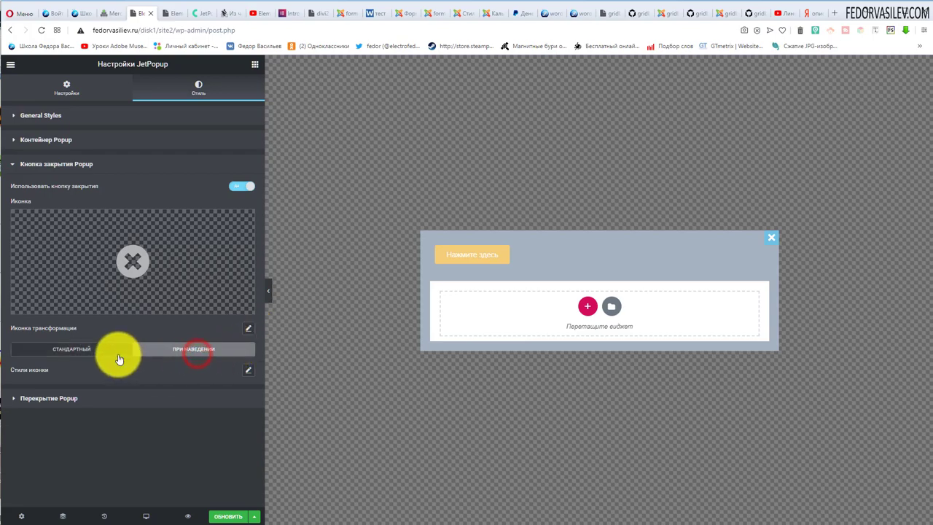
left_click(115, 355)
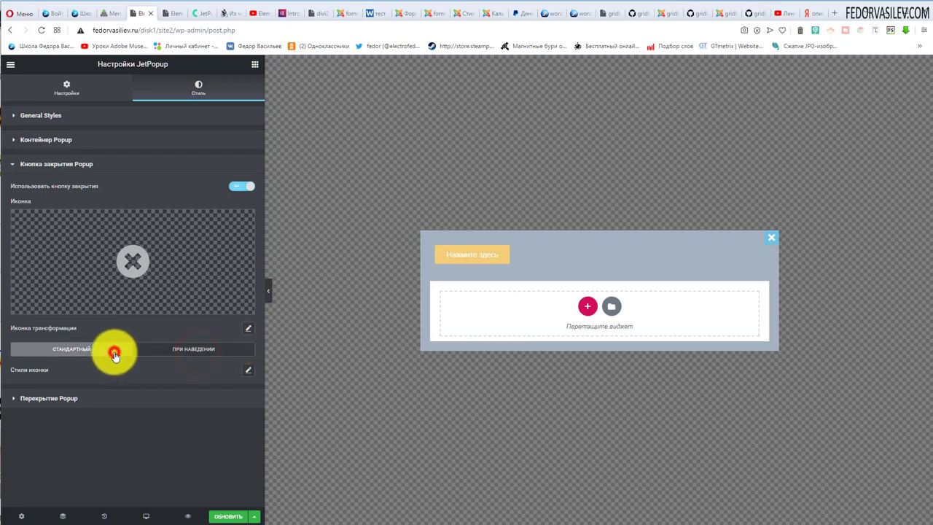
- Try switching off the popup's overlay and its Close On Click option, leaving both enabled
left_click(51, 398)
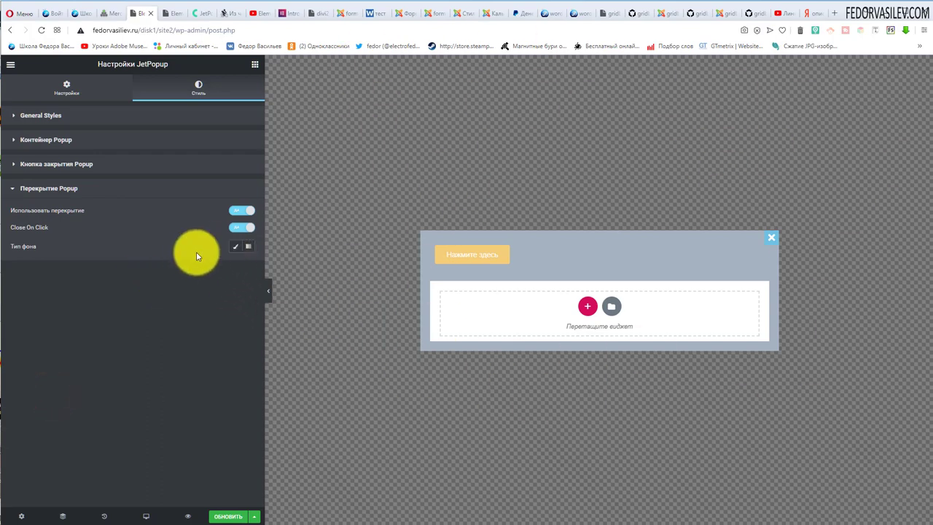
left_click(234, 211)
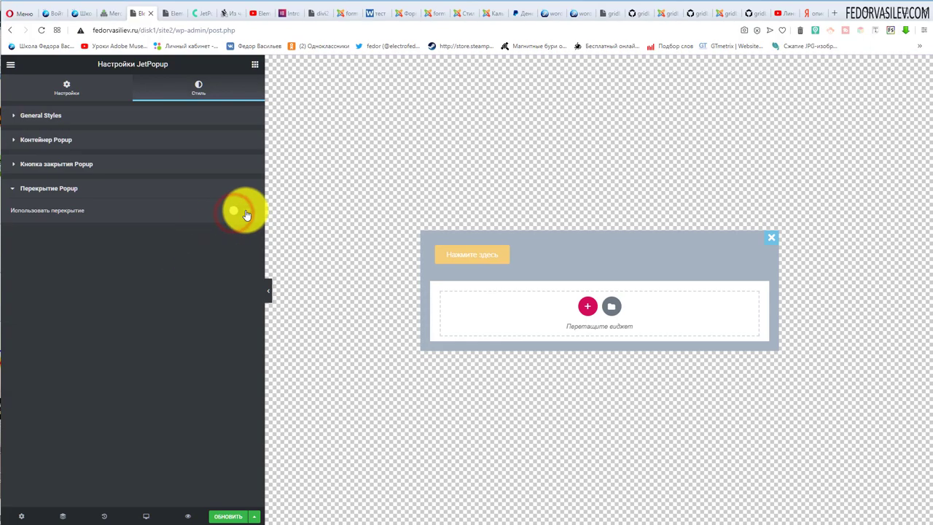
left_click(253, 212)
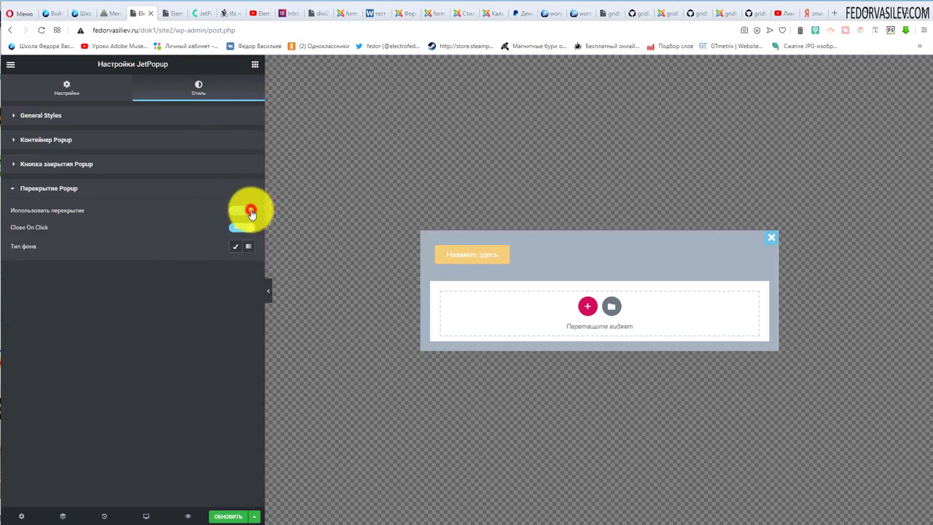
left_click(234, 227)
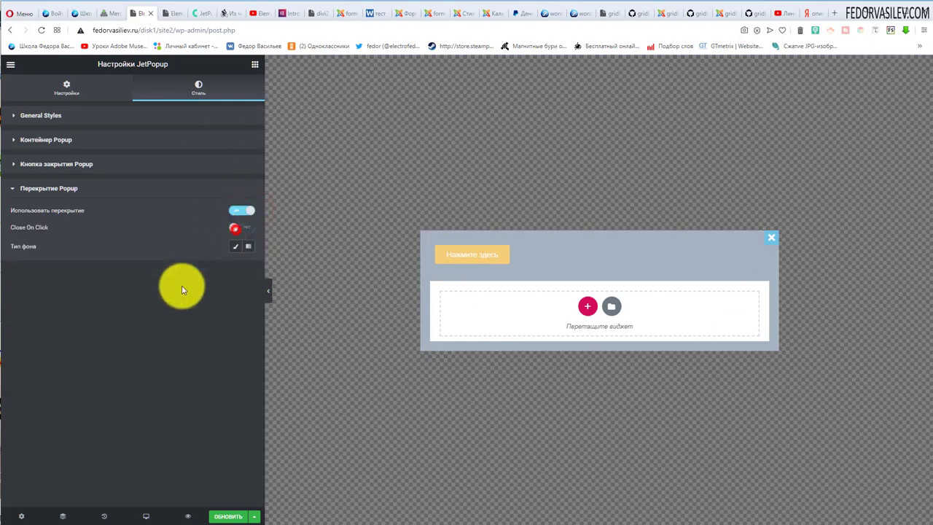
- Give the popup's overlay a classic, semi-transparent background in colour #F4CD78D1 and update the popup
left_click(232, 246)
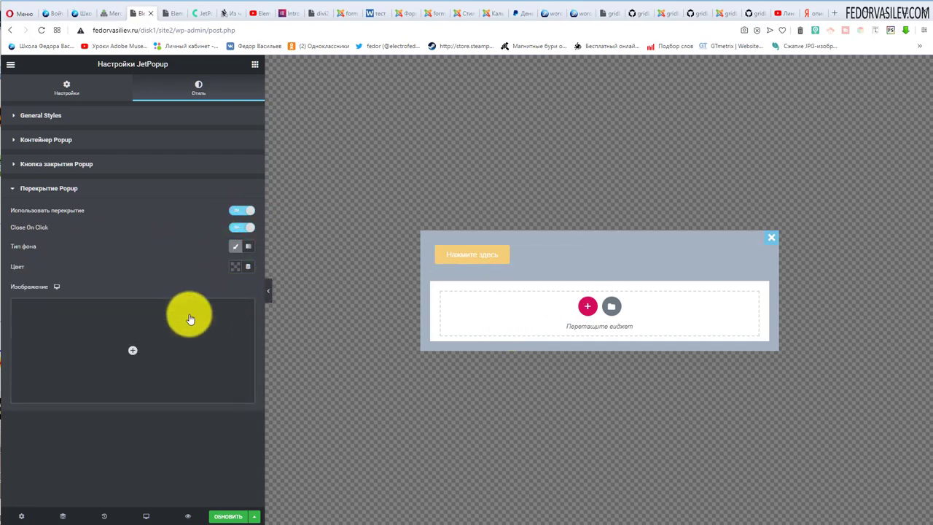
left_click(234, 267)
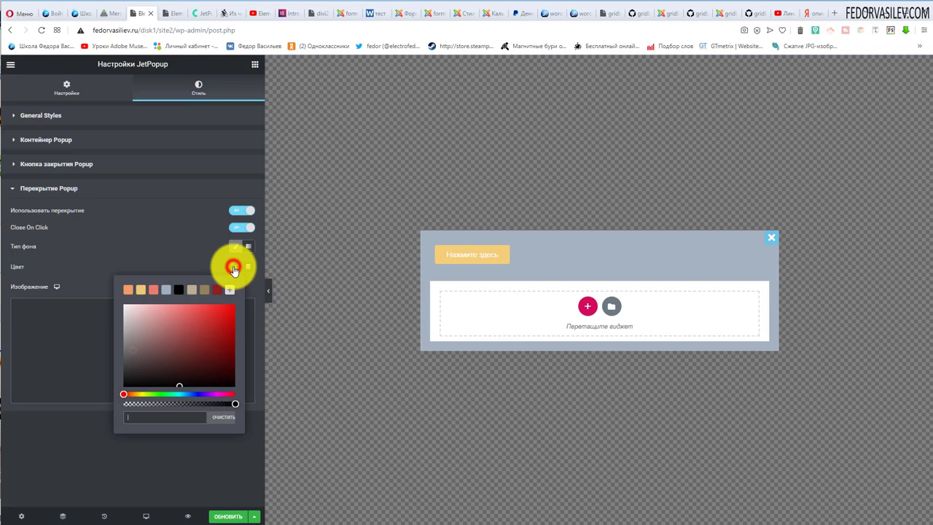
left_click(140, 290)
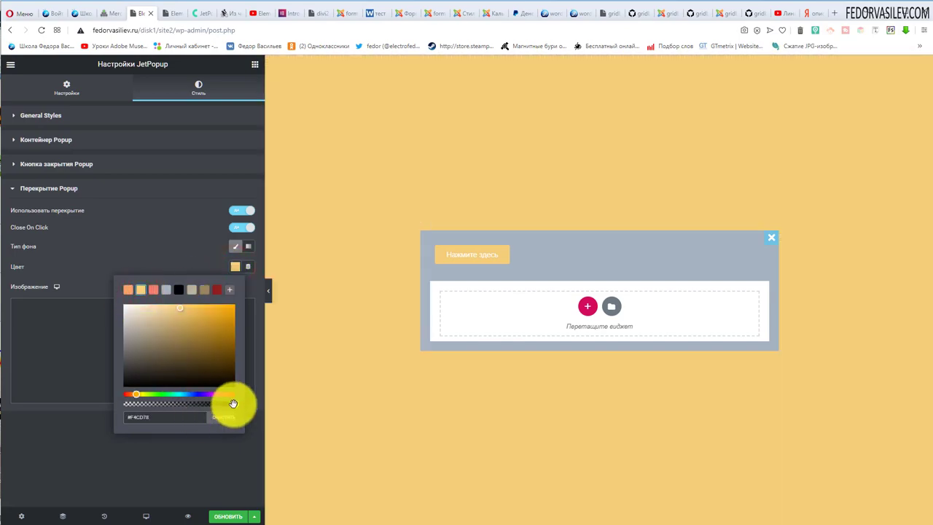
left_click_drag(233, 403, 217, 406)
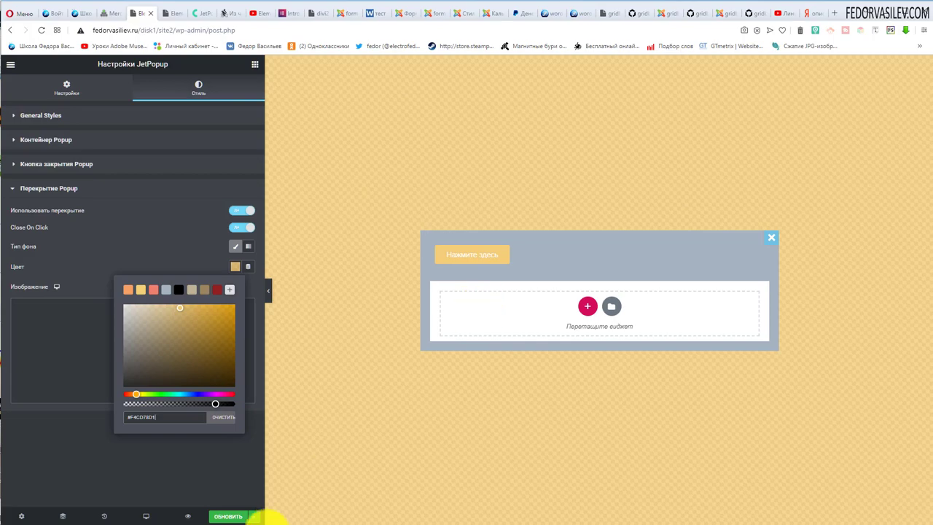
left_click(227, 517)
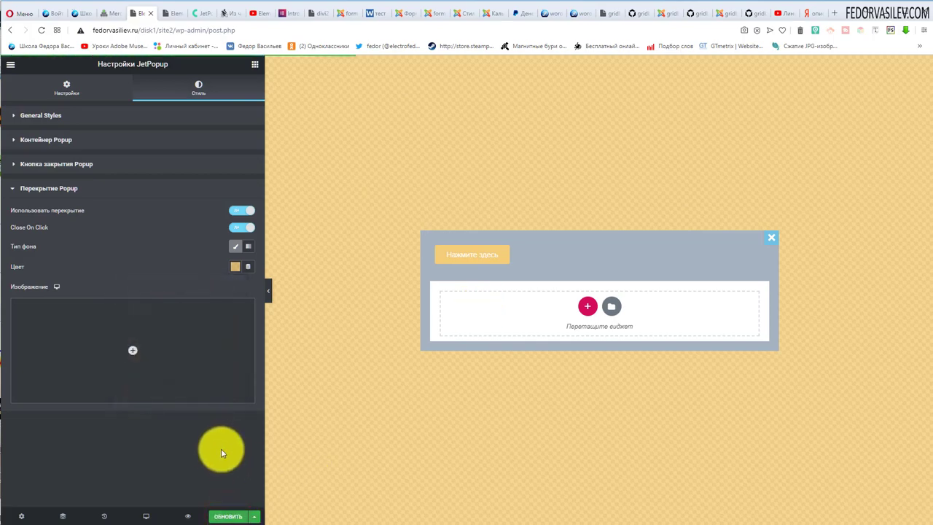
- Reload the site's home page to test the restyled popup, close it there and return to the Elementor editor
left_click(170, 13)
left_click(41, 30)
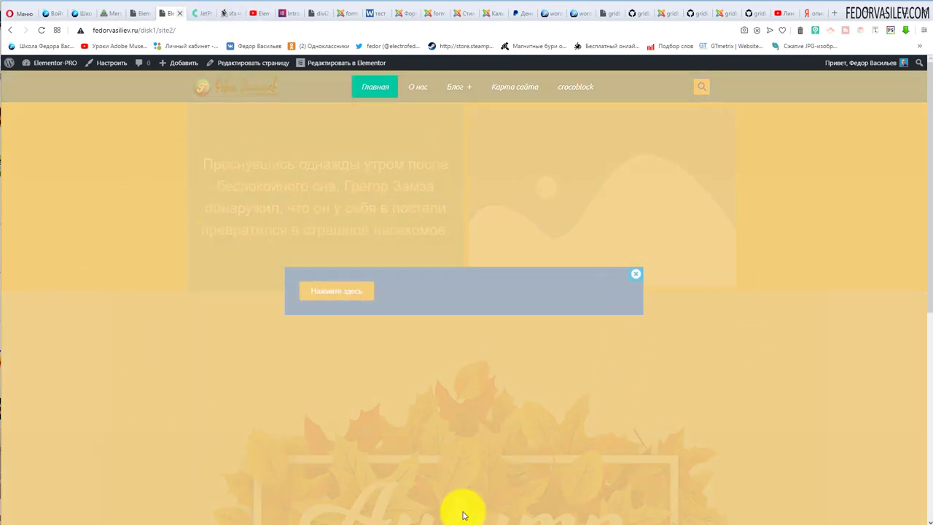
left_click(636, 275)
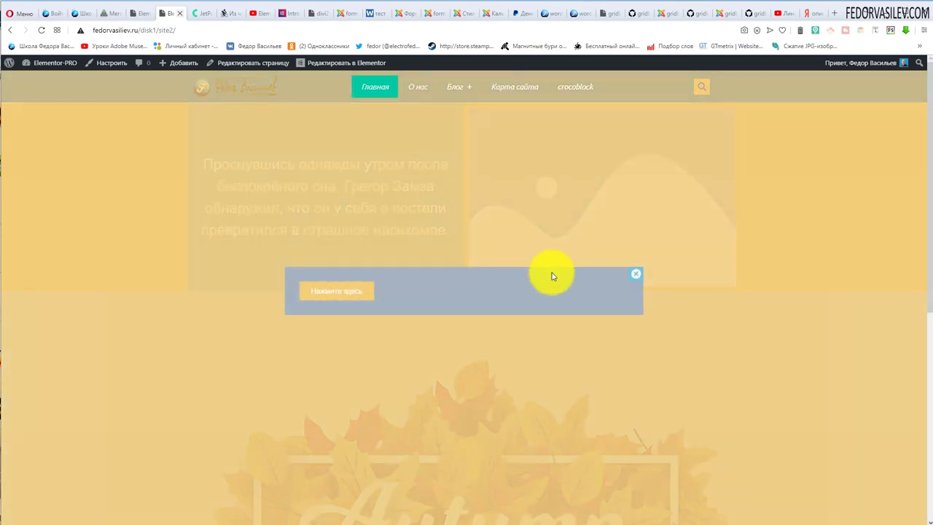
left_click(638, 274)
left_click(139, 13)
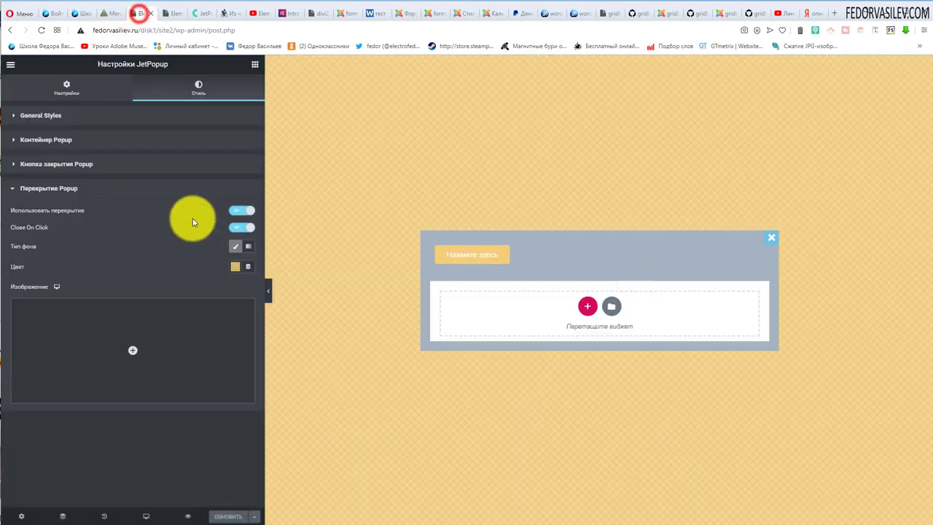
- Set the popup's show condition (Условие показа) to page load and update the popup
left_click(52, 90)
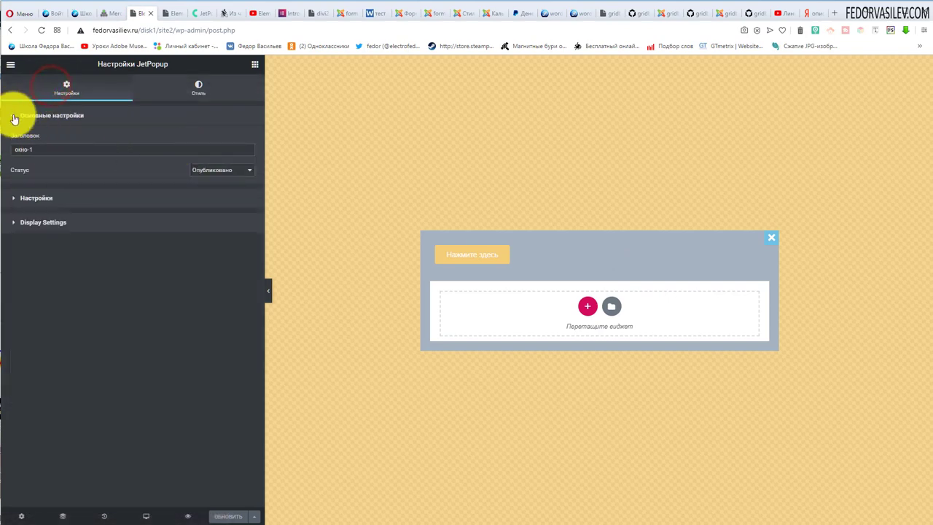
left_click(34, 207)
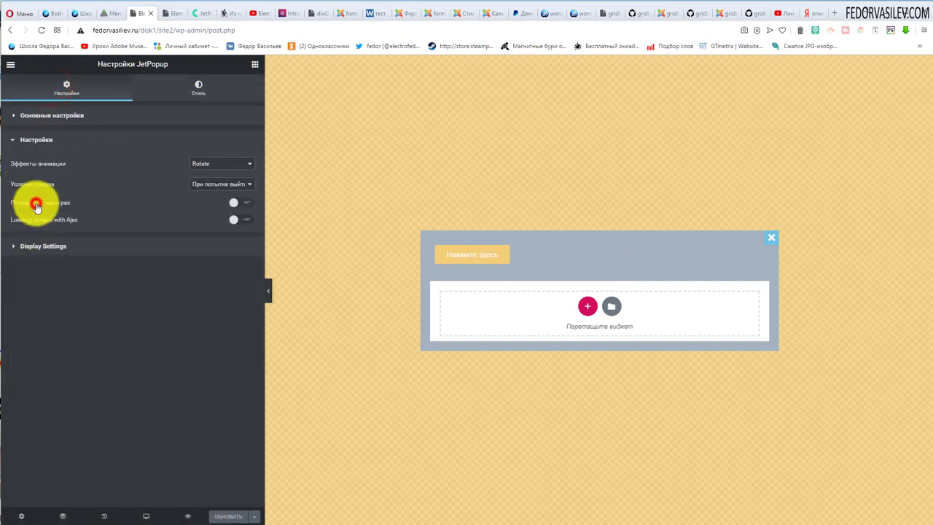
left_click(215, 184)
left_click(221, 202)
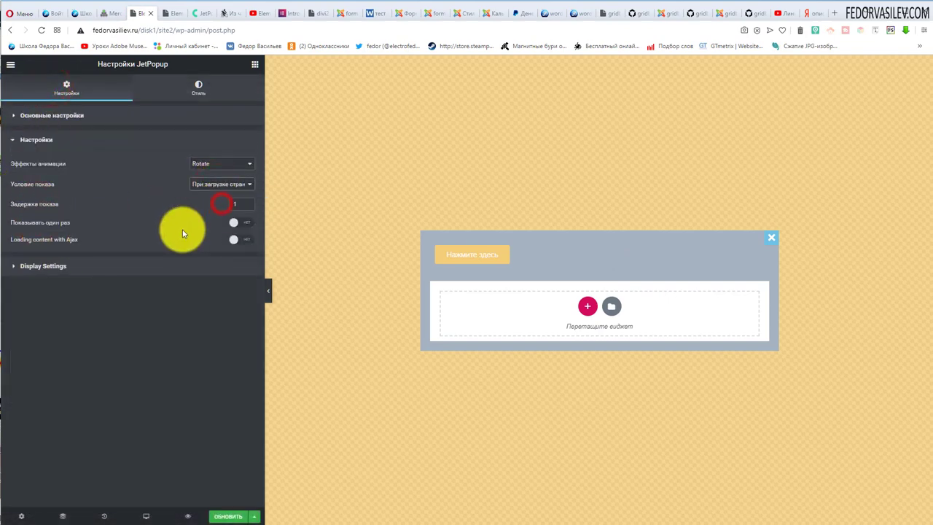
left_click(217, 516)
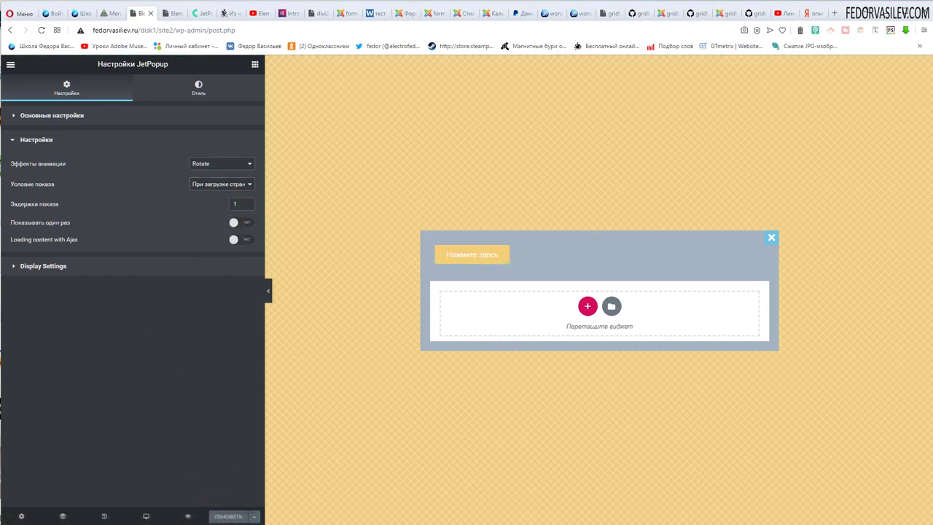
- Try out JetPopup's MailChimp widget below the popup's "Нажмите здесь" button and delete it again
left_click(10, 64)
left_click(10, 64)
scroll(92, 198, "down", 10)
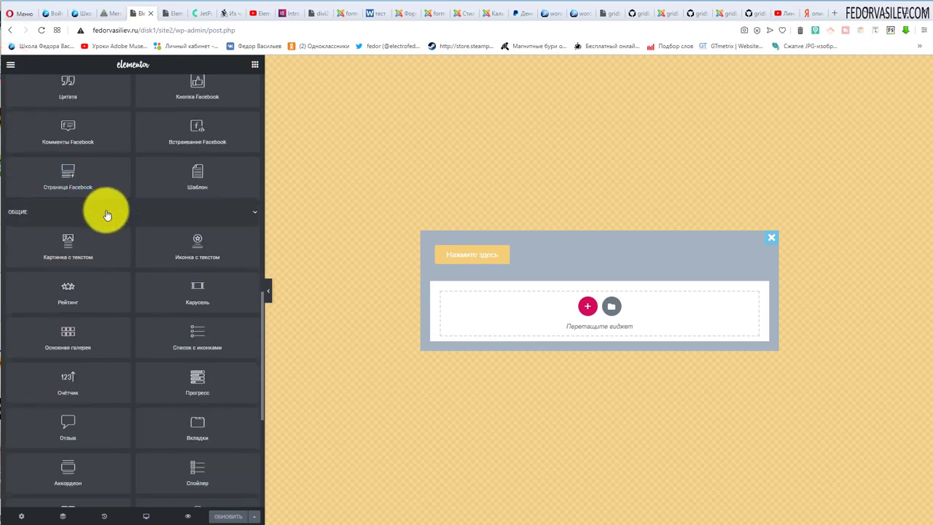
scroll(106, 215, "down", 5)
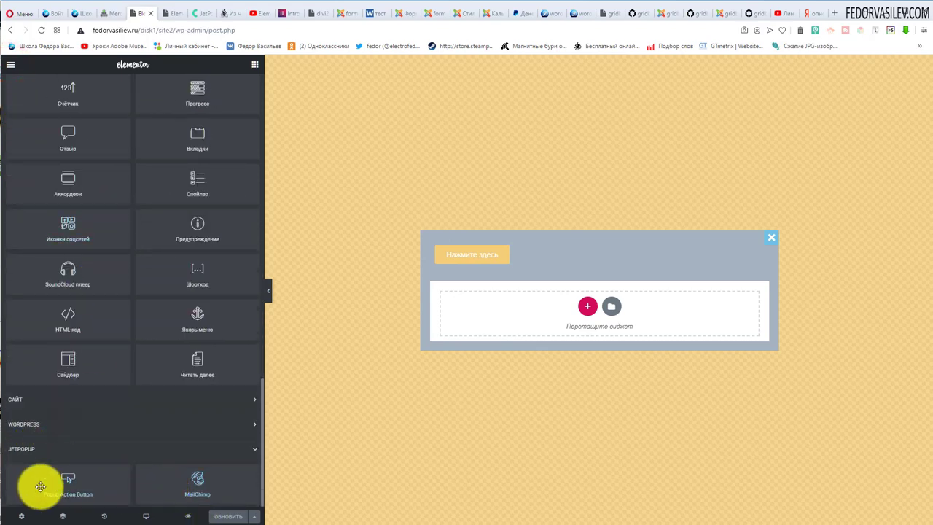
left_click_drag(186, 488, 444, 341)
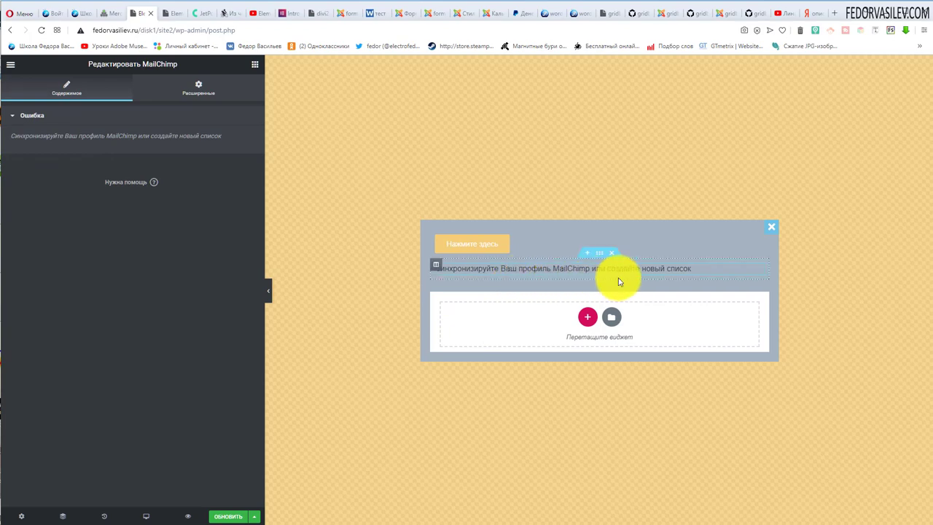
right_click(763, 271)
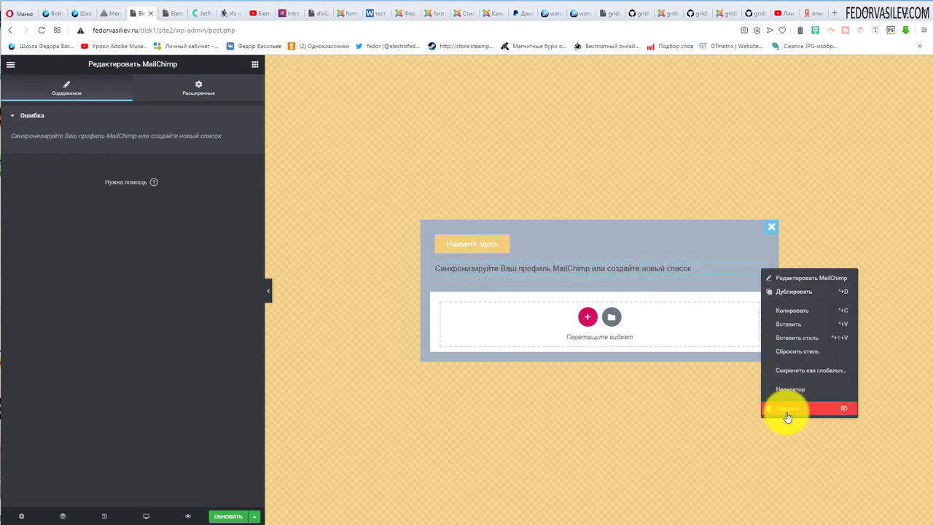
left_click(788, 410)
- Add JetPopup's Popup Action Button widget to the empty section below the "Нажмите здесь" button
scroll(183, 298, "down", 5)
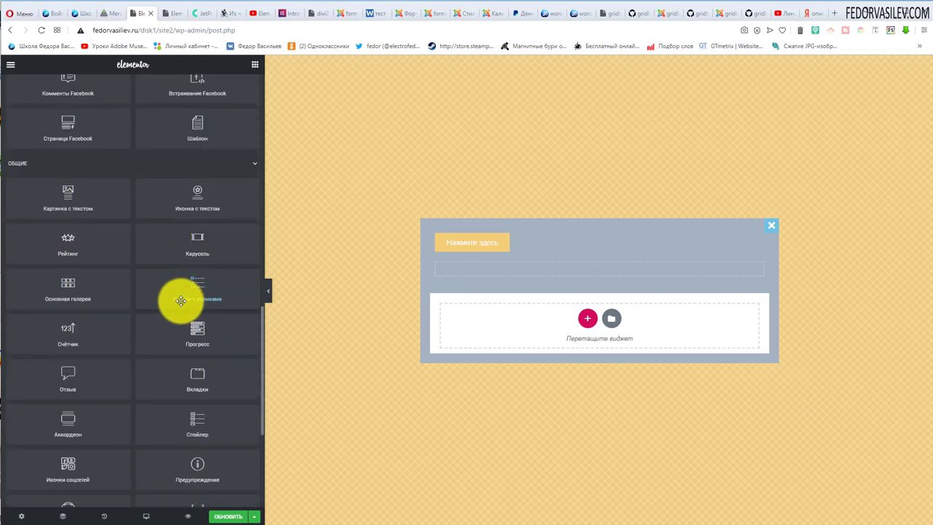
scroll(181, 300, "down", 3)
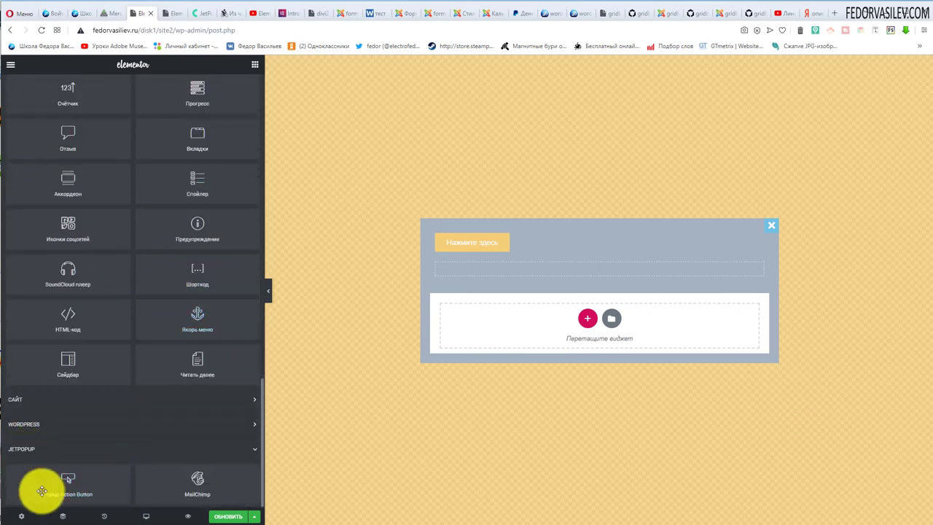
left_click_drag(52, 493, 579, 266)
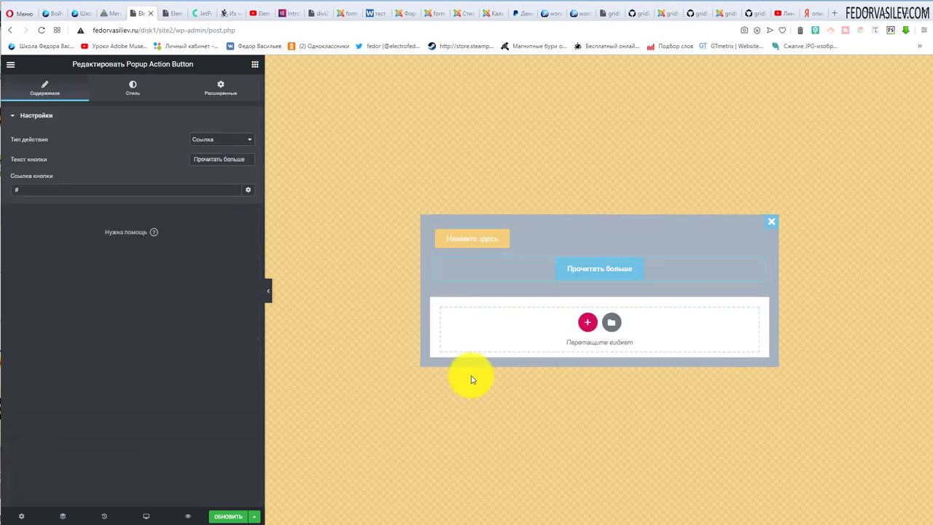
- Review the action button's text and link settings, set its action type to "Покинуть страницу" and update the popup
left_click(219, 140)
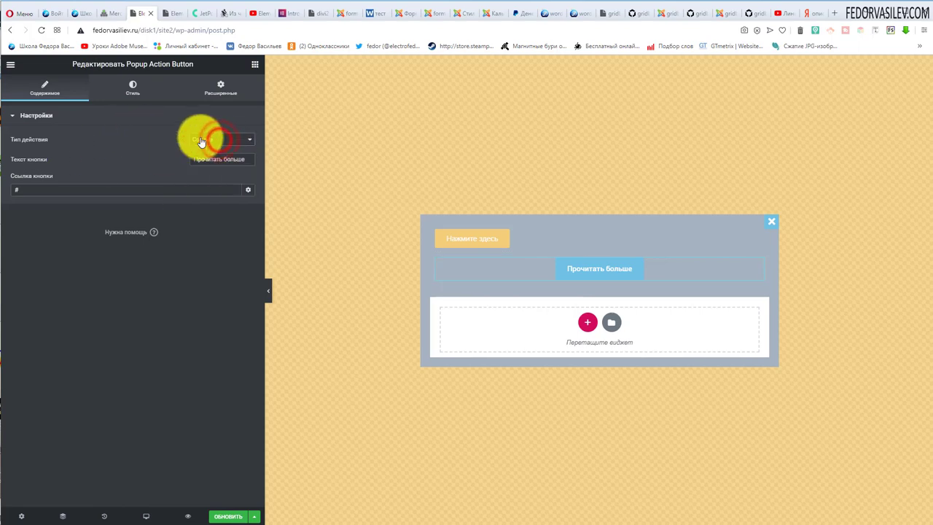
left_click(67, 190)
left_click_drag(250, 158, 168, 164)
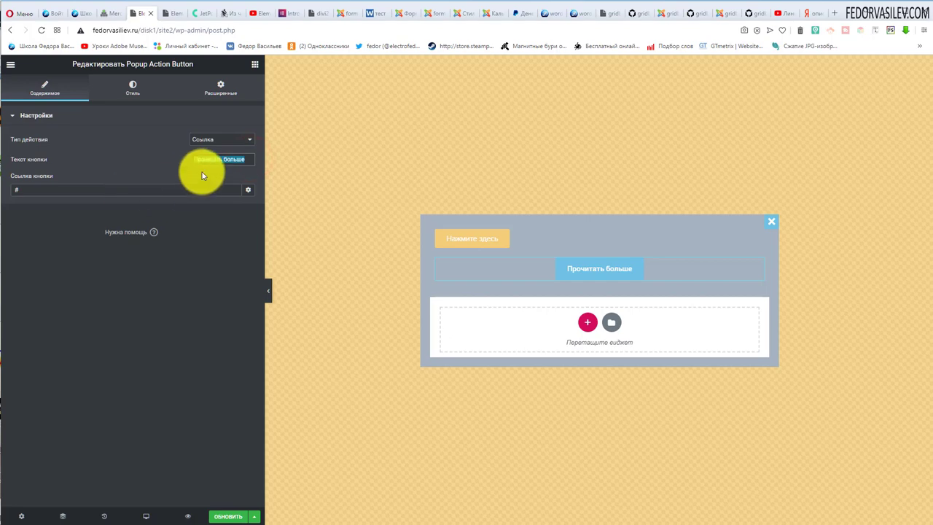
left_click(226, 140)
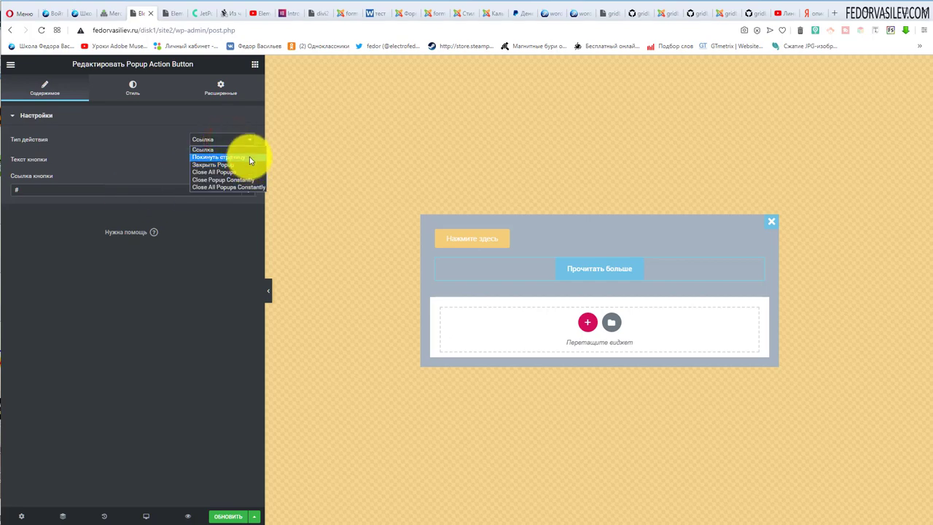
left_click(250, 157)
- Test the "Прочитать больше" button in the popup on the site's home page and review its available action types in the editor
key("ctrl+Tab")
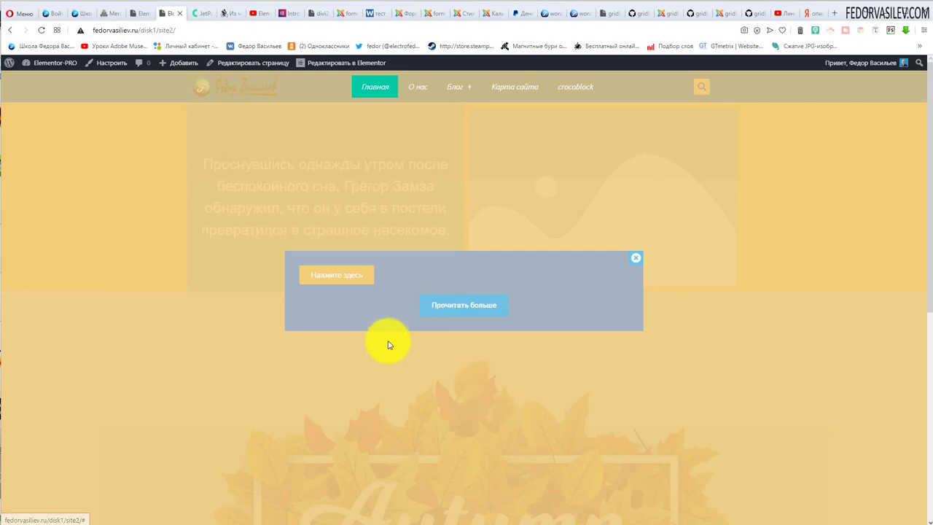
left_click(458, 305)
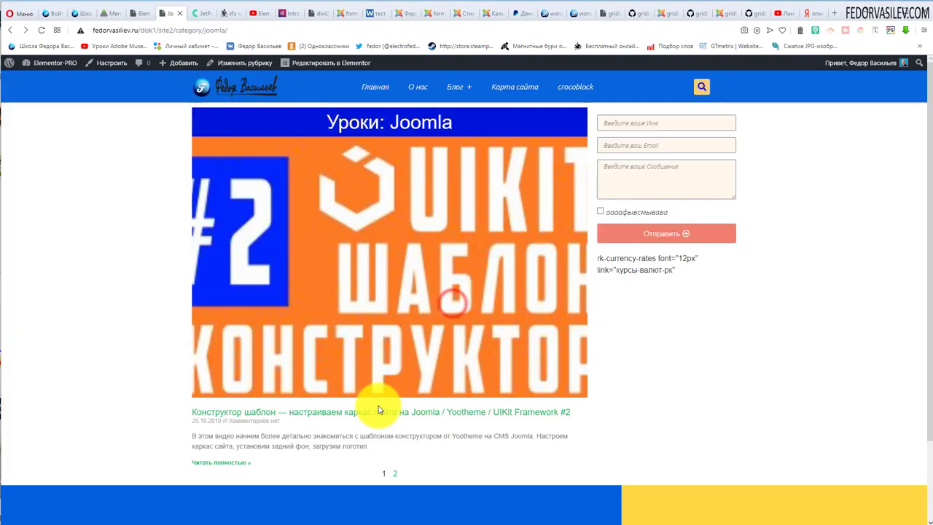
scroll(408, 273, "down", 3)
scroll(396, 275, "up", 3)
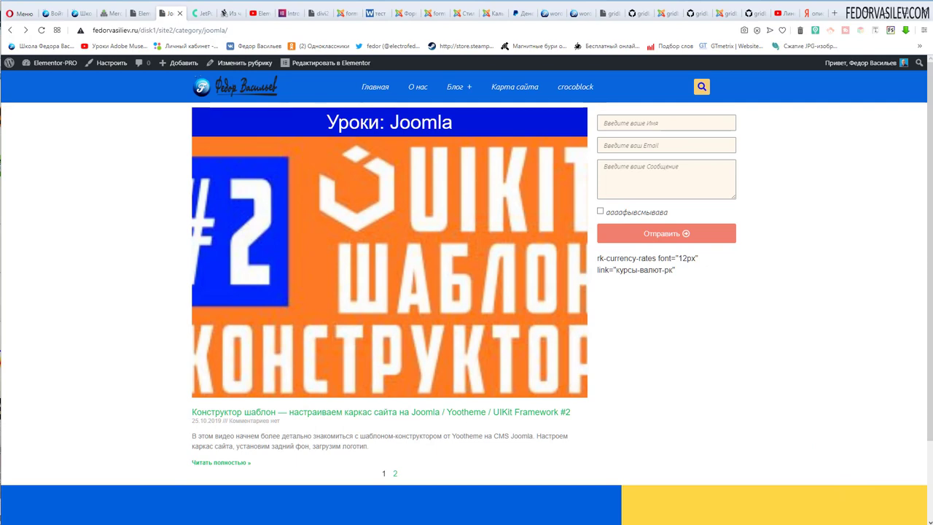
key("ctrl+shift+Tab")
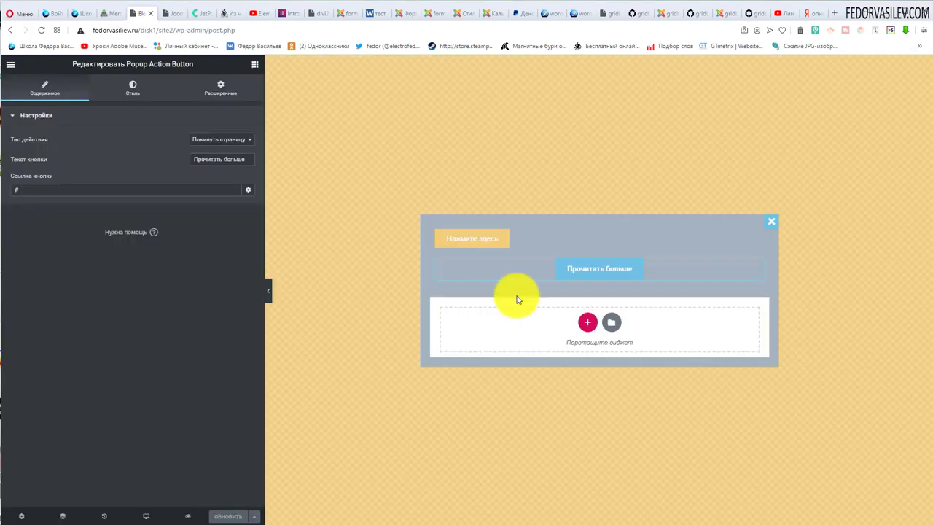
left_click(241, 139)
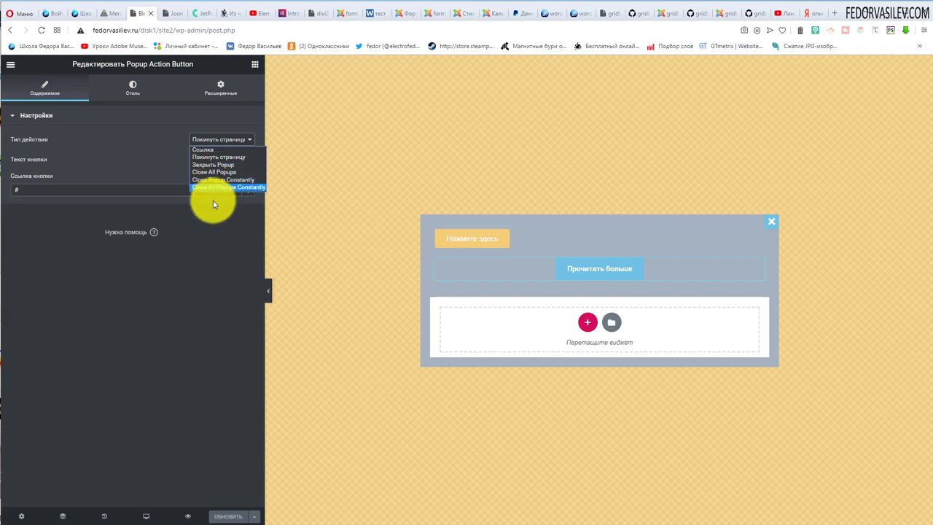
left_click(58, 146)
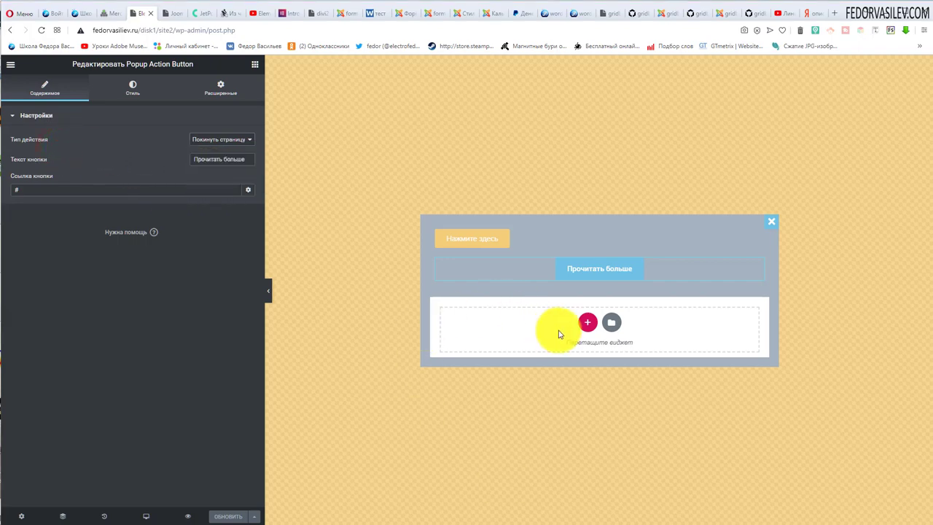
- Add a section with three equal columns to the popup and place an Icon widget in its first column
left_click(588, 325)
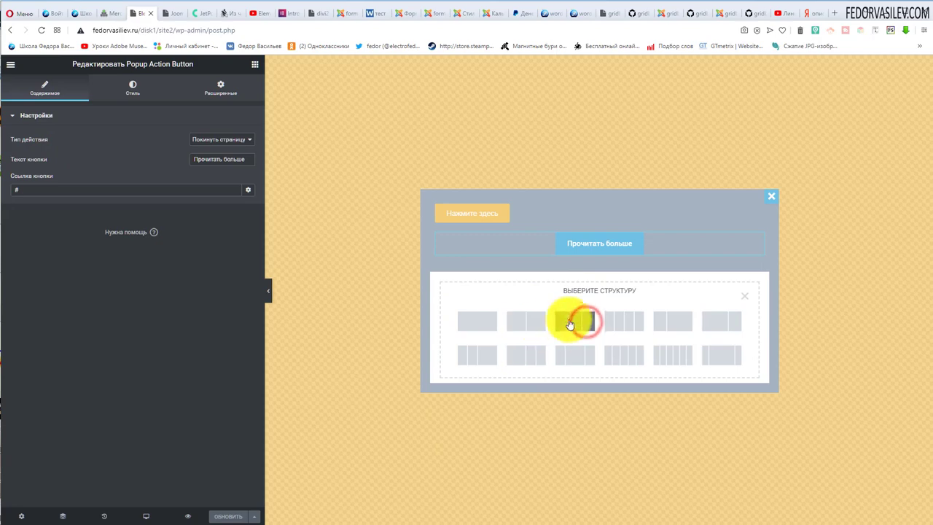
left_click(575, 318)
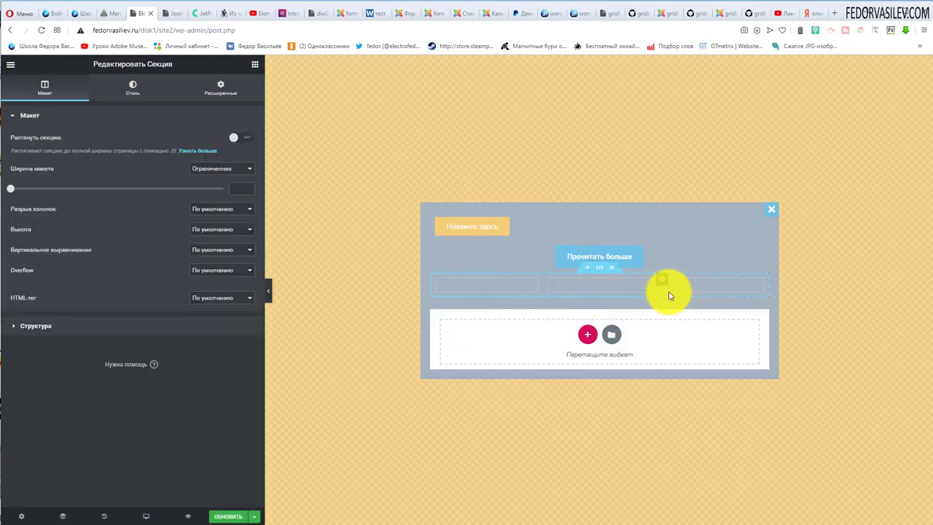
left_click(13, 67)
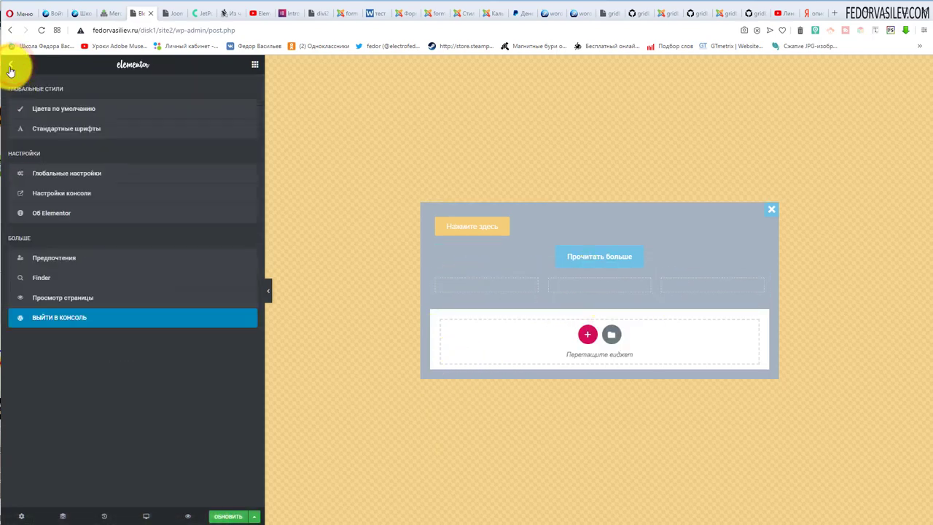
left_click(10, 68)
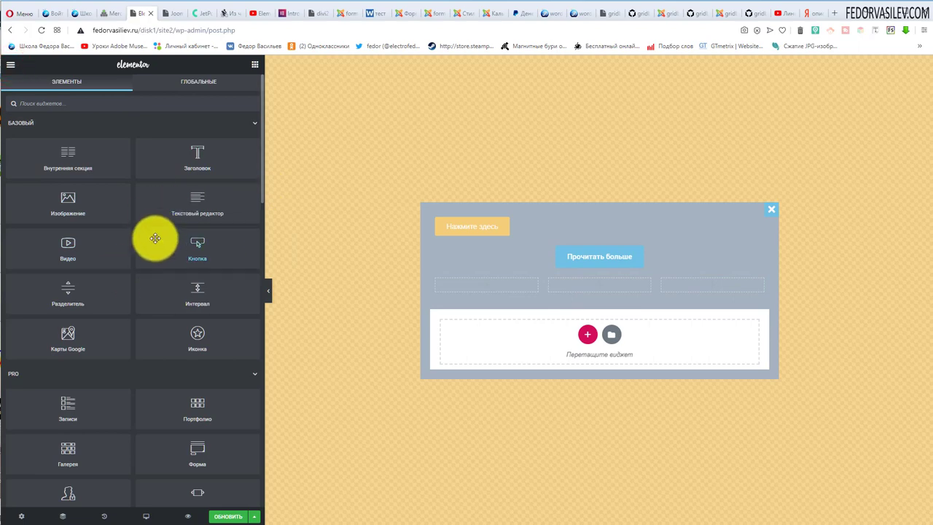
left_click_drag(195, 330, 485, 286)
- Add a SoundCloud player widget to the middle column of the popup's three-column section
left_click(11, 65)
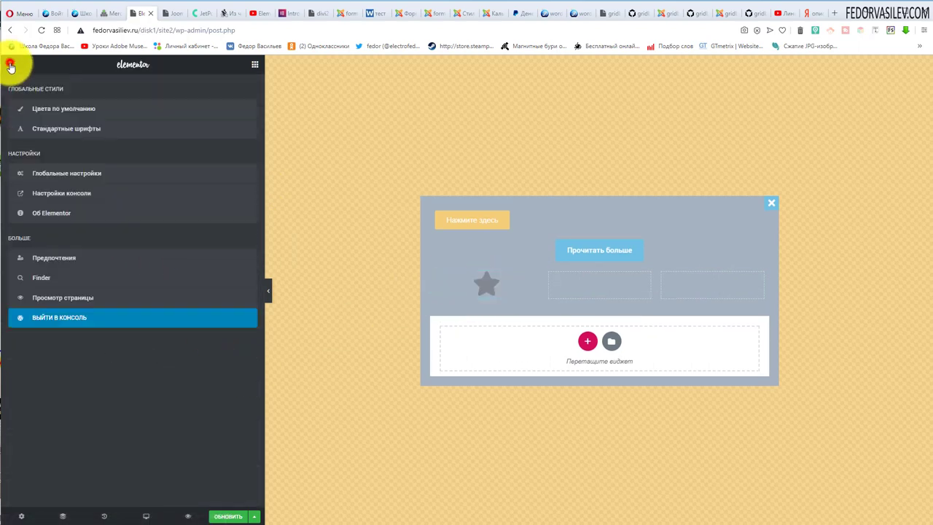
left_click(14, 69)
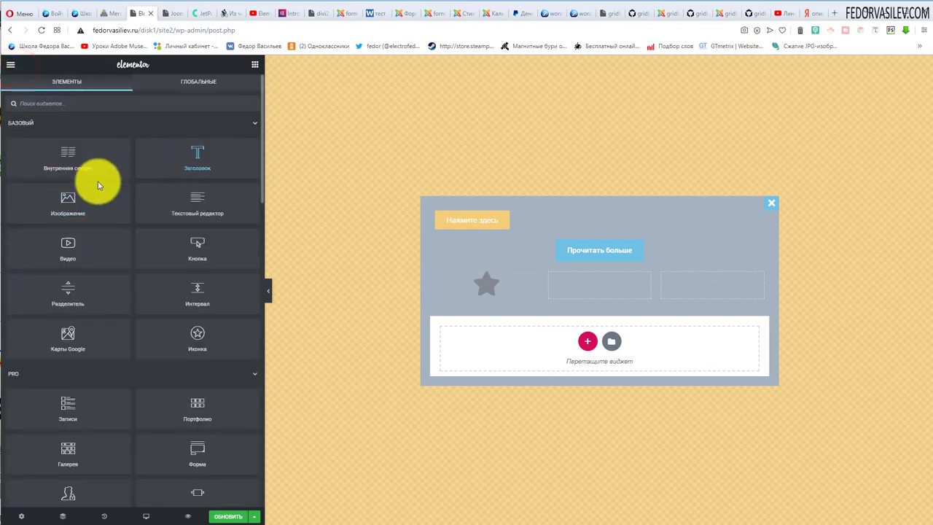
scroll(105, 217, "down", 8)
scroll(105, 217, "down", 10)
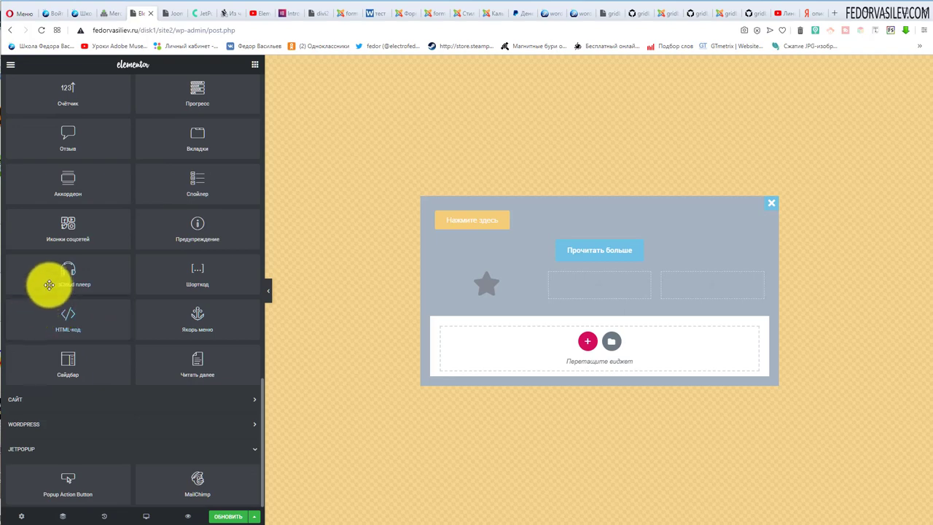
left_click_drag(67, 288, 600, 285)
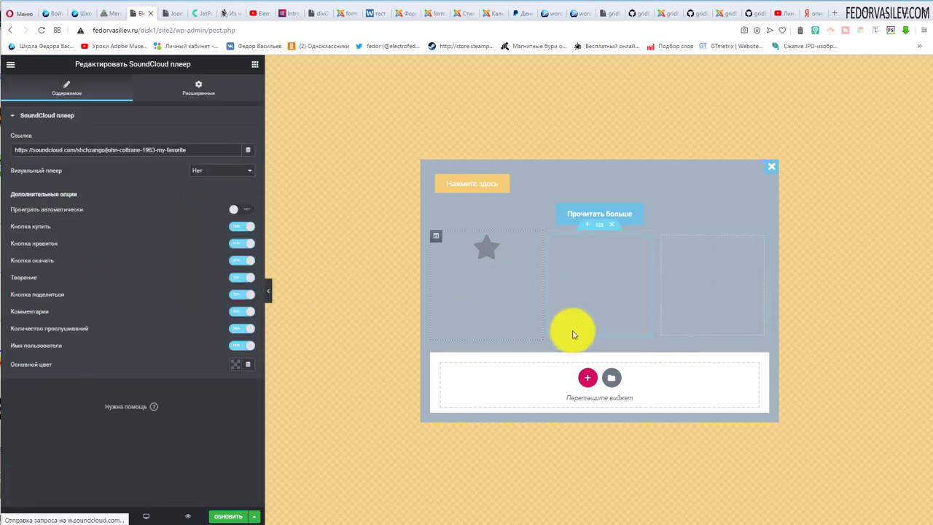
- Add an Image widget to the third column of the popup's three-column section and update the popup
left_click(11, 65)
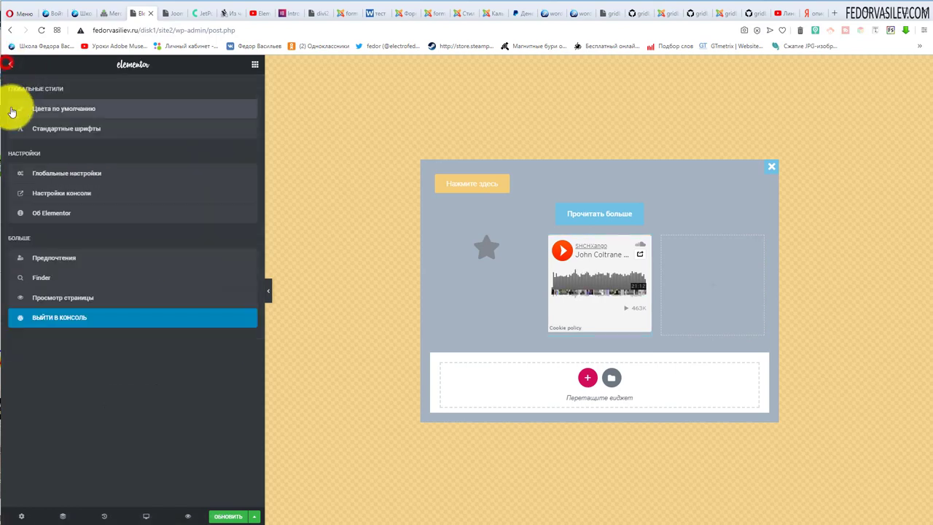
left_click(11, 65)
left_click_drag(61, 204, 700, 288)
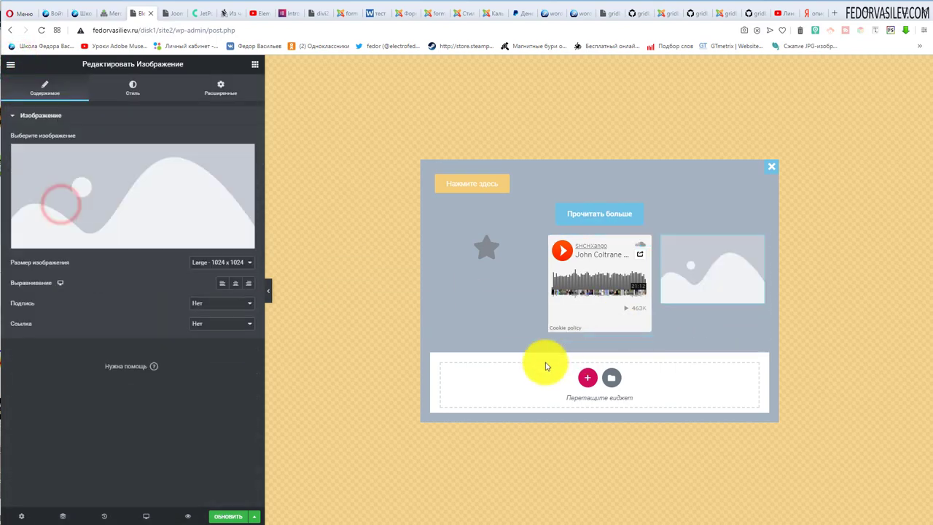
left_click(223, 518)
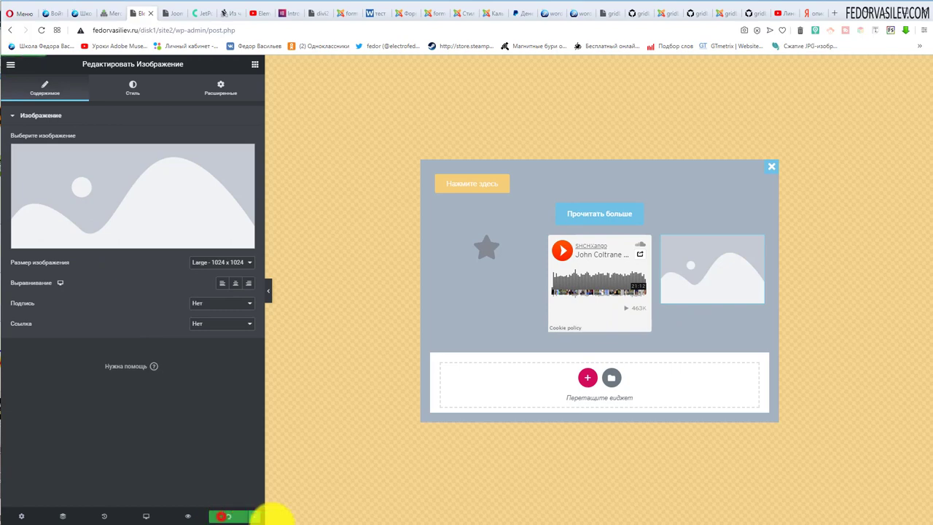
- Open the site's home page to check the popup with its new widgets and return to the Elementor editor
left_click(167, 13)
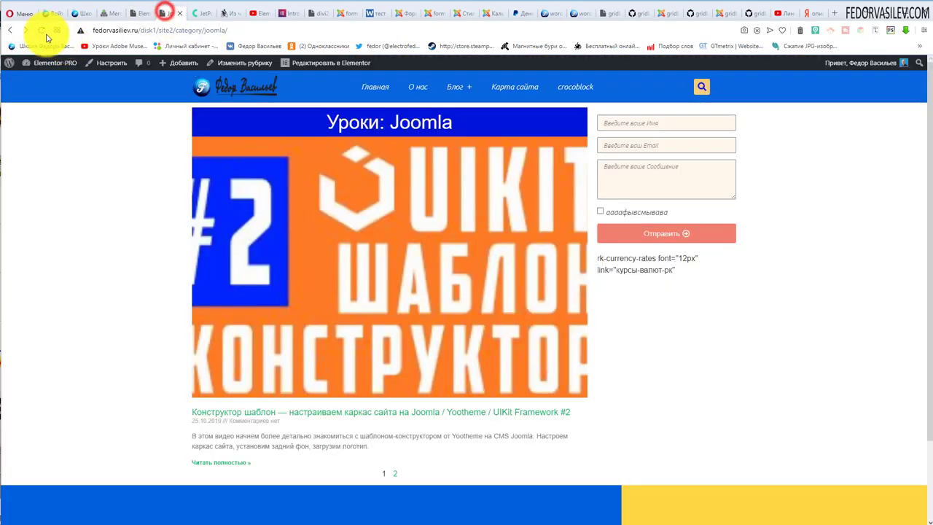
left_click(376, 86)
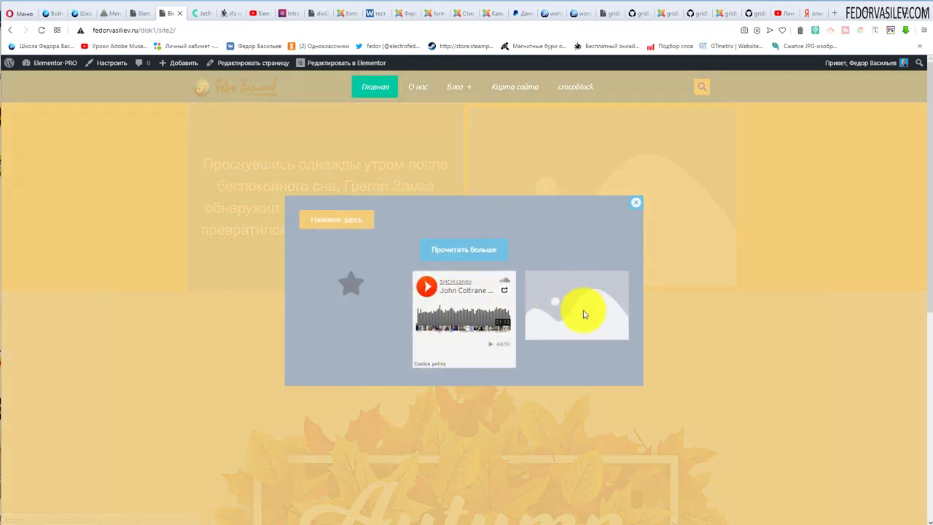
key("ctrl+shift+Tab")
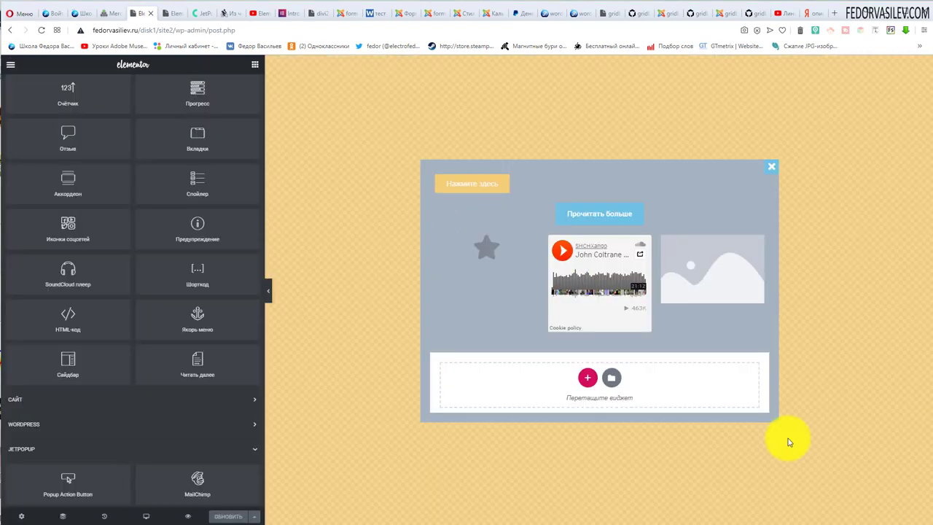
- Exit the Elementor editor to the popup's edit page in the WordPress console
left_click(10, 64)
left_click(40, 324)
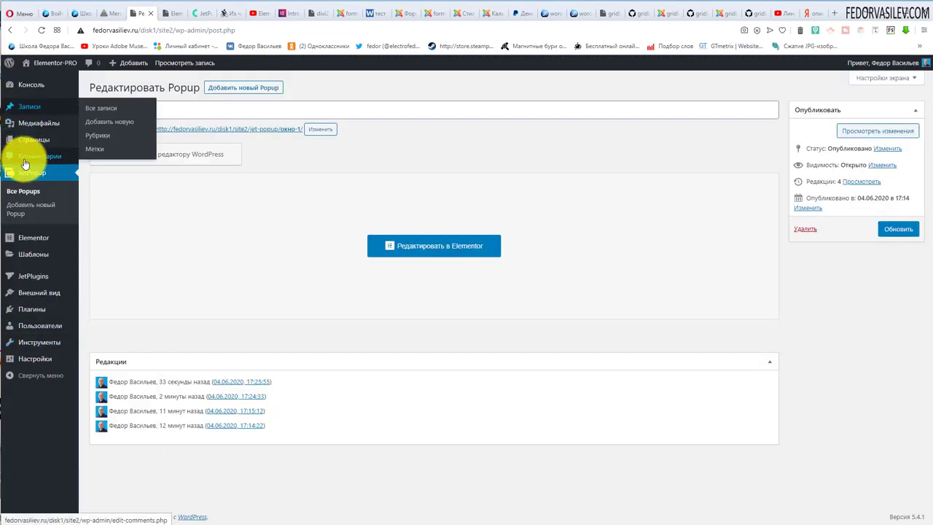
- Create a new JetPopup popup from the full-screen layout preset "На весь экран"
left_click(32, 173)
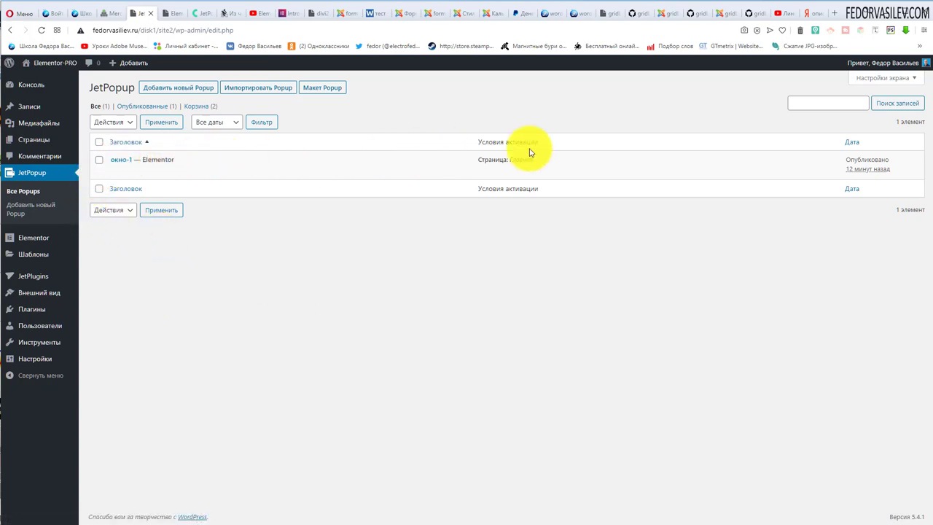
left_click(323, 90)
left_click(334, 257)
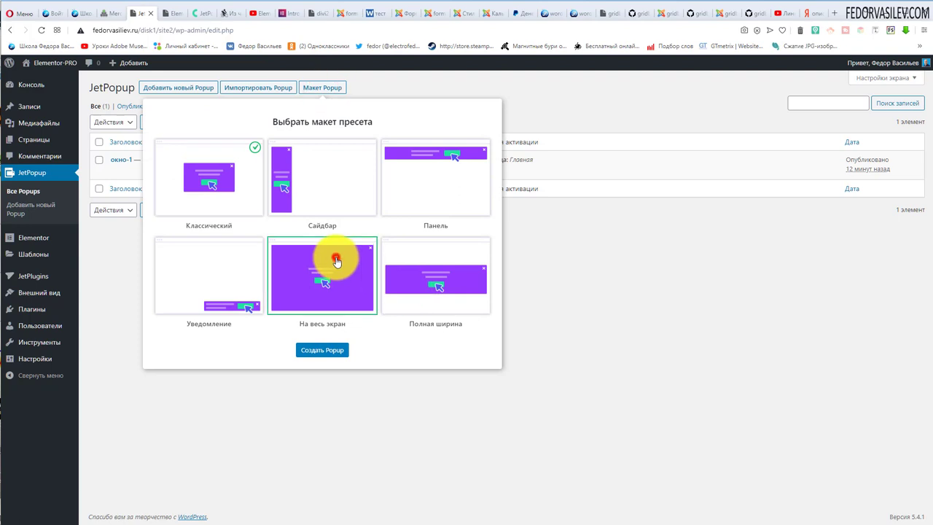
left_click(318, 350)
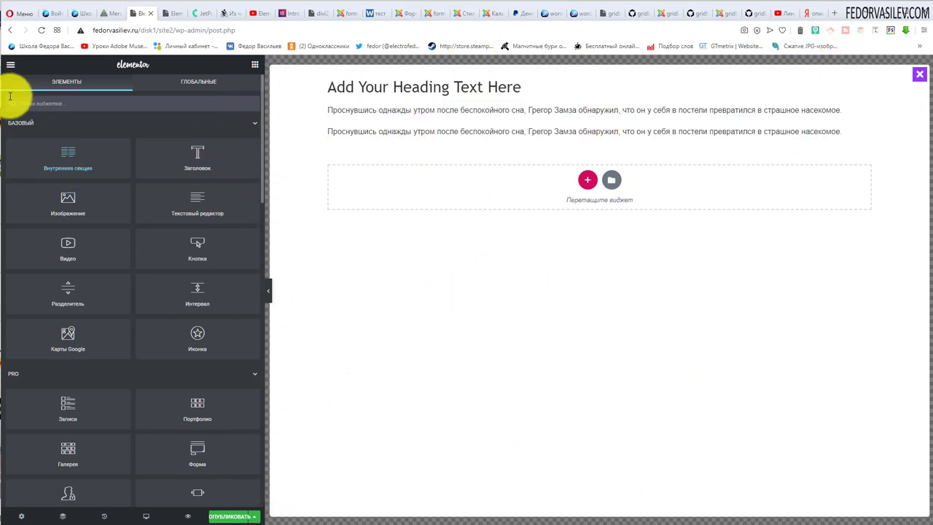
- Publish the full-screen popup and set its show condition to page load
left_click(10, 71)
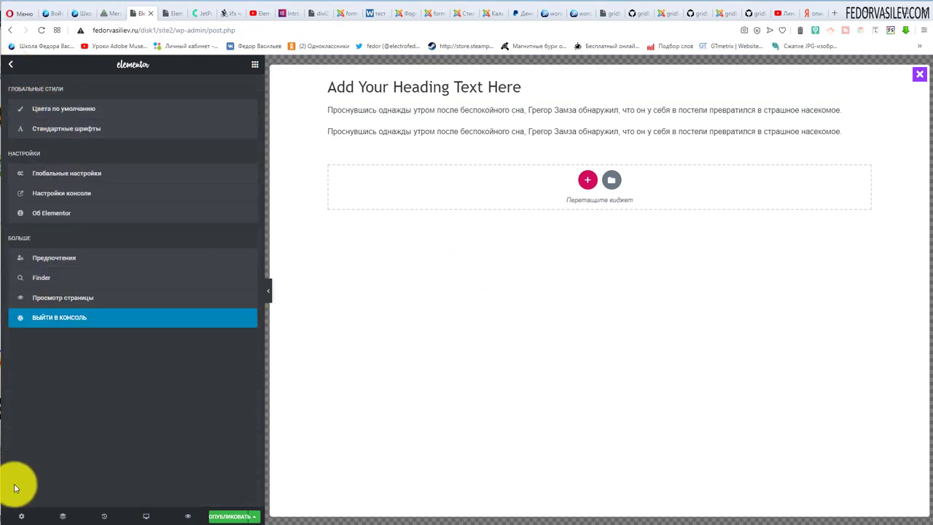
left_click(20, 516)
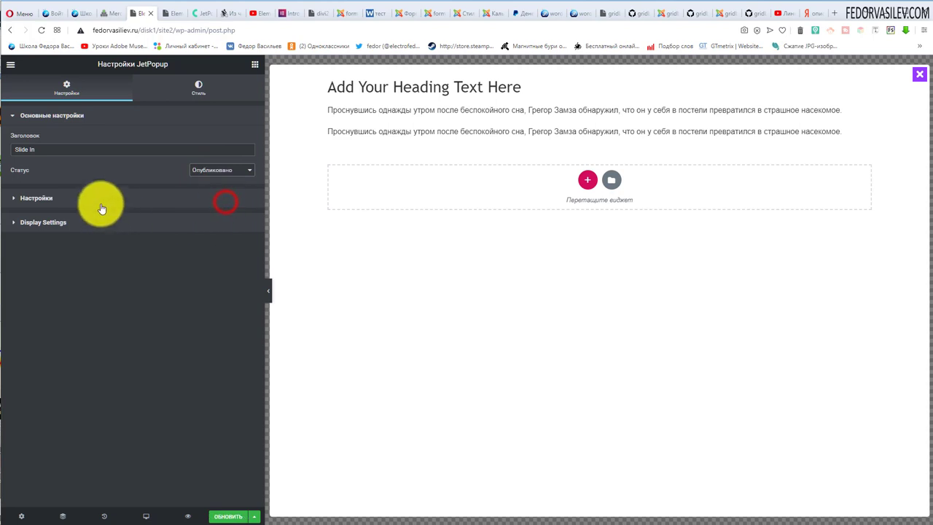
left_click(36, 198)
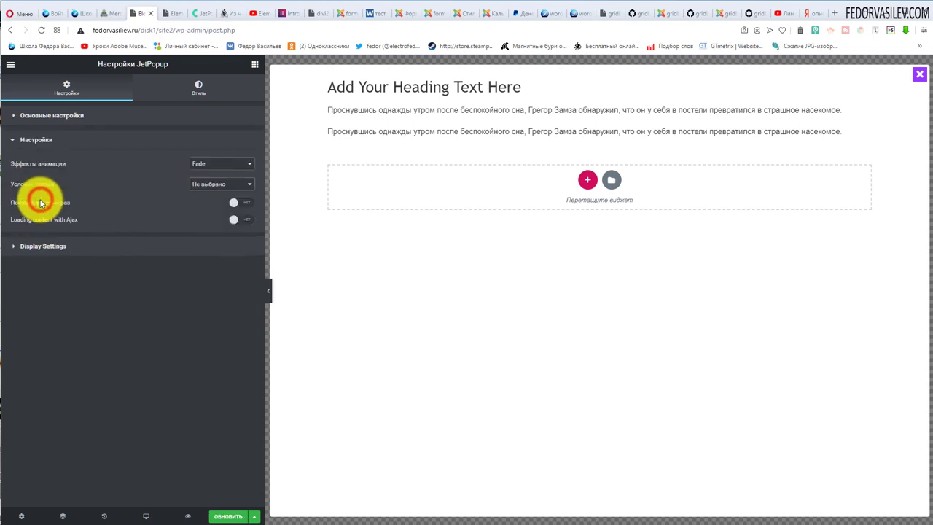
left_click(226, 189)
left_click(229, 202)
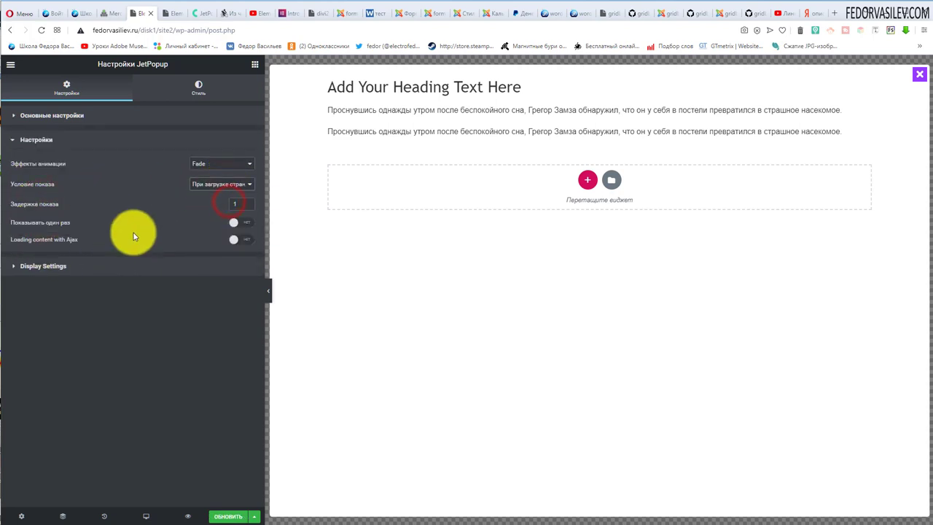
- Add and save an Include display condition limiting the popup to the single page "О нас"
left_click(25, 266)
left_click(207, 188)
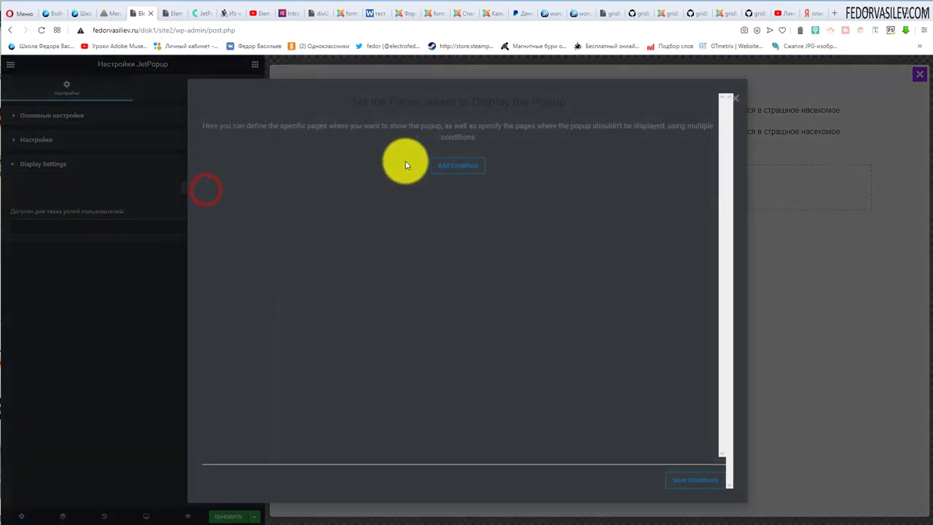
left_click(435, 166)
left_click(358, 206)
left_click(248, 214)
left_click(476, 207)
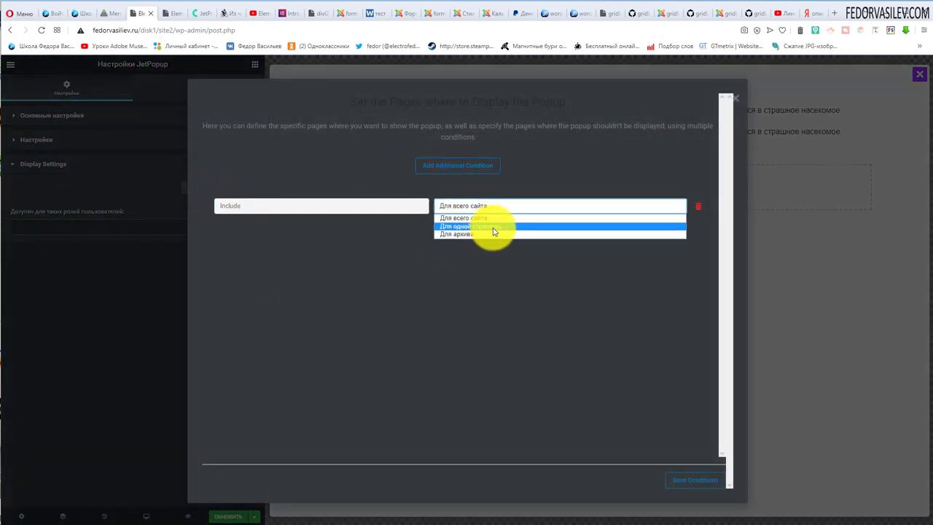
left_click(493, 226)
left_click(536, 204)
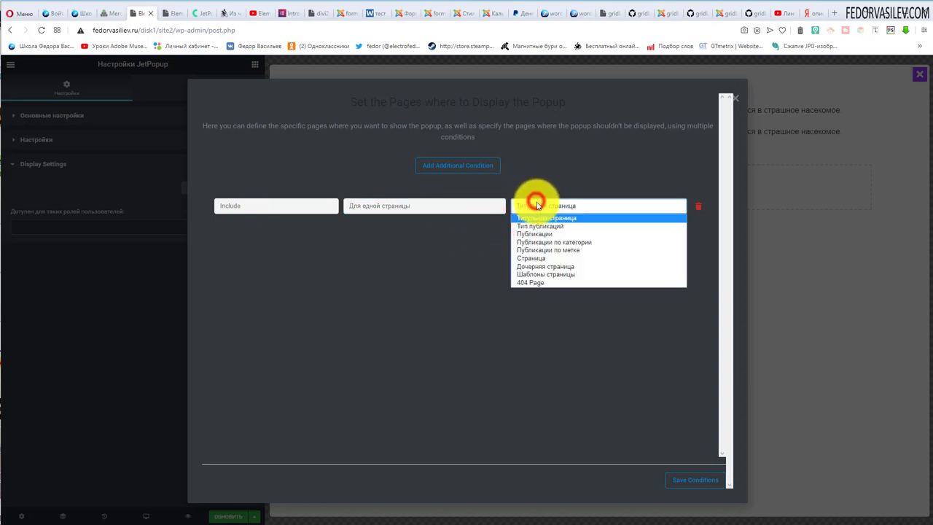
left_click(546, 258)
left_click(631, 208)
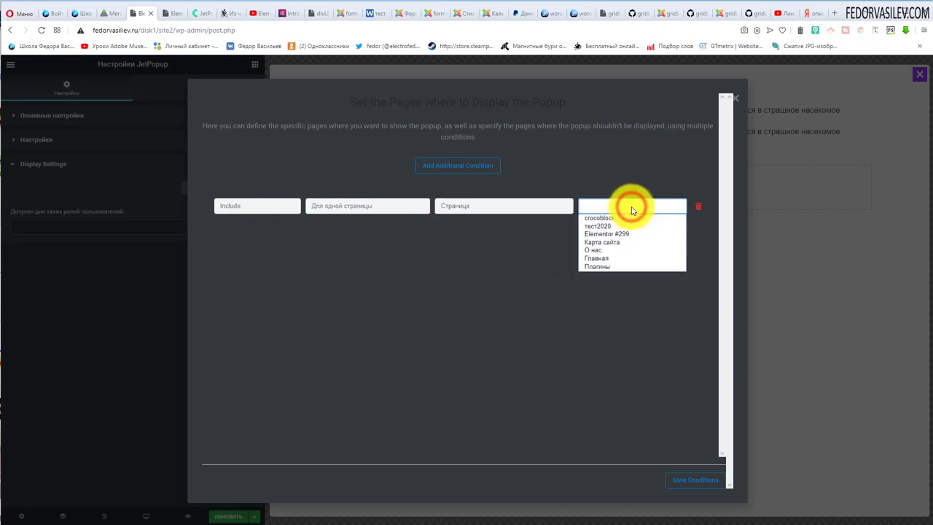
left_click(617, 251)
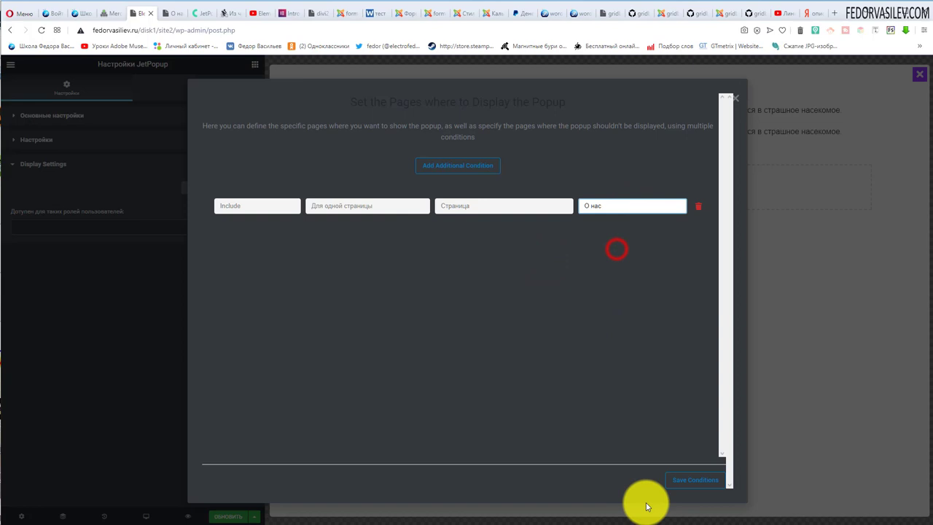
left_click(688, 478)
- Check the popup on the site's "О нас" and "Карта сайта" pages and return to its Elementor editor
left_click(170, 15)
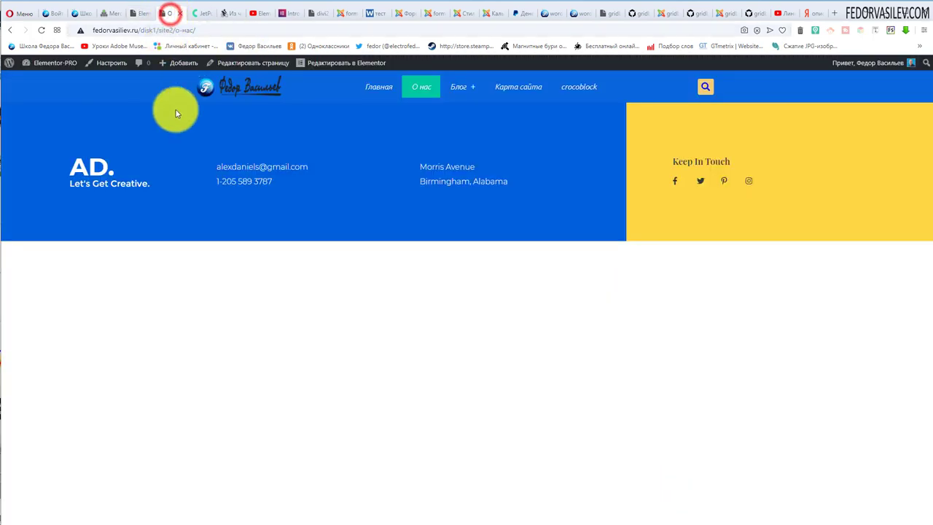
left_click(42, 30)
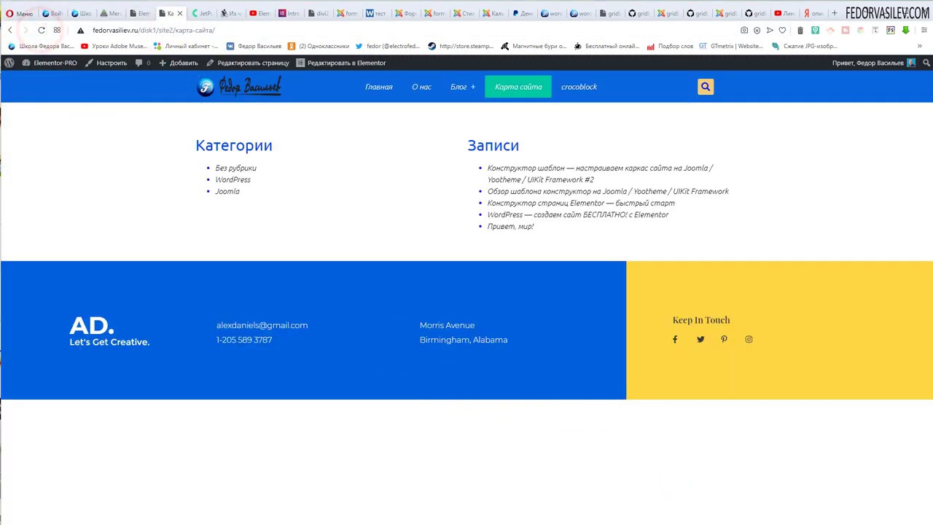
left_click(39, 31)
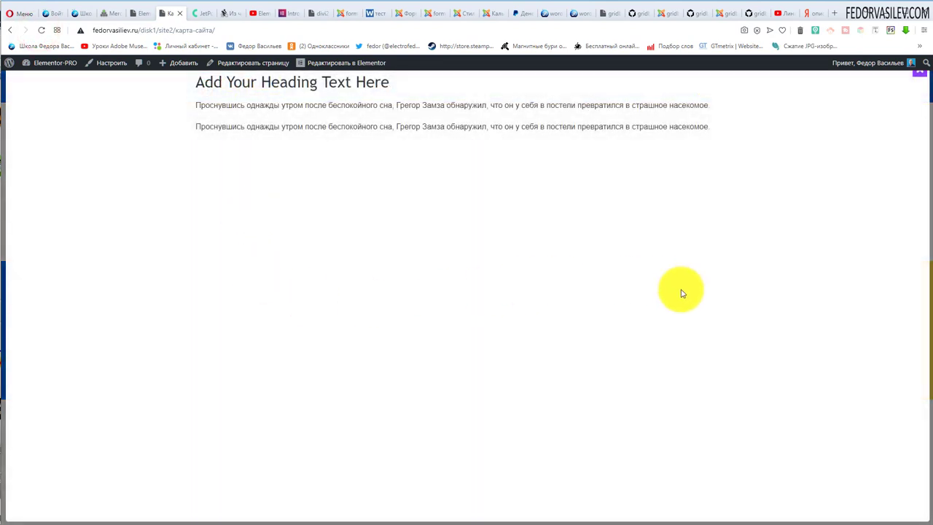
left_click(923, 78)
left_click(137, 16)
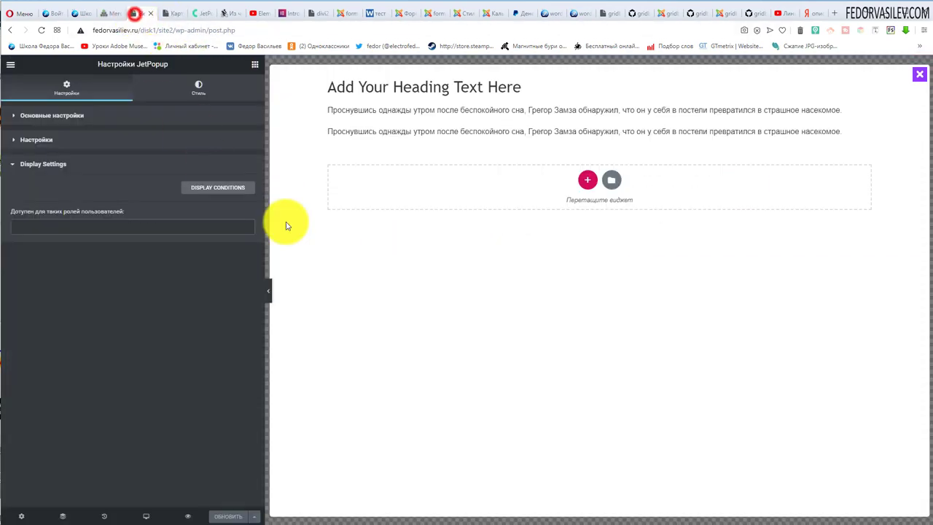
- Exit Elementor to the WordPress console and move the "Slide In" popup to the trash from the popup list
left_click(12, 65)
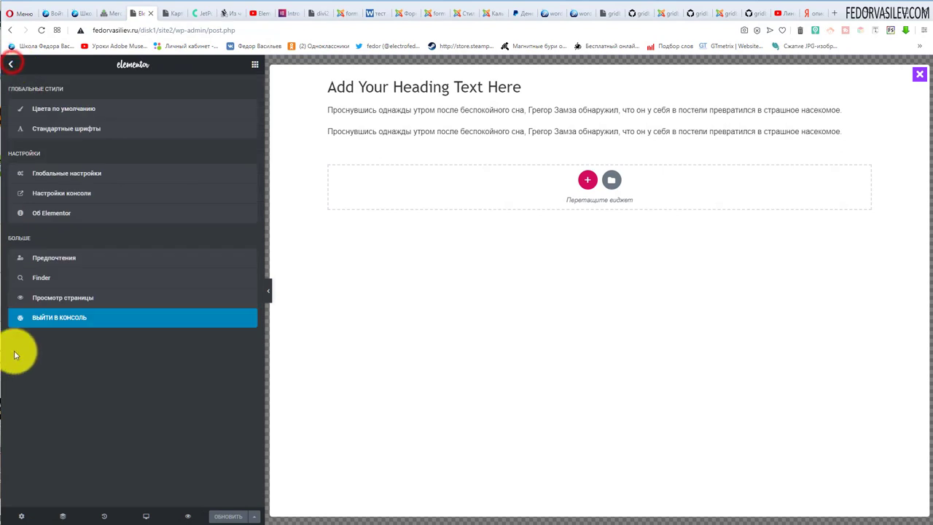
left_click(36, 316)
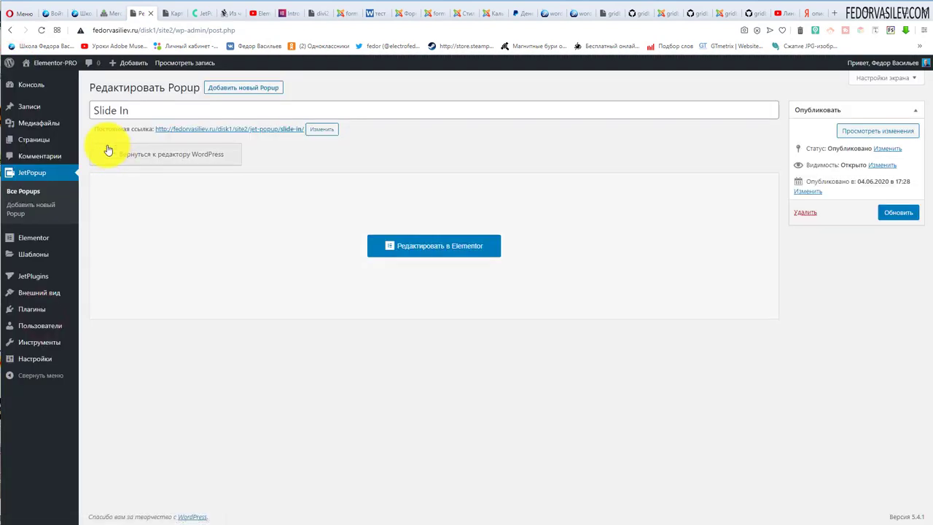
left_click(35, 175)
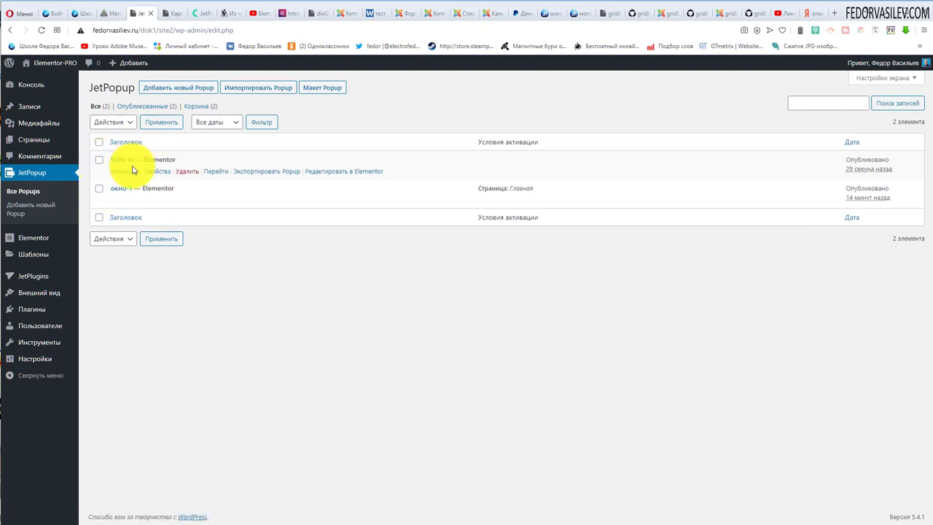
left_click(190, 171)
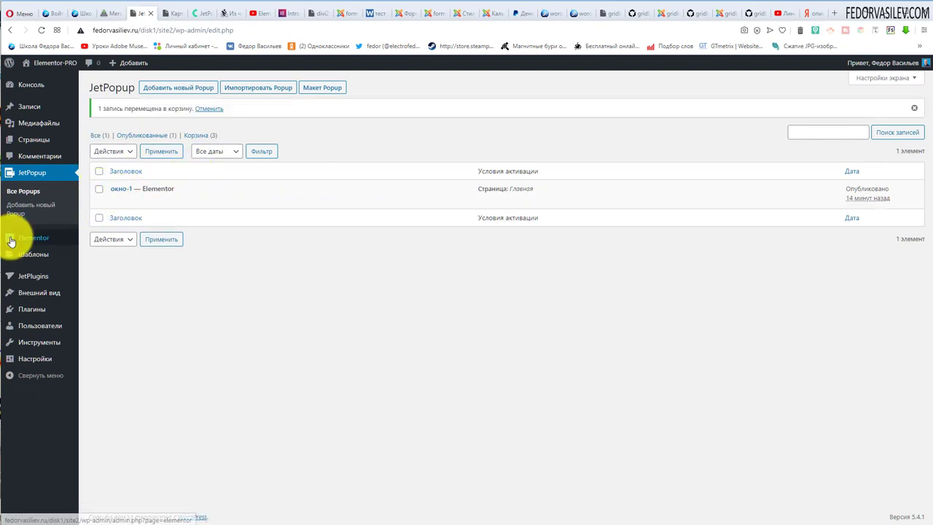
- Install the Bubblegum Subscribe Popup preset from the JetPopup library as a new popup and publish it
mouse_move(111, 295)
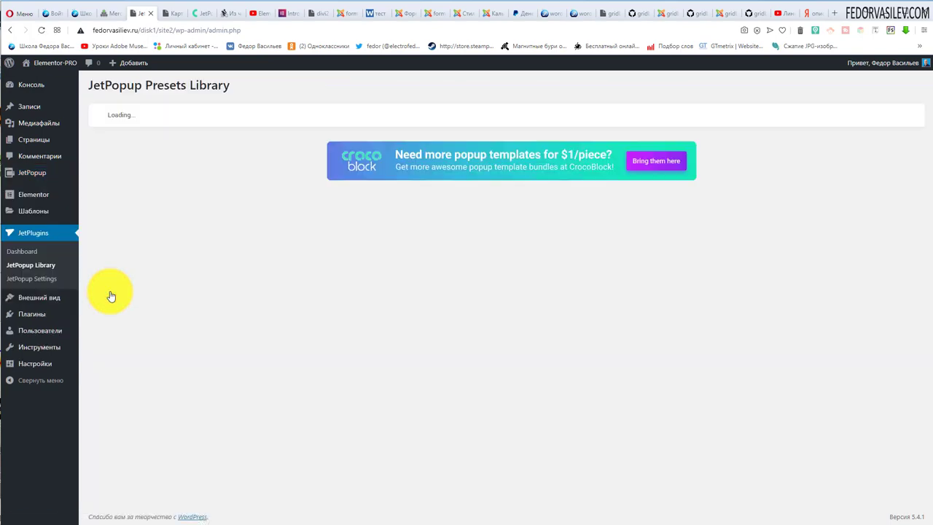
scroll(328, 310, "down", 1)
scroll(328, 310, "down", 2)
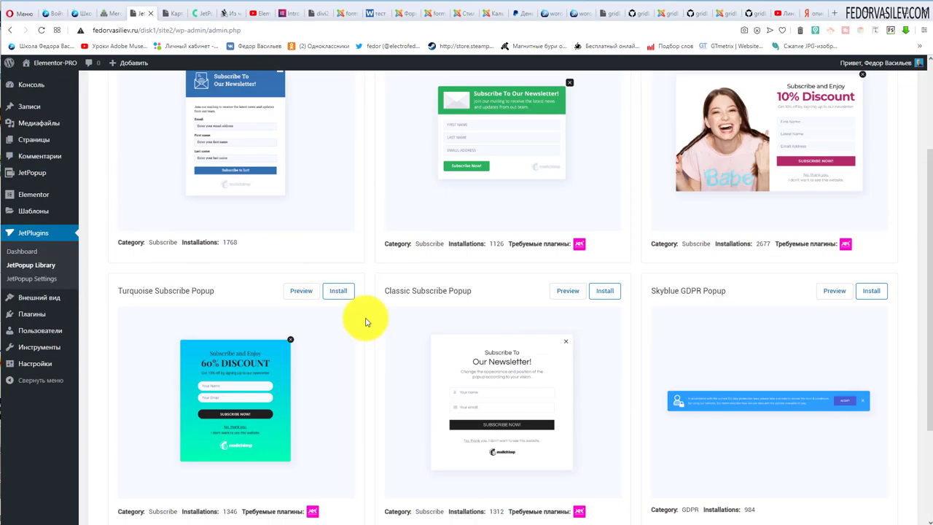
scroll(364, 318, "up", 3)
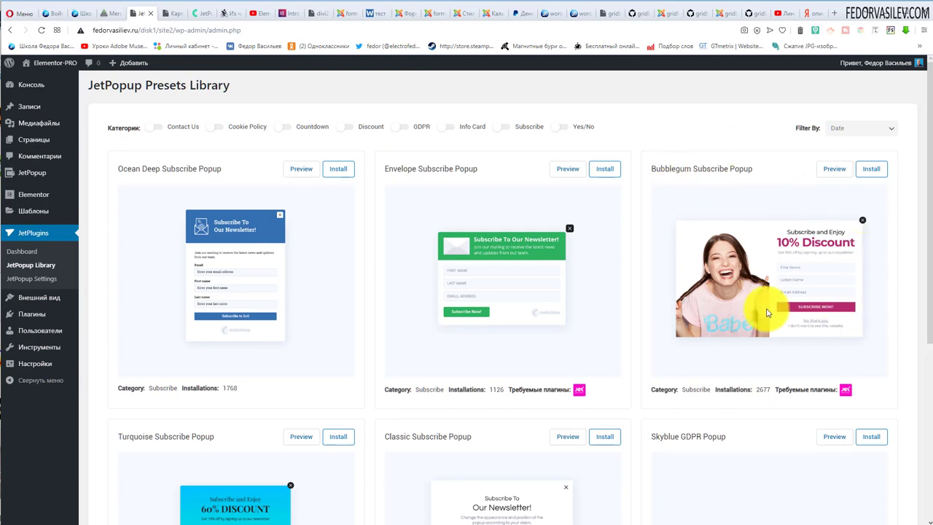
left_click(883, 170)
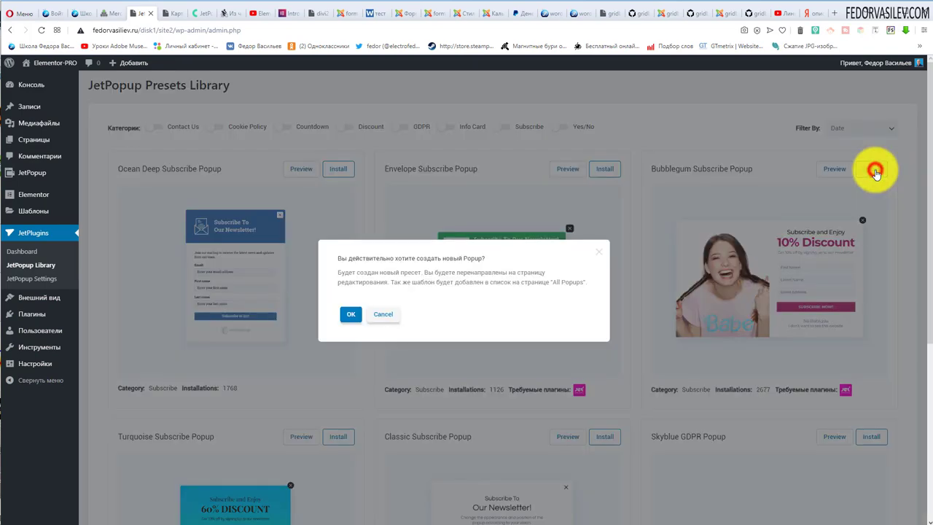
left_click(351, 315)
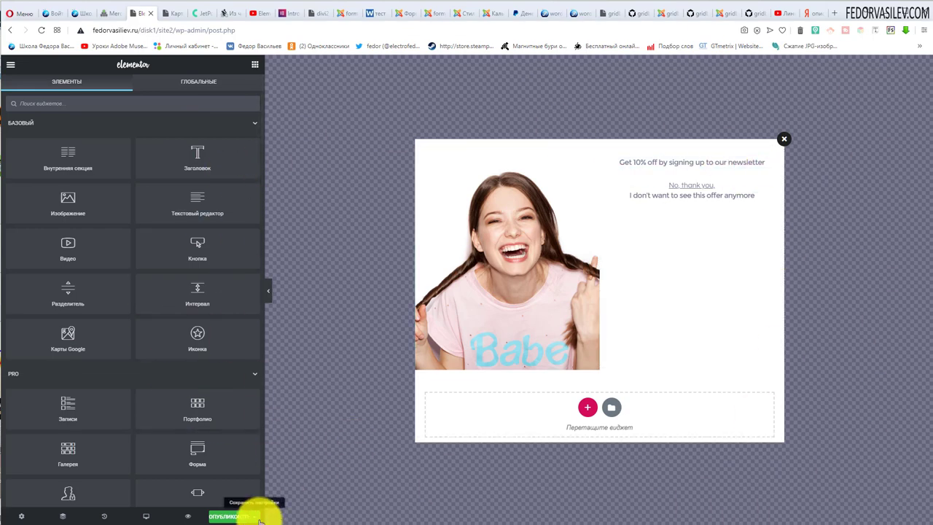
left_click(231, 520)
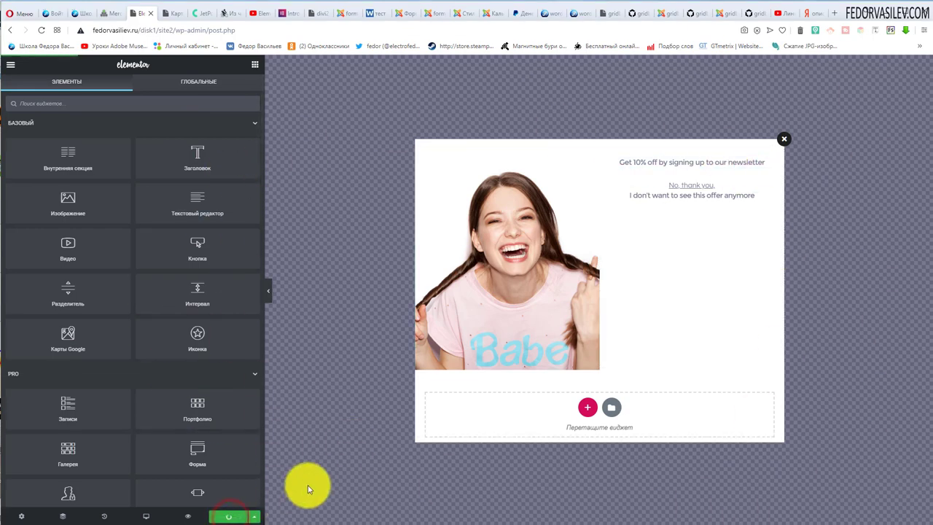
- Add an Include display condition in the Bubblegum popup's display settings
left_click(21, 516)
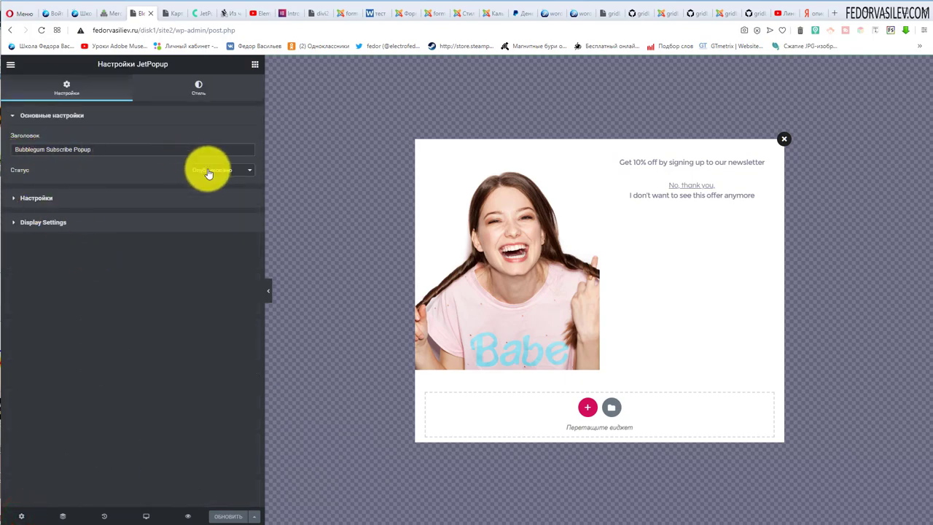
left_click(26, 226)
left_click(202, 197)
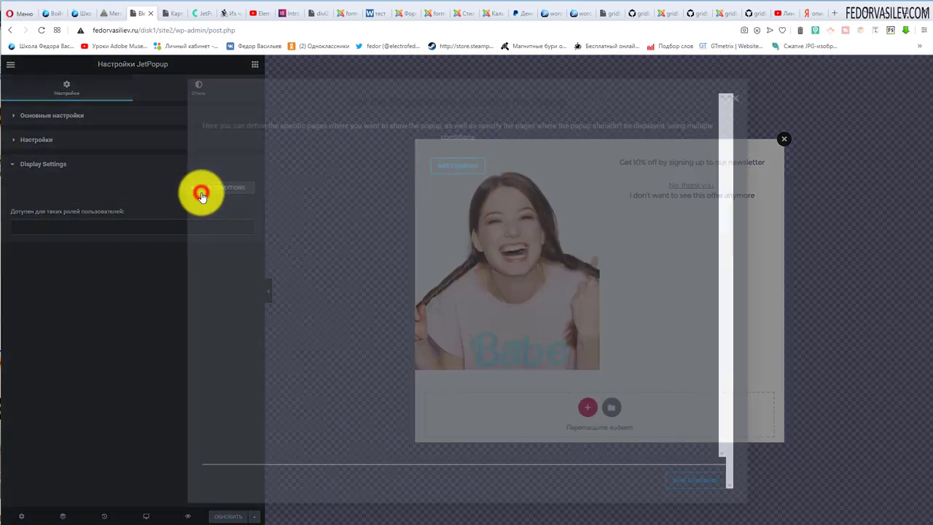
left_click(444, 166)
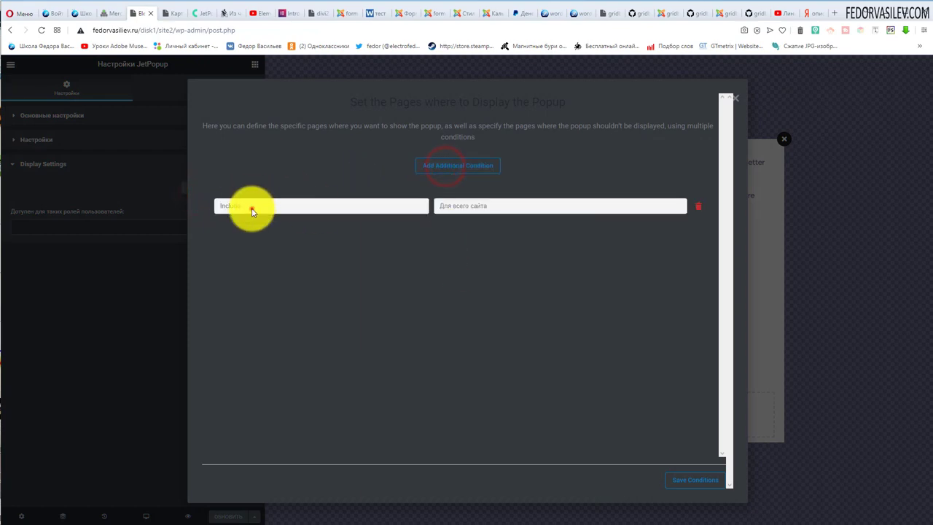
left_click(250, 207)
left_click(482, 207)
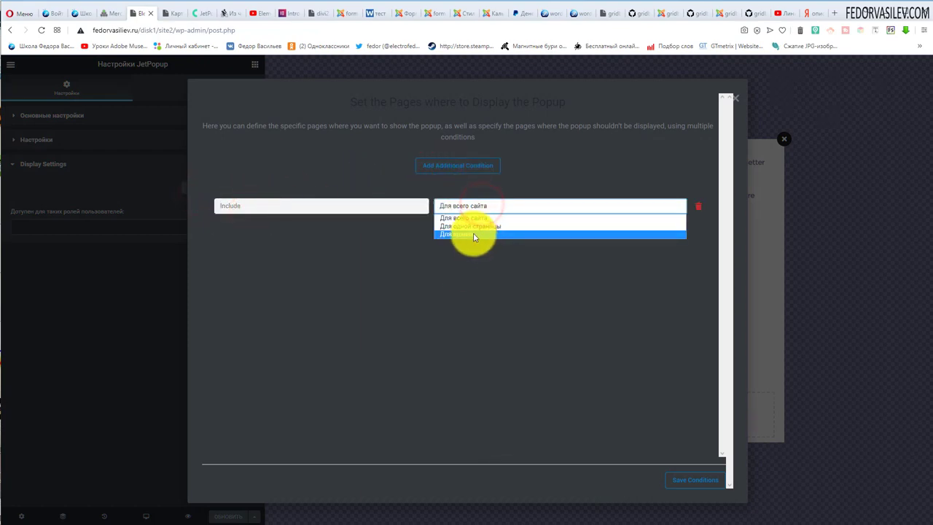
left_click(484, 227)
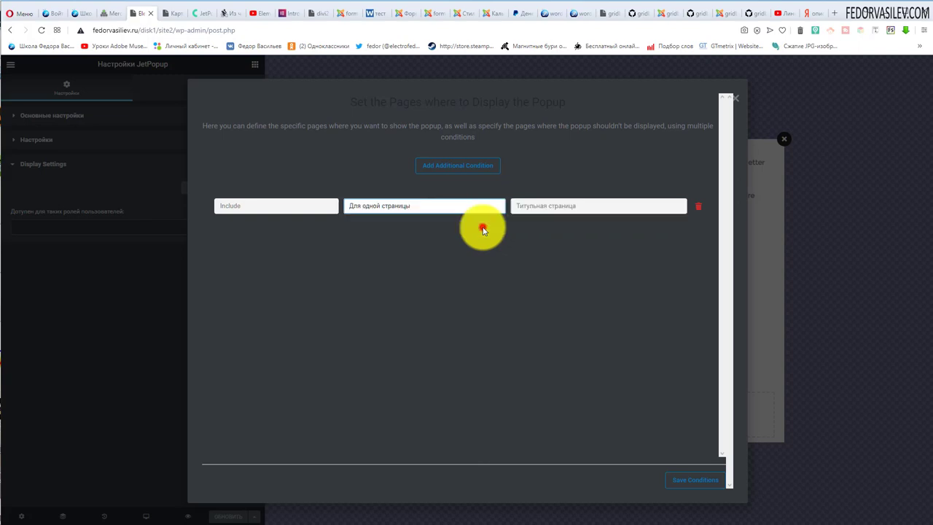
left_click(552, 209)
- Set the display condition to "Для архива", "Категория Архивы" with the category Joomla and save the conditions
left_click(455, 205)
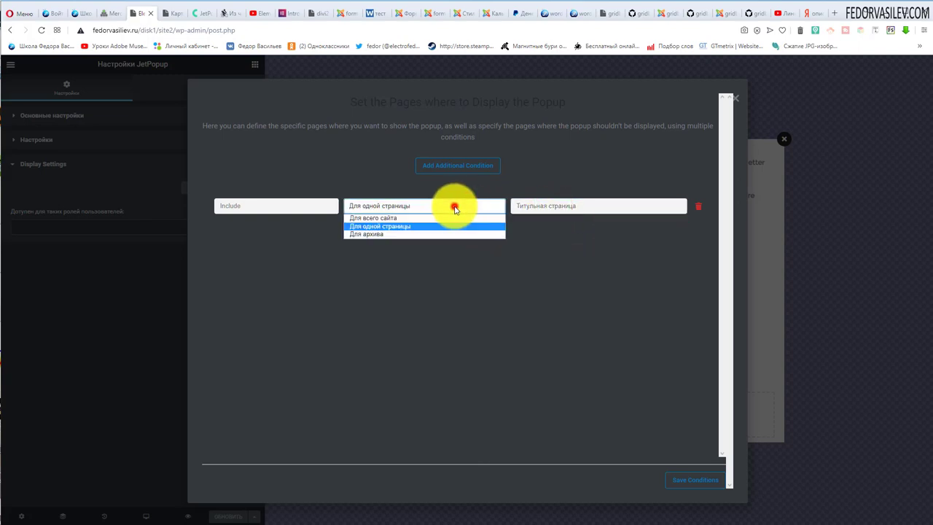
left_click(376, 235)
left_click(554, 205)
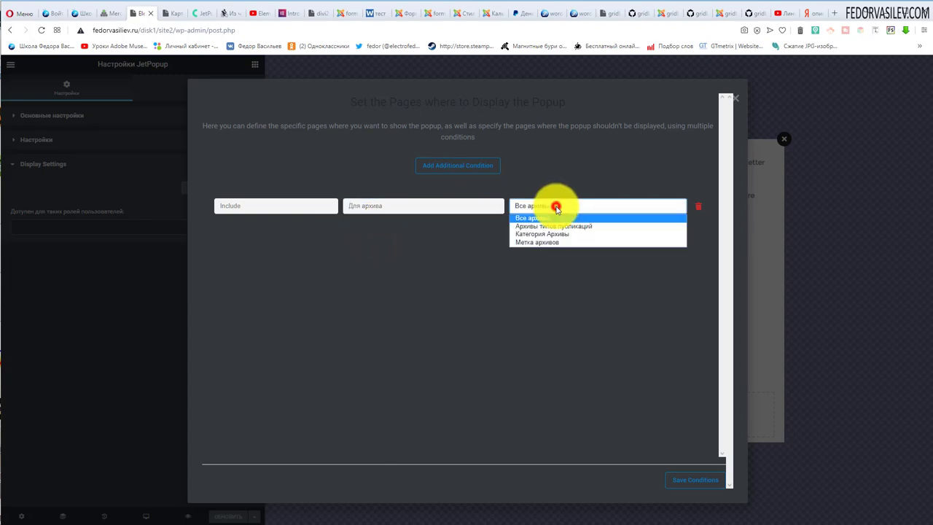
left_click(600, 235)
left_click(625, 210)
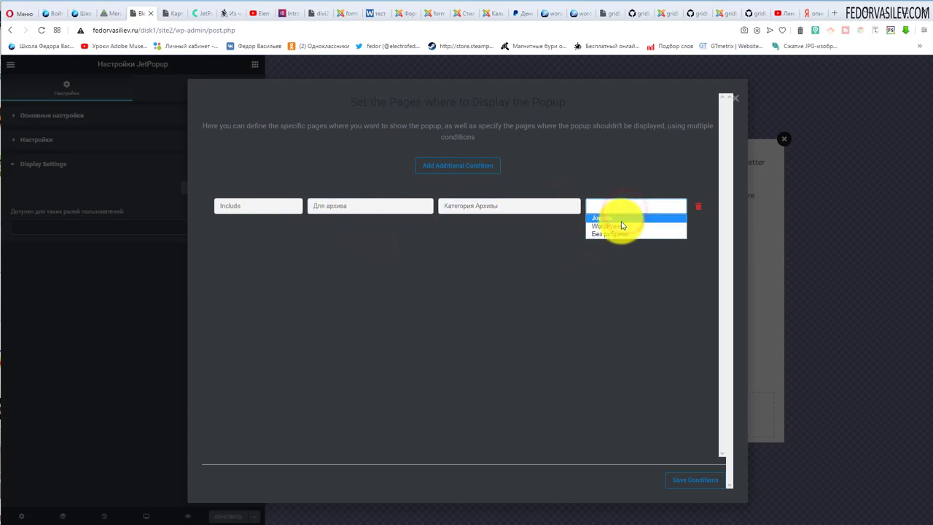
left_click(603, 218)
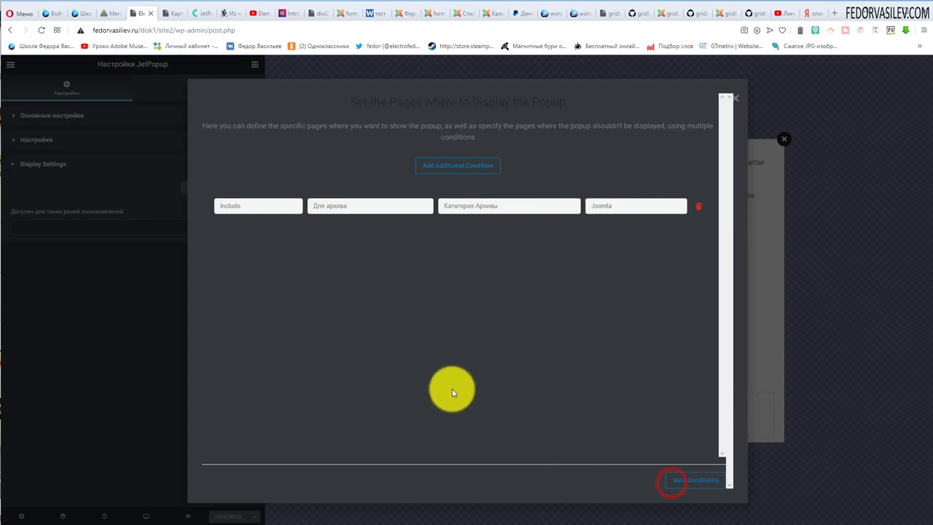
- Close the display conditions, set the popup's "Условие показа" to "При загрузке страницы(сек)" and update the popup
left_click(734, 100)
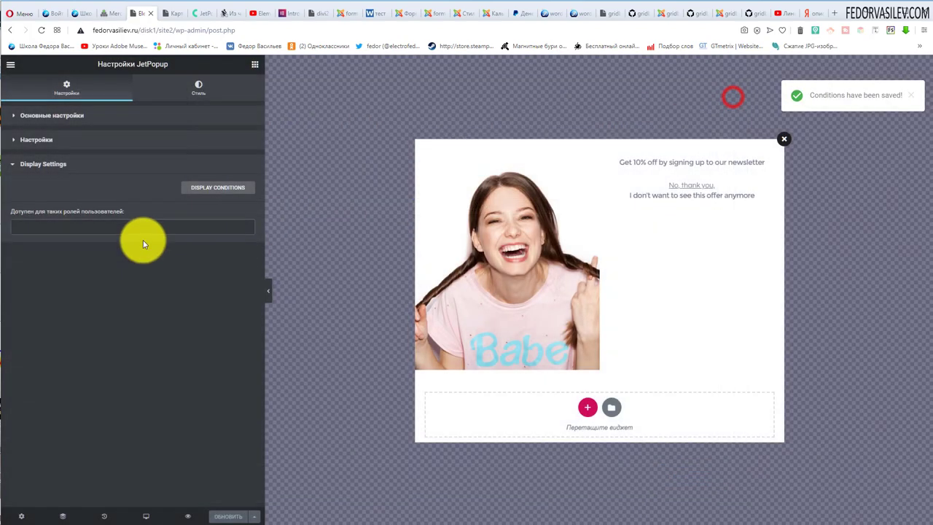
left_click(41, 114)
left_click(33, 200)
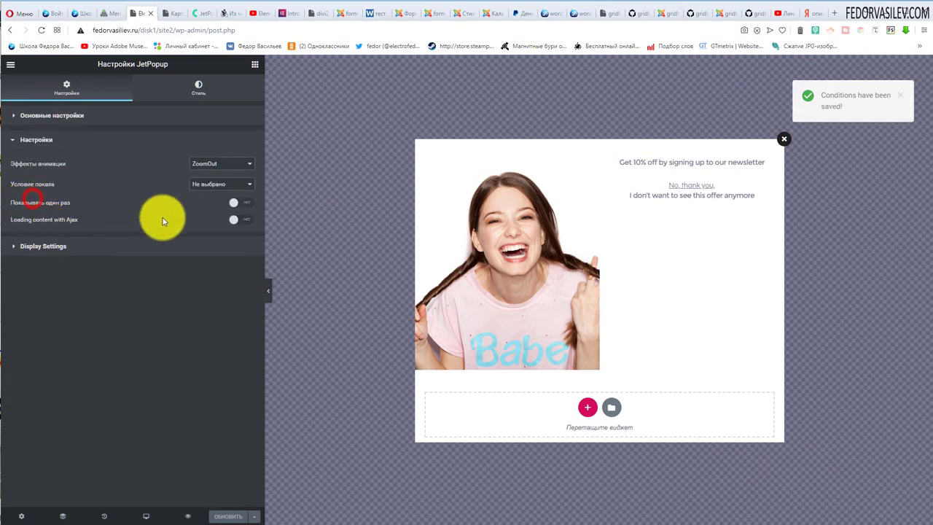
left_click(218, 186)
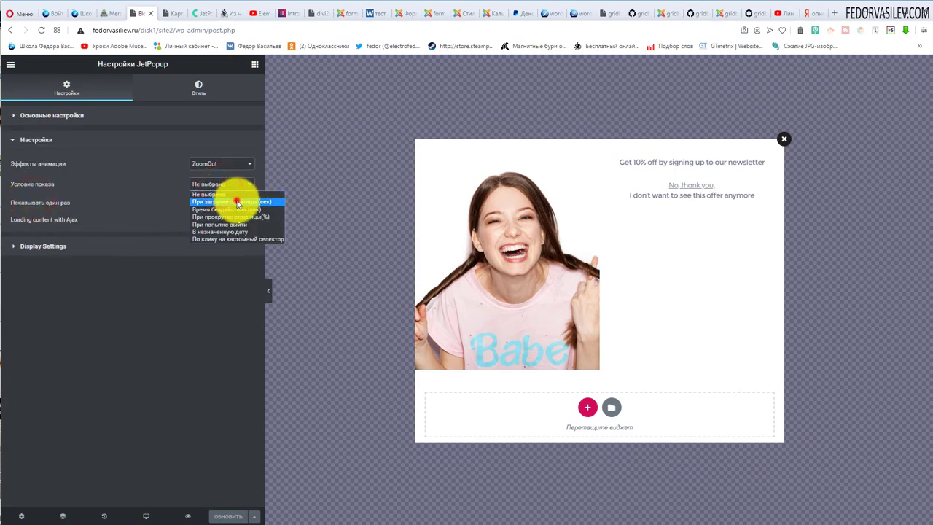
left_click(233, 202)
left_click(221, 518)
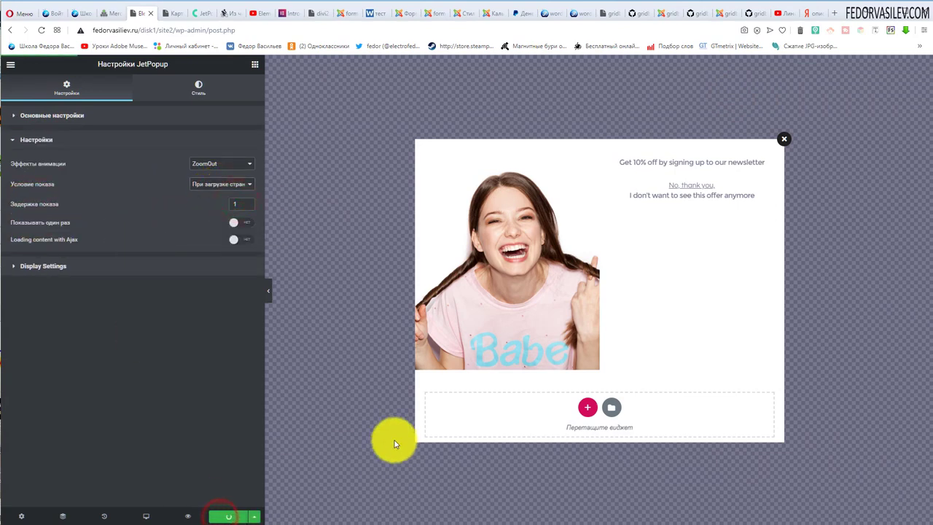
- Open the blog's Joomla category page on the live site to test the popup, and close the popup
left_click(170, 14)
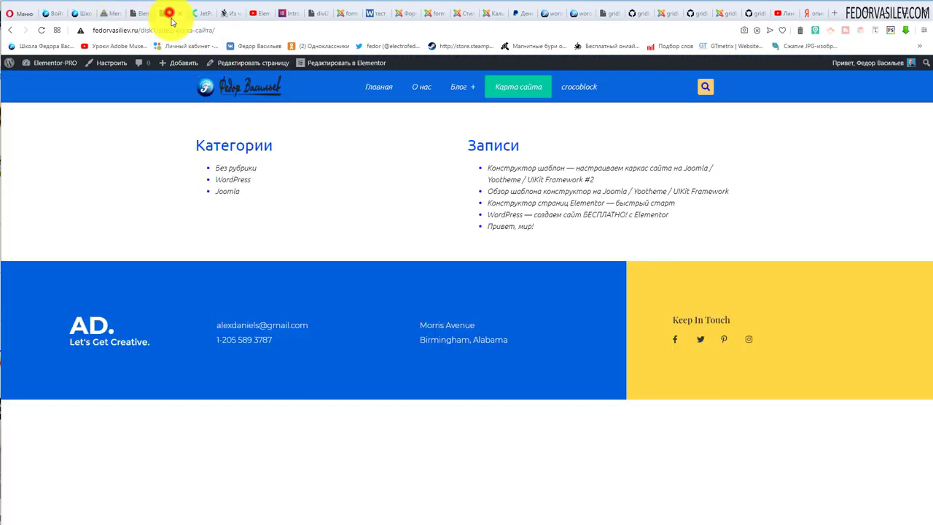
mouse_move(470, 90)
left_click(467, 110)
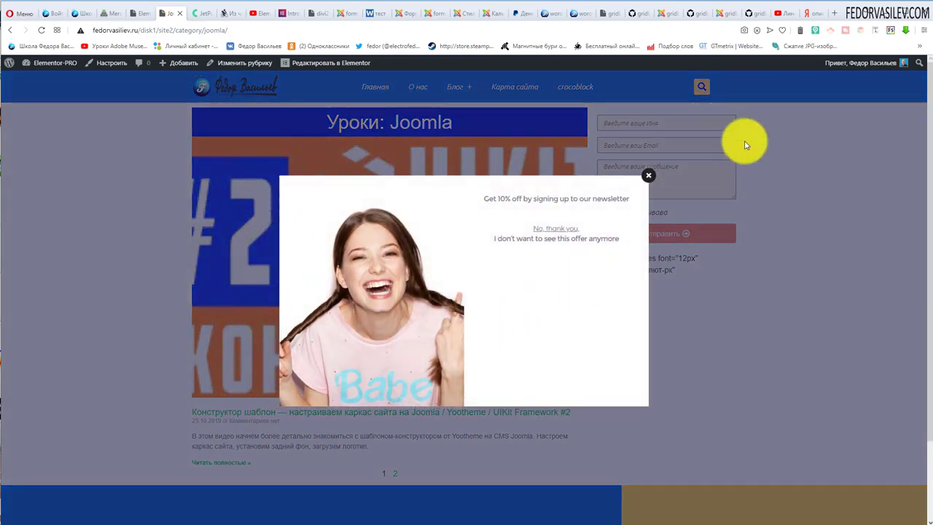
left_click(650, 182)
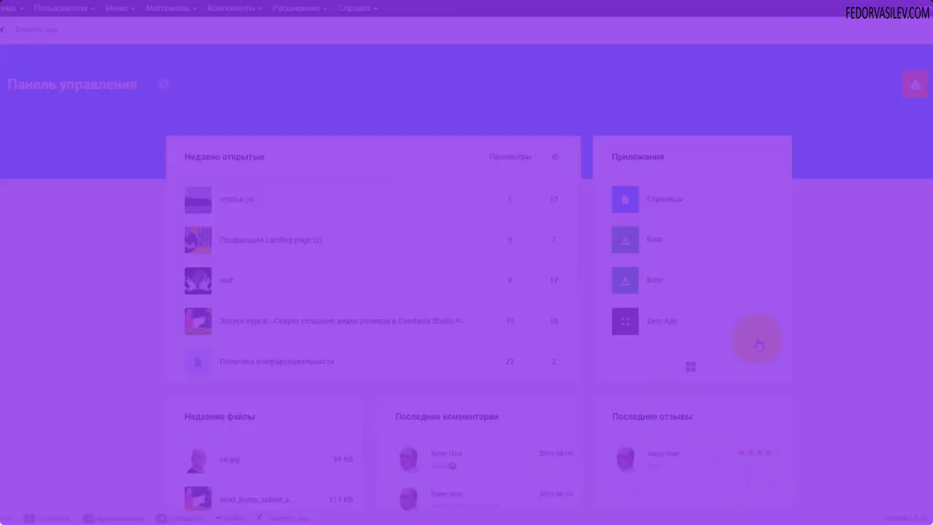
left_click(923, 89)
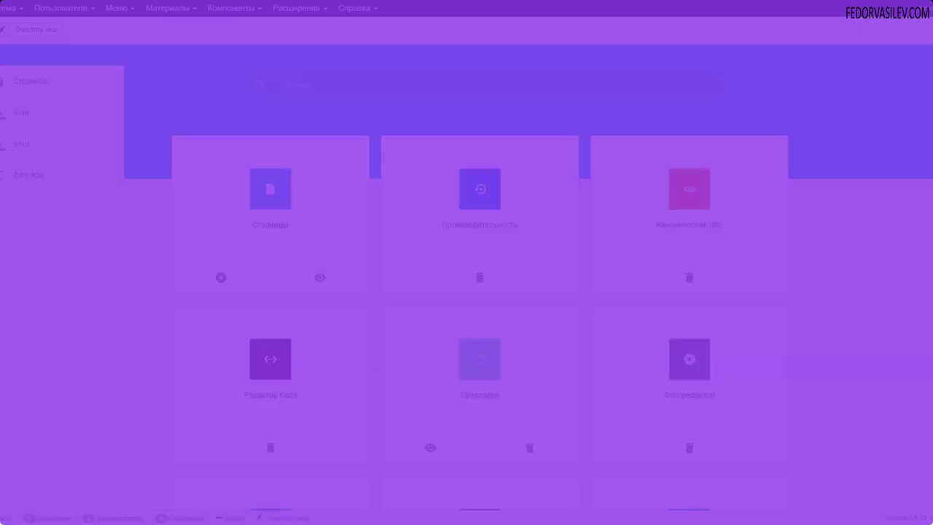
left_click(14, 182)
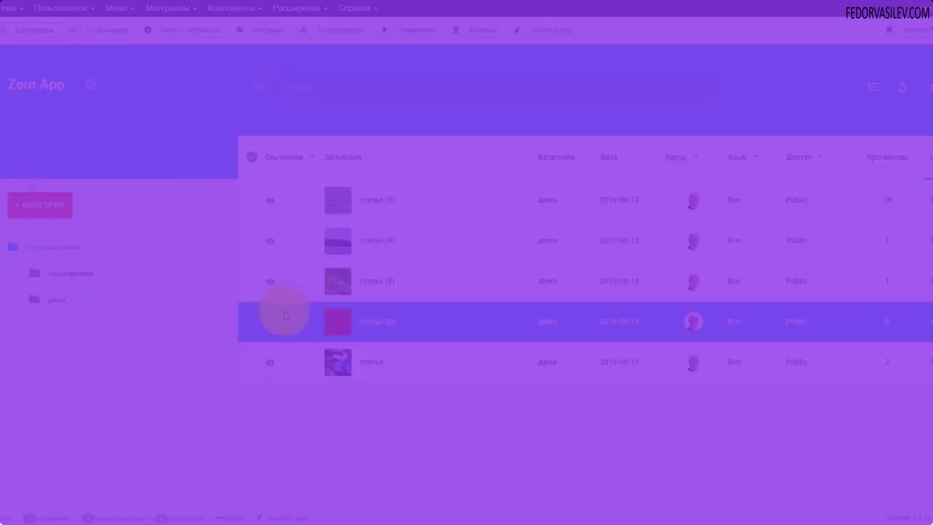
left_click(93, 91)
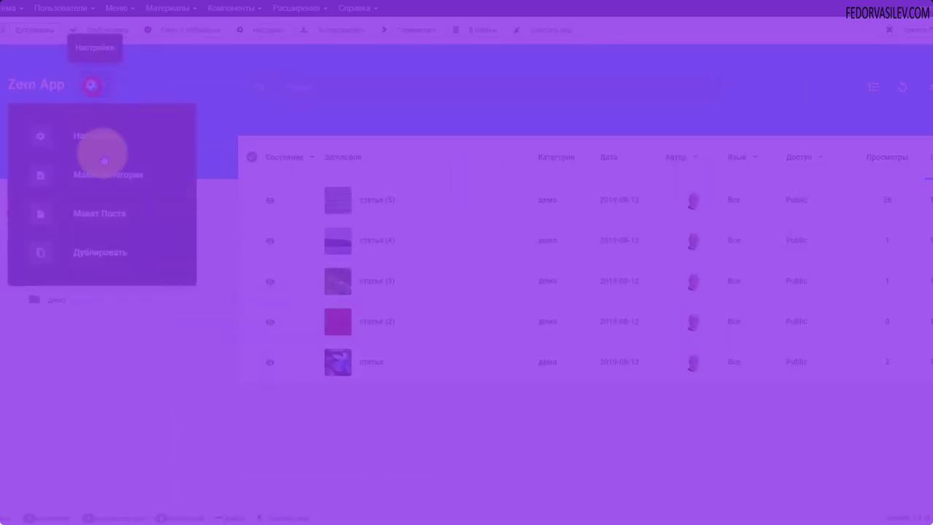
left_click(98, 217)
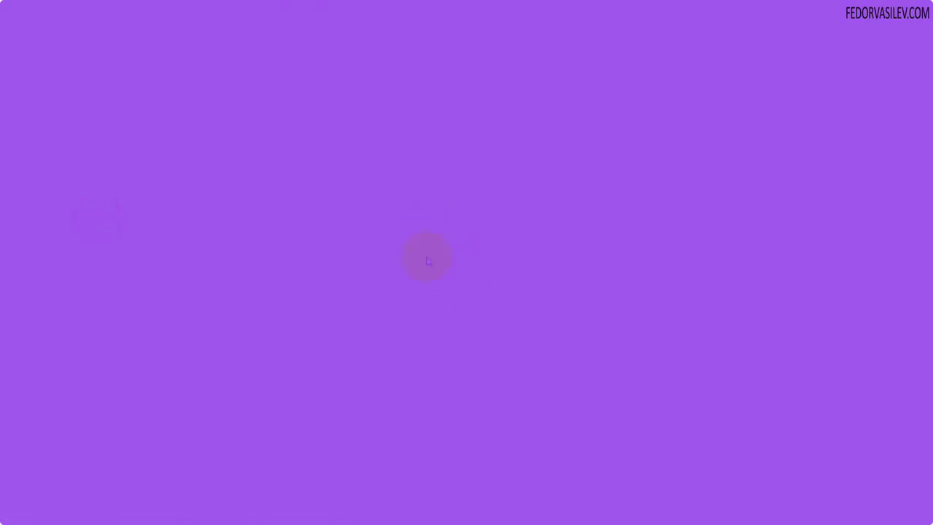